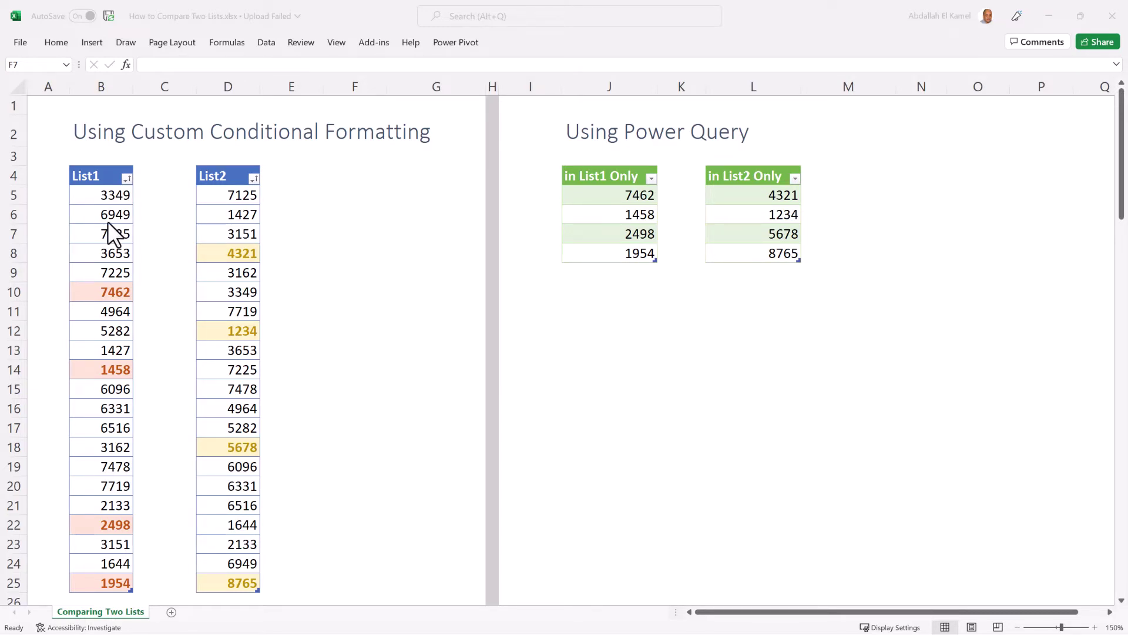
Step: Replace the second List1 entry in B6 with 25
{"action": "left_click", "coordinate": [88, 218]}
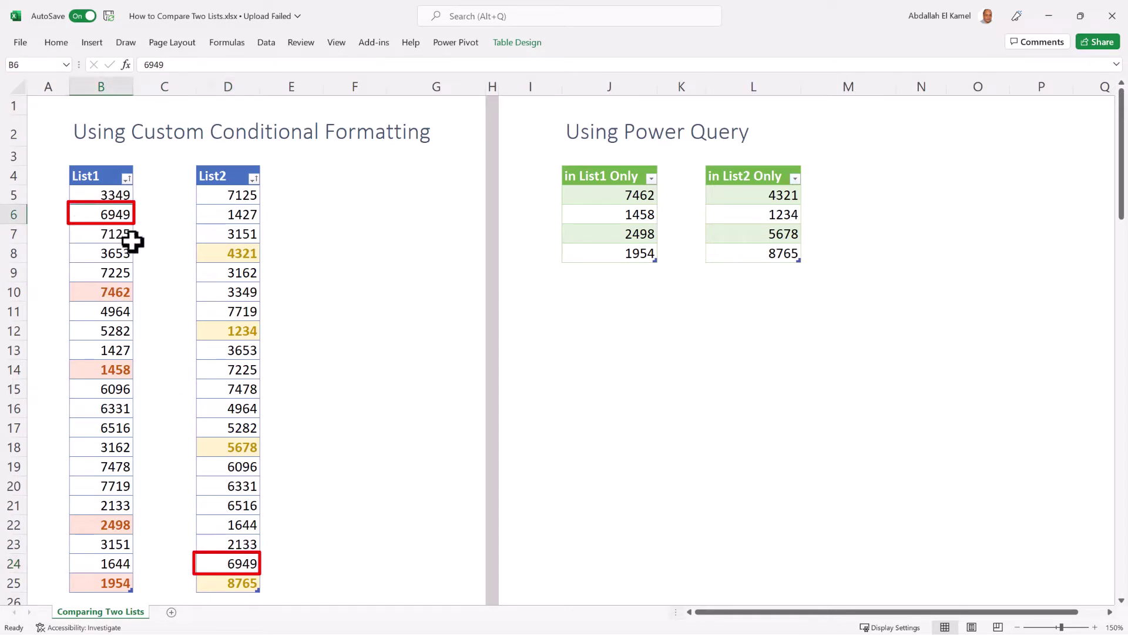
{"action": "type", "text": "25"}
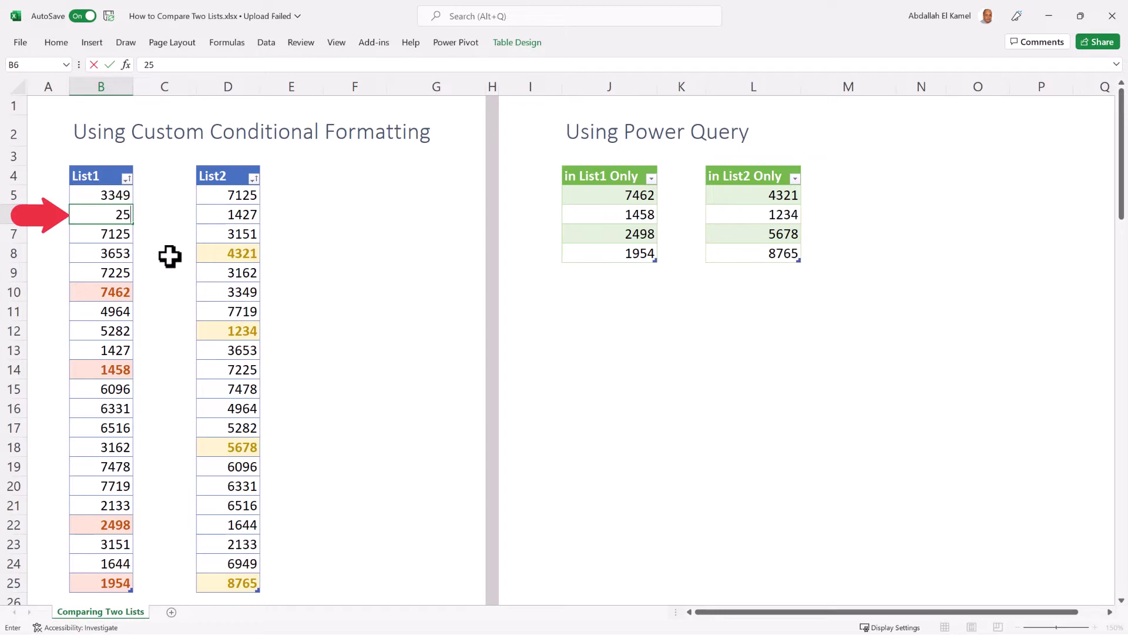
{"action": "key", "text": "Return"}
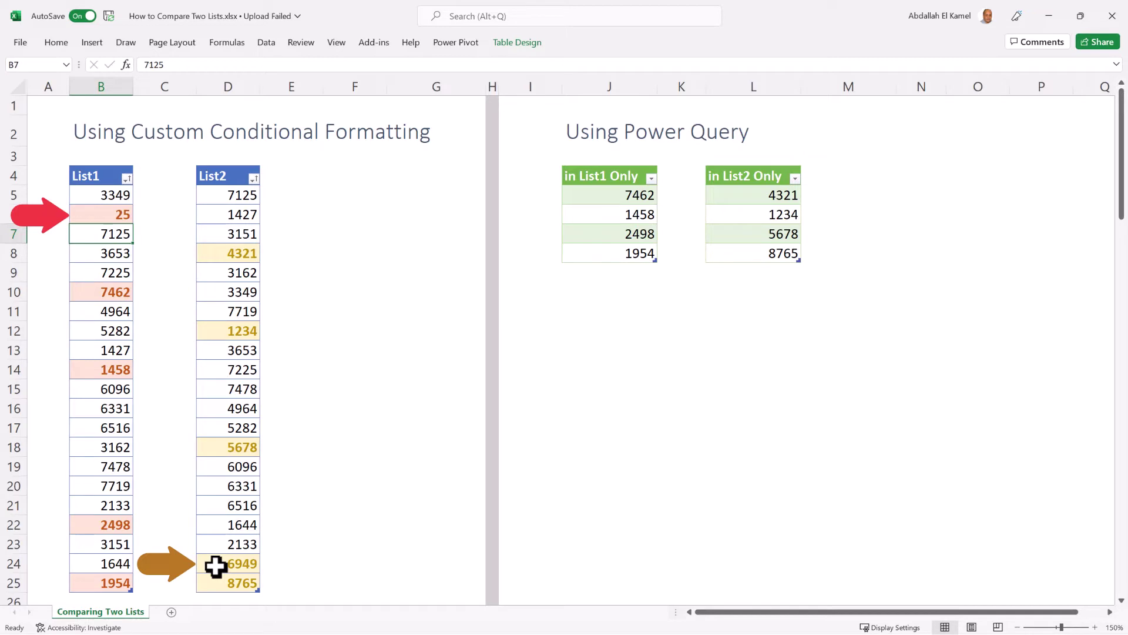
Step: Refresh the "in List1 Only" query table under Using Power Query
{"action": "right_click", "coordinate": [587, 213]}
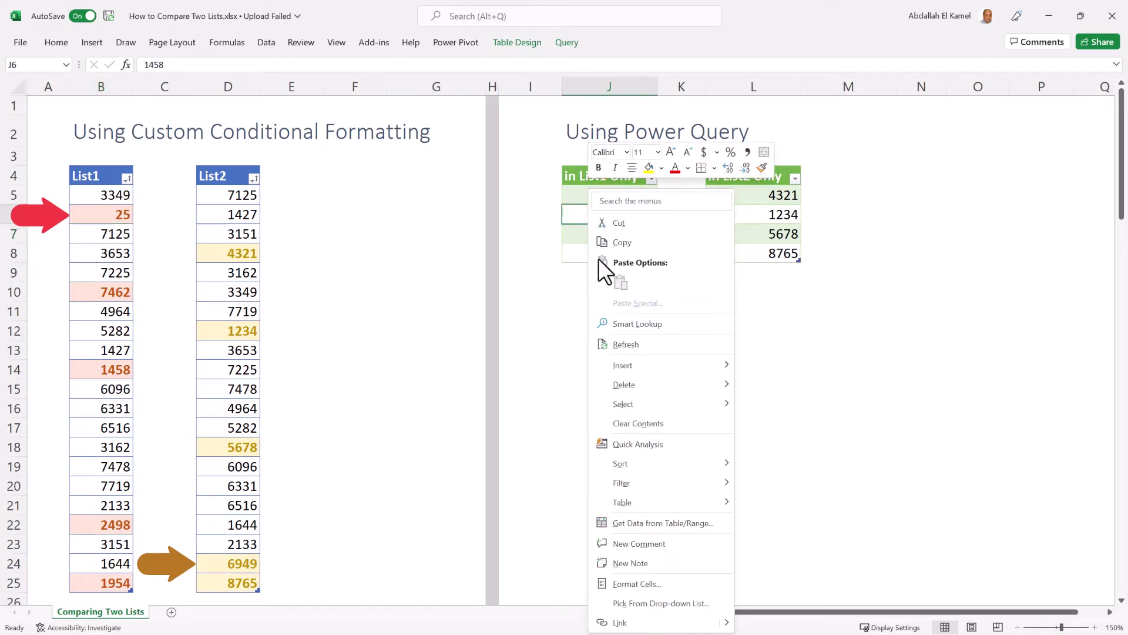
{"action": "left_click", "coordinate": [619, 344]}
{"action": "left_click", "coordinate": [605, 193]}
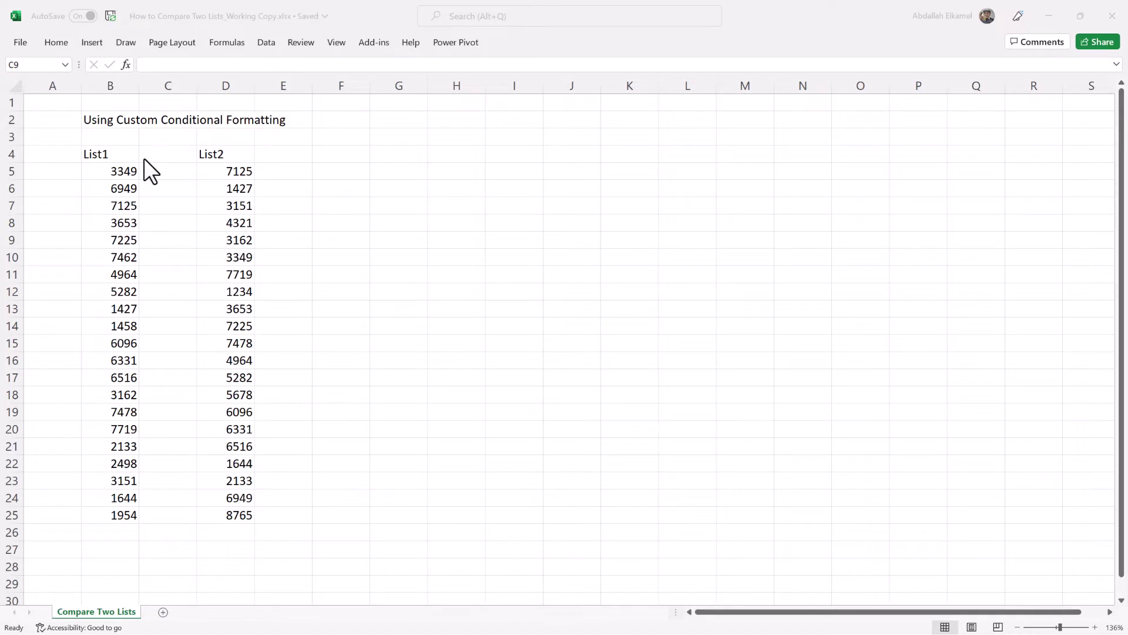
Step: In the working copy workbook, format the List1 range B4:B25 as a table with headers, using a light blue style
{"action": "left_click", "coordinate": [106, 169]}
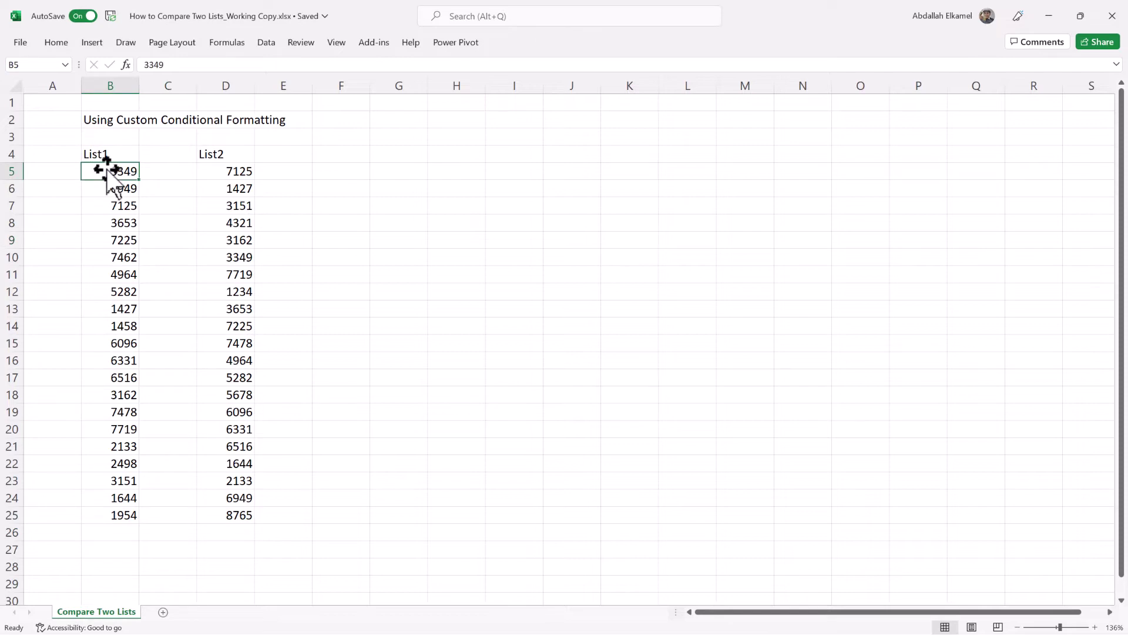
{"action": "left_click", "coordinate": [54, 43]}
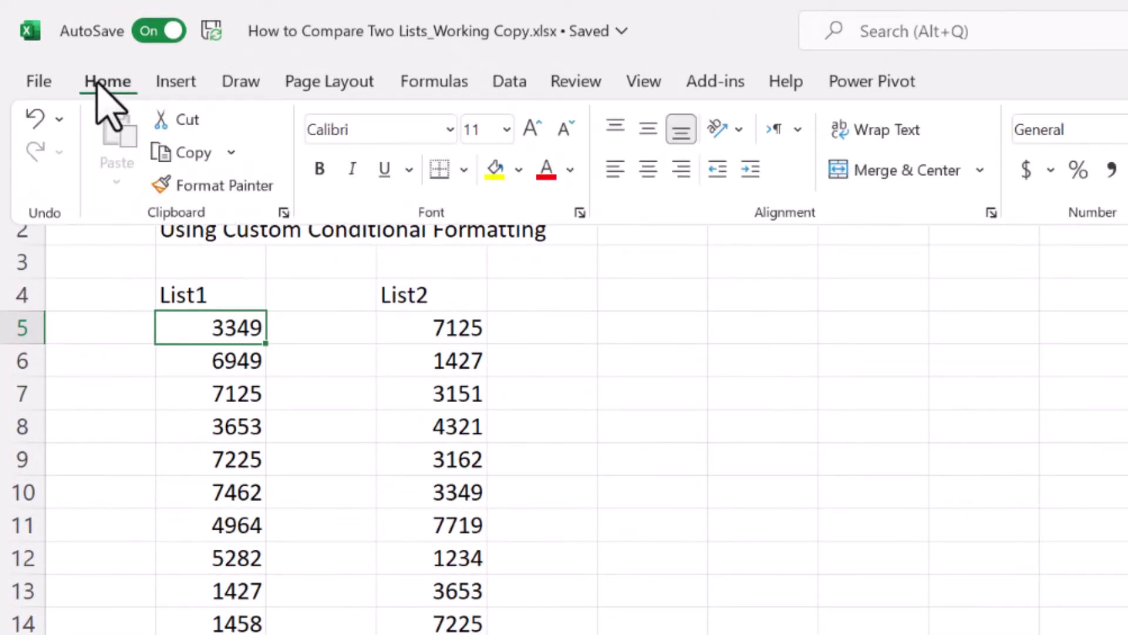
{"action": "left_click", "coordinate": [872, 173]}
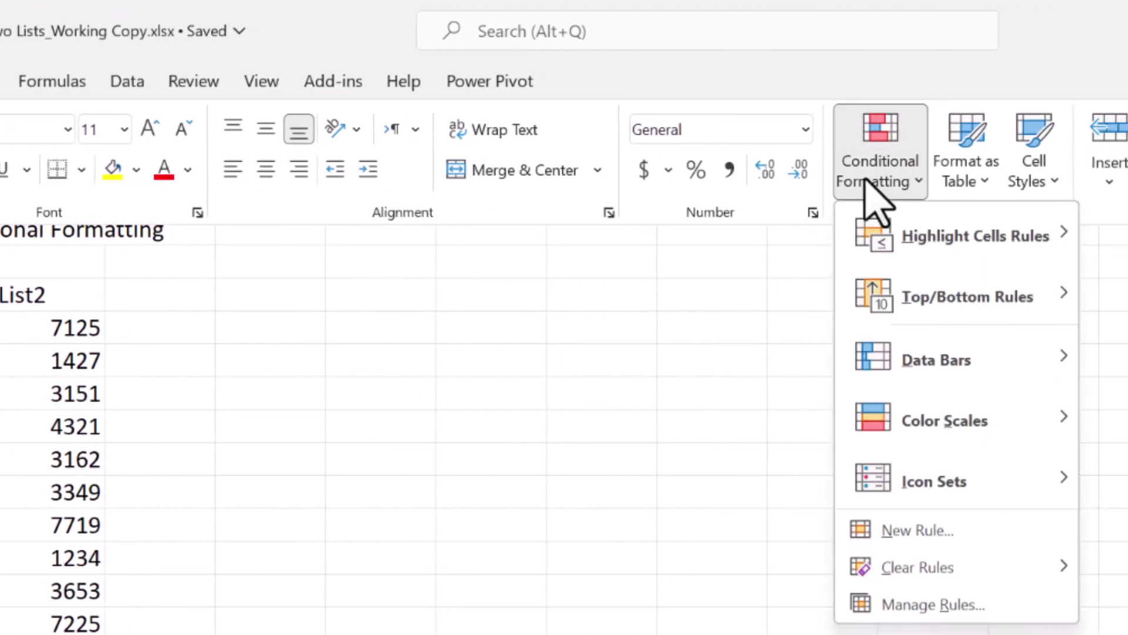
{"action": "left_click", "coordinate": [975, 180]}
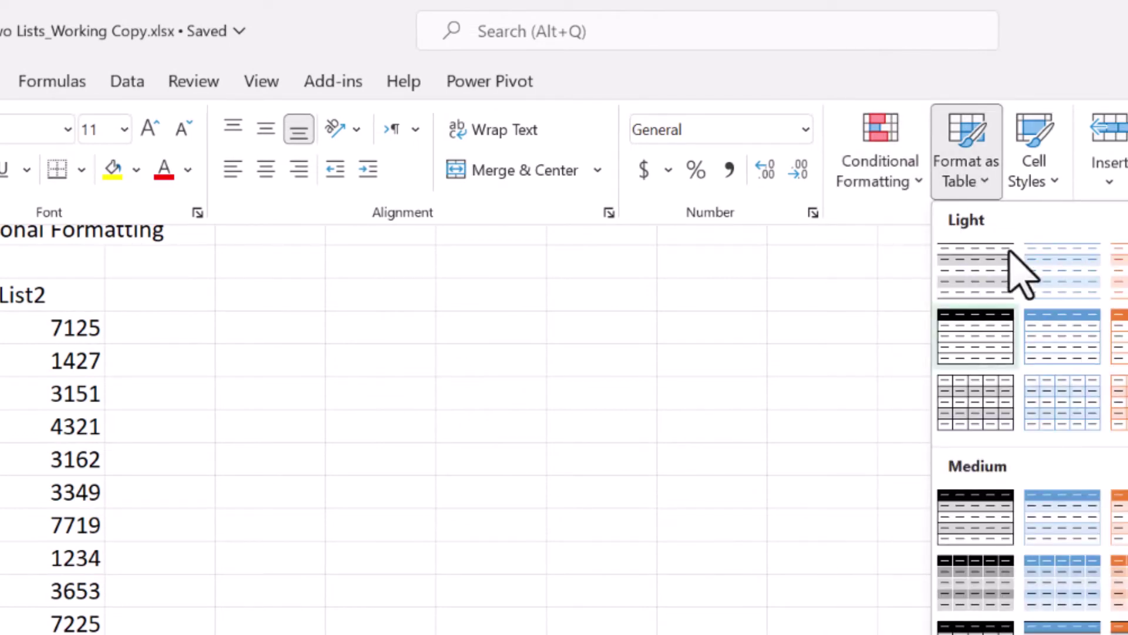
{"action": "left_click", "coordinate": [1075, 411]}
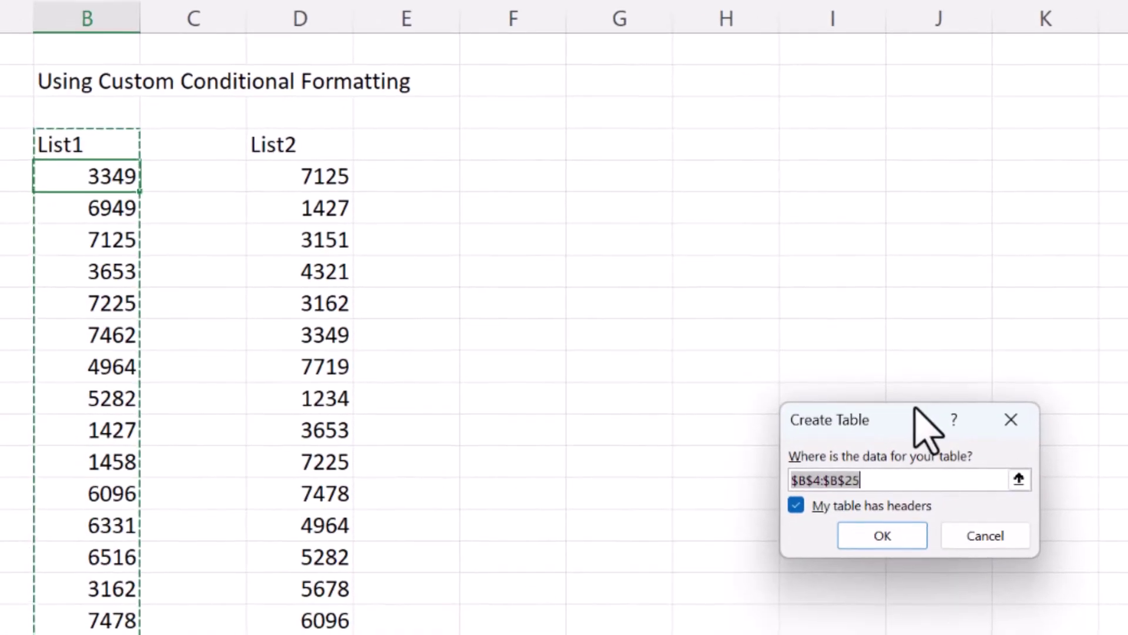
{"action": "left_click", "coordinate": [789, 584]}
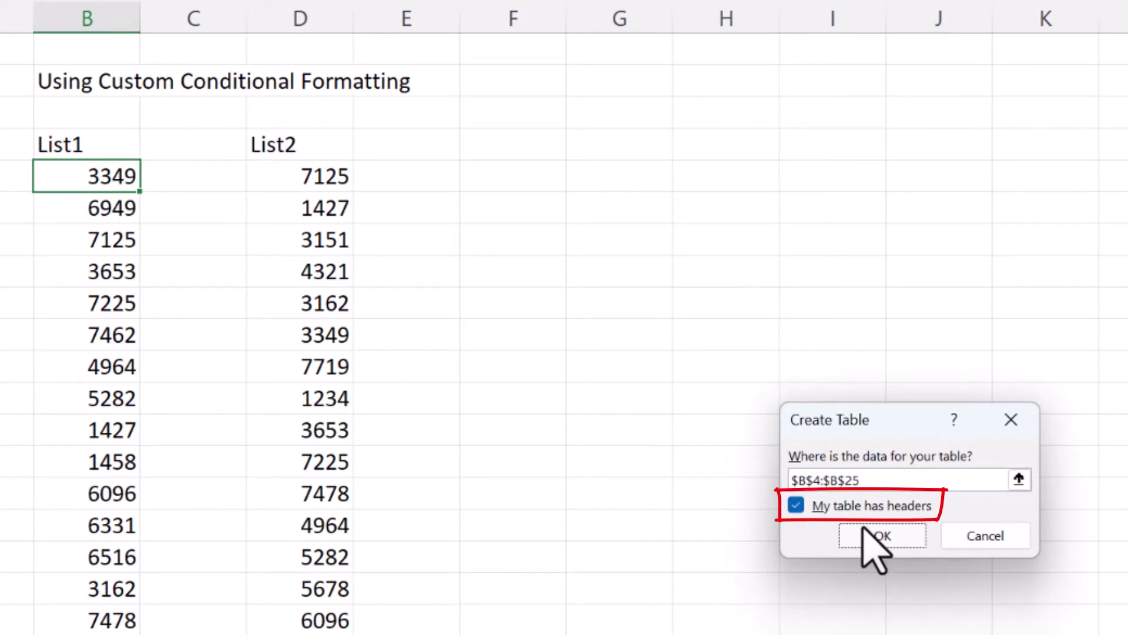
{"action": "left_click", "coordinate": [864, 529]}
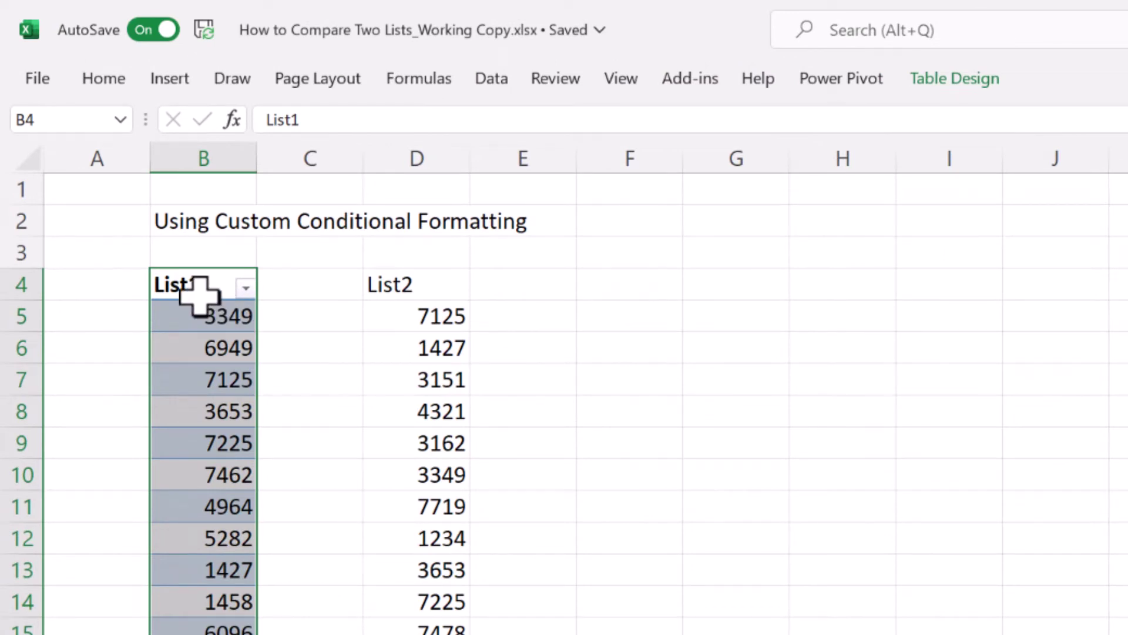
Step: Rename the table in column B as List1
{"action": "left_click", "coordinate": [942, 83]}
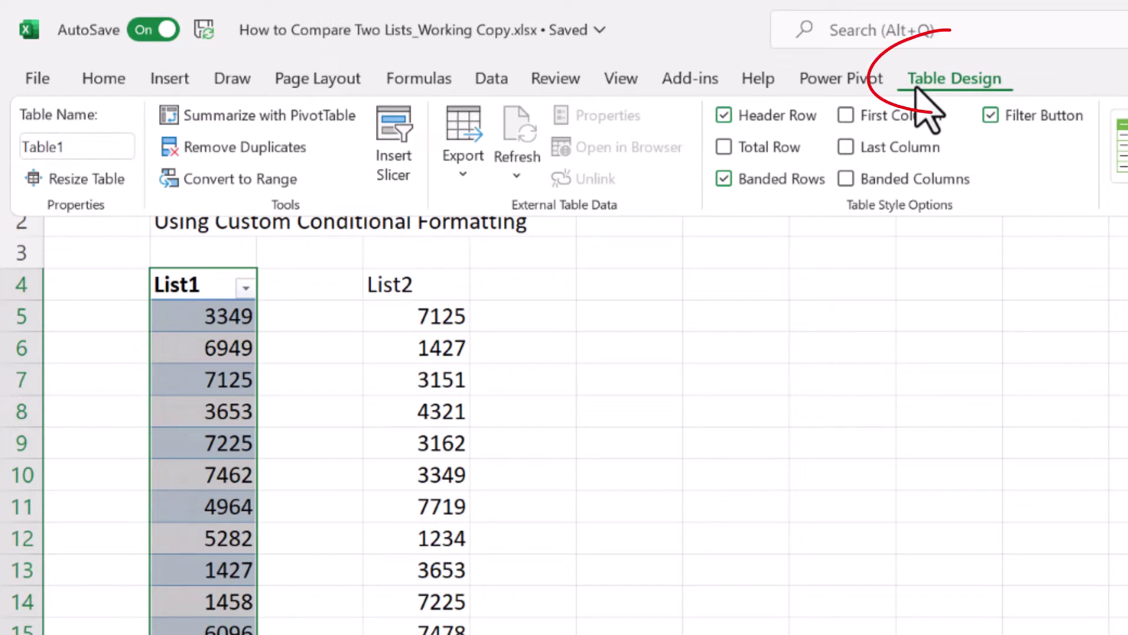
{"action": "left_click", "coordinate": [88, 146]}
{"action": "key", "text": "BackSpace"}
{"action": "type", "text": "Li"}
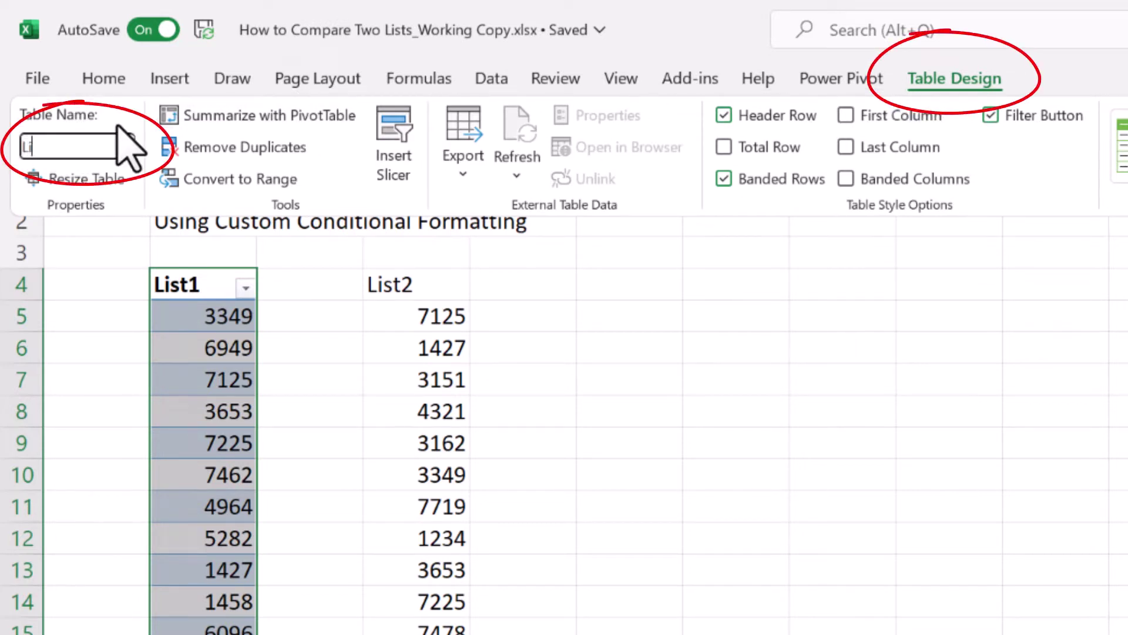
{"action": "type", "text": "st1"}
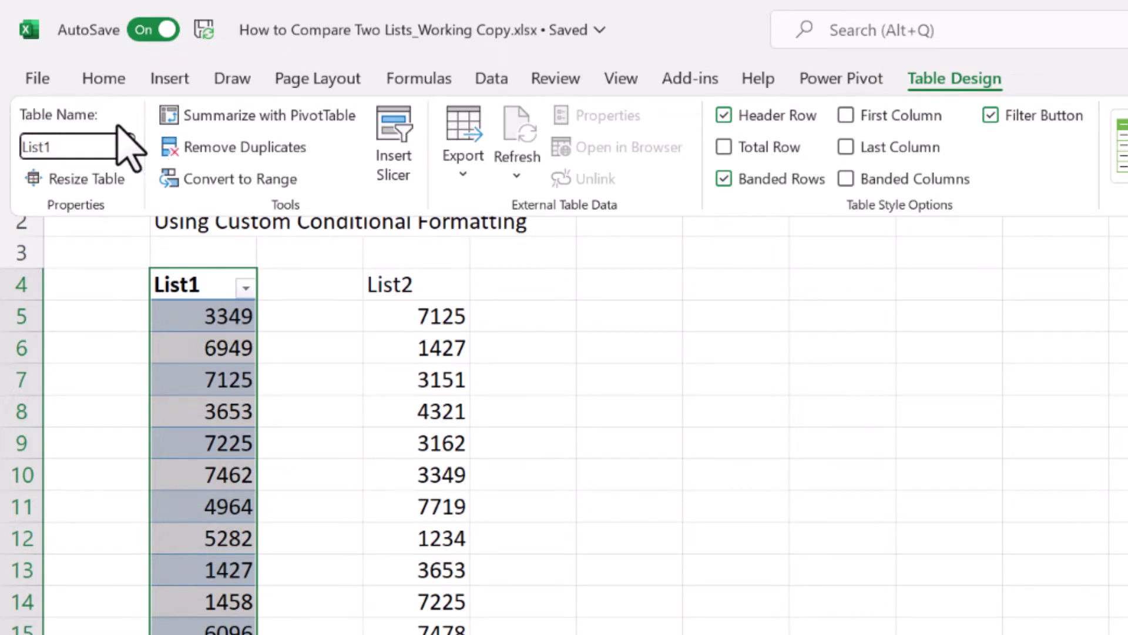
{"action": "key", "text": "Tab"}
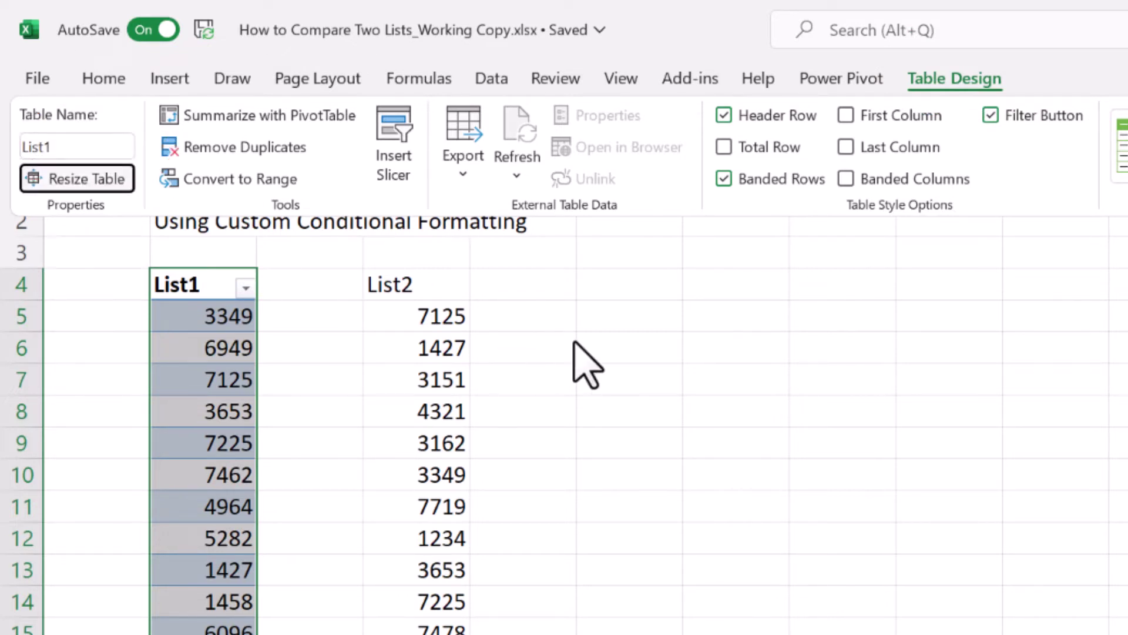
{"action": "key", "text": "Escape"}
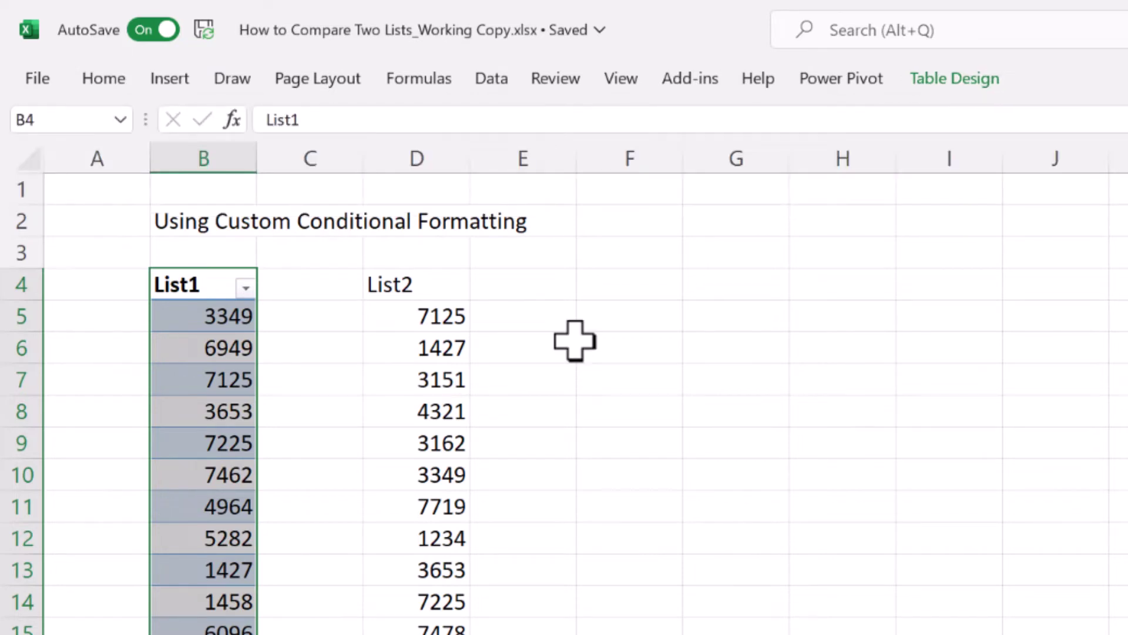
Step: Format the List2 range D4:D25 as a table with headers, using the same light blue style
{"action": "left_click", "coordinate": [416, 284]}
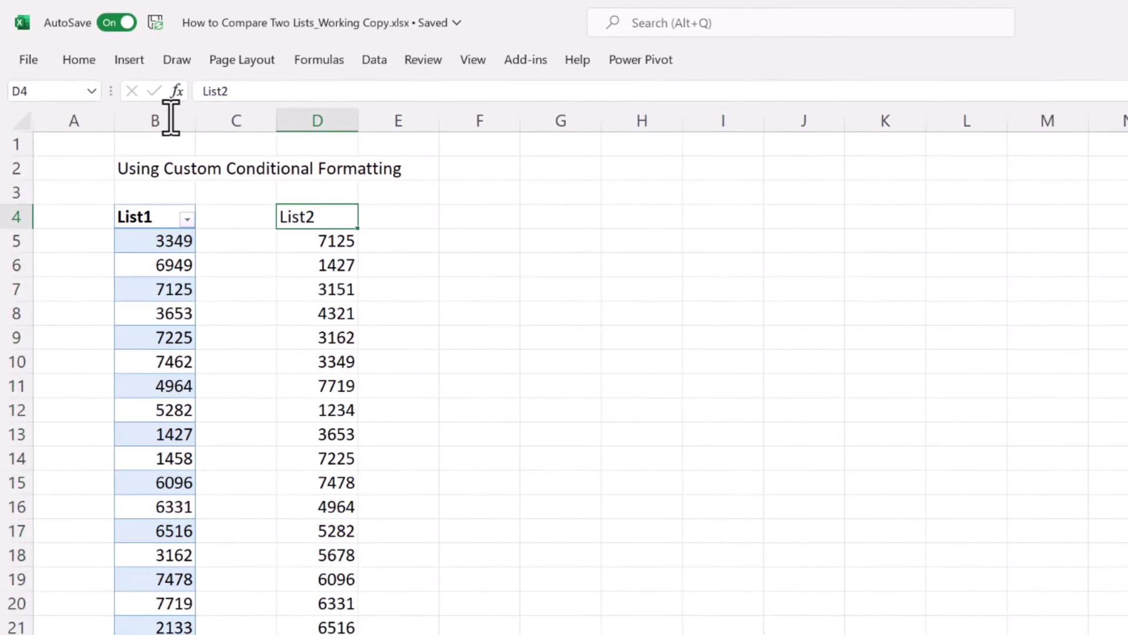
{"action": "left_click", "coordinate": [78, 60]}
{"action": "left_click", "coordinate": [987, 130]}
{"action": "left_click", "coordinate": [1061, 289]}
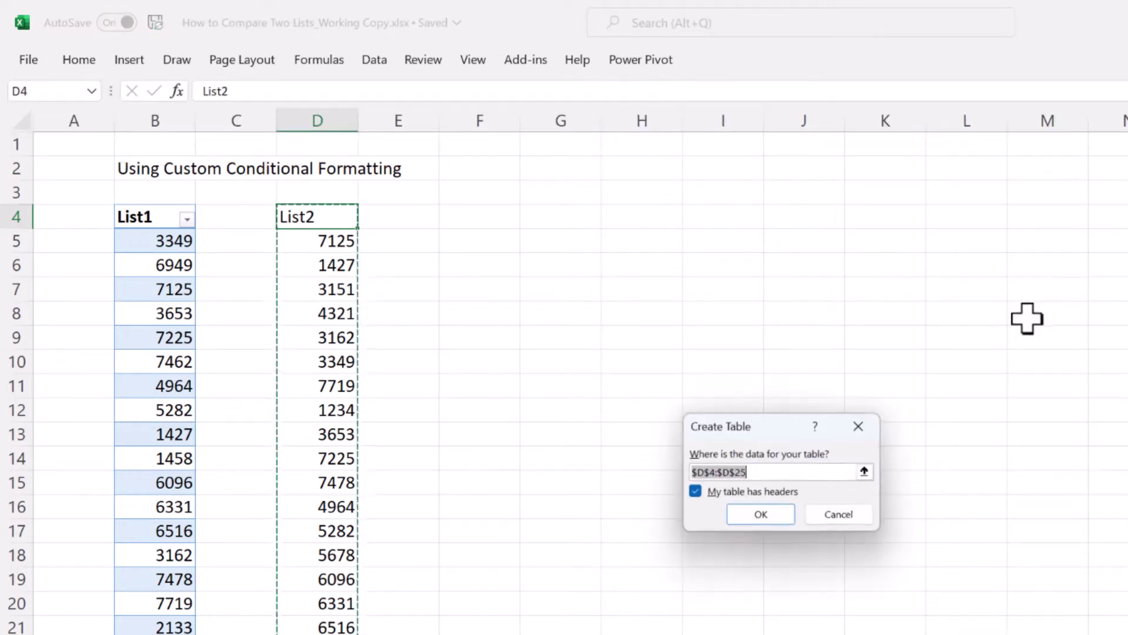
{"action": "left_click", "coordinate": [753, 516]}
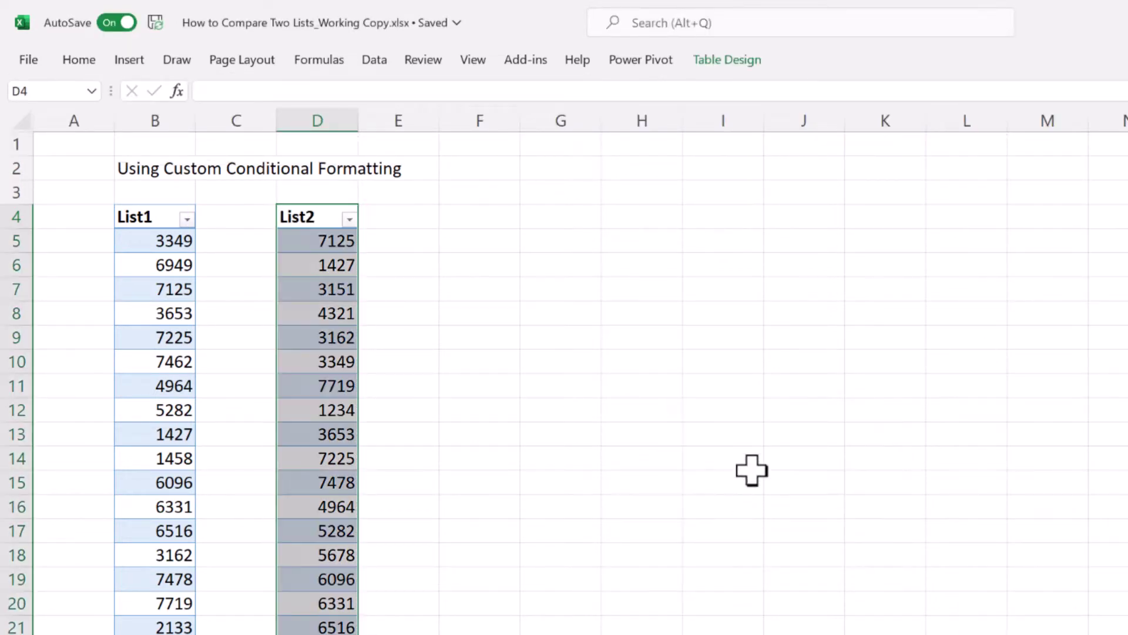
Step: Rename the table in column D as List2
{"action": "left_click", "coordinate": [746, 65]}
{"action": "left_click", "coordinate": [65, 111]}
{"action": "type", "text": "List2"}
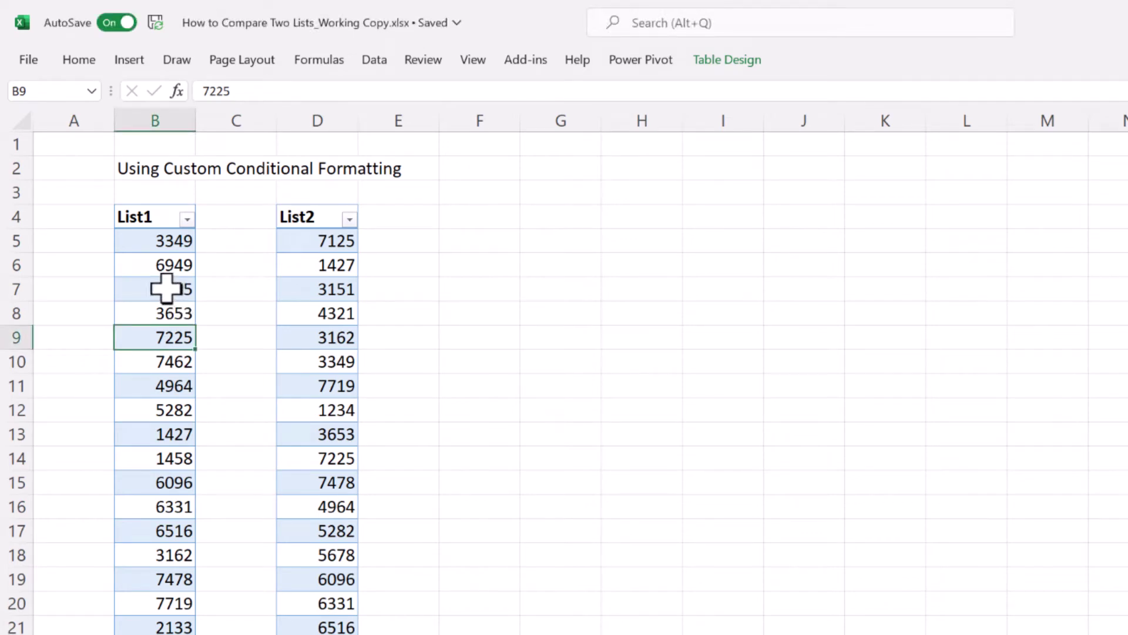
Step: Turn off banded rows for both the List1 and List2 tables
{"action": "left_click", "coordinate": [164, 288]}
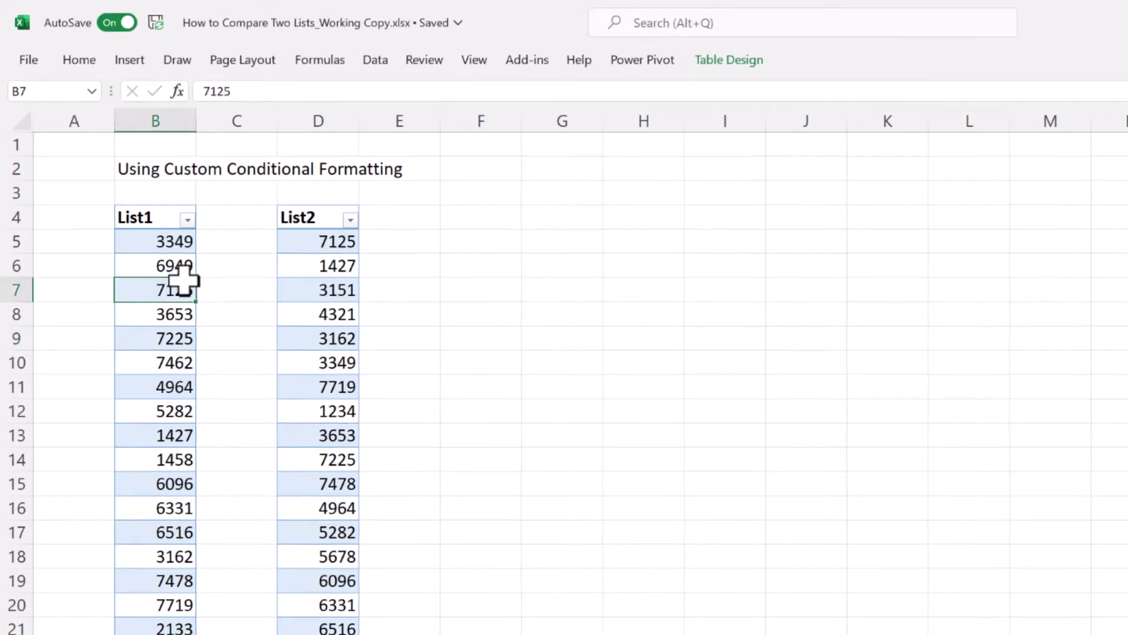
{"action": "left_click", "coordinate": [727, 59]}
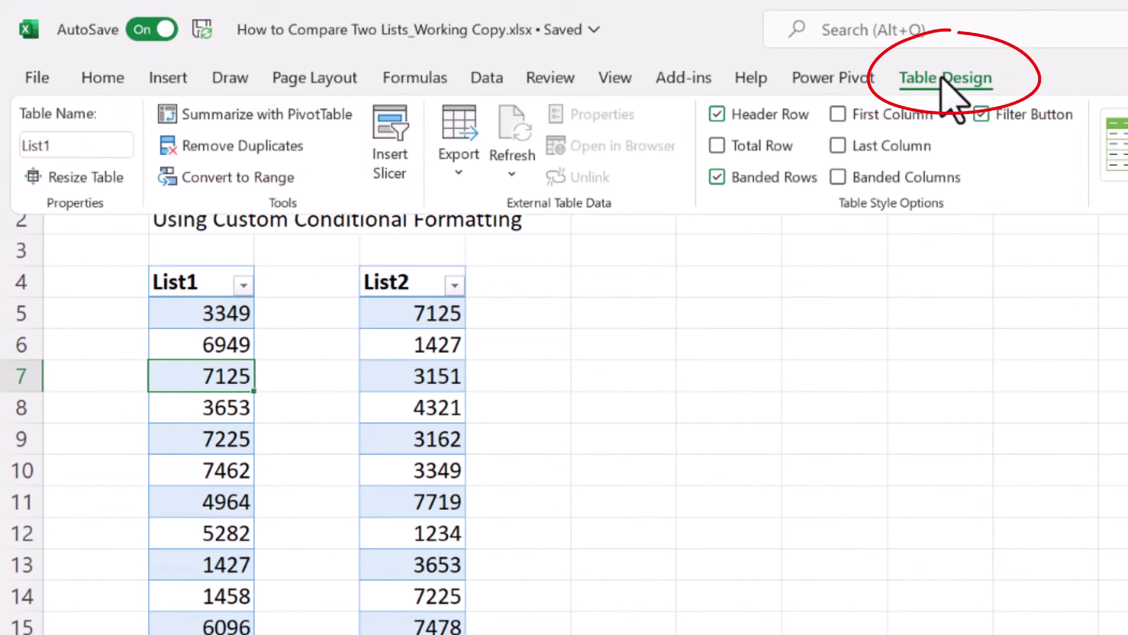
{"action": "left_click", "coordinate": [752, 187]}
{"action": "left_click", "coordinate": [447, 407]}
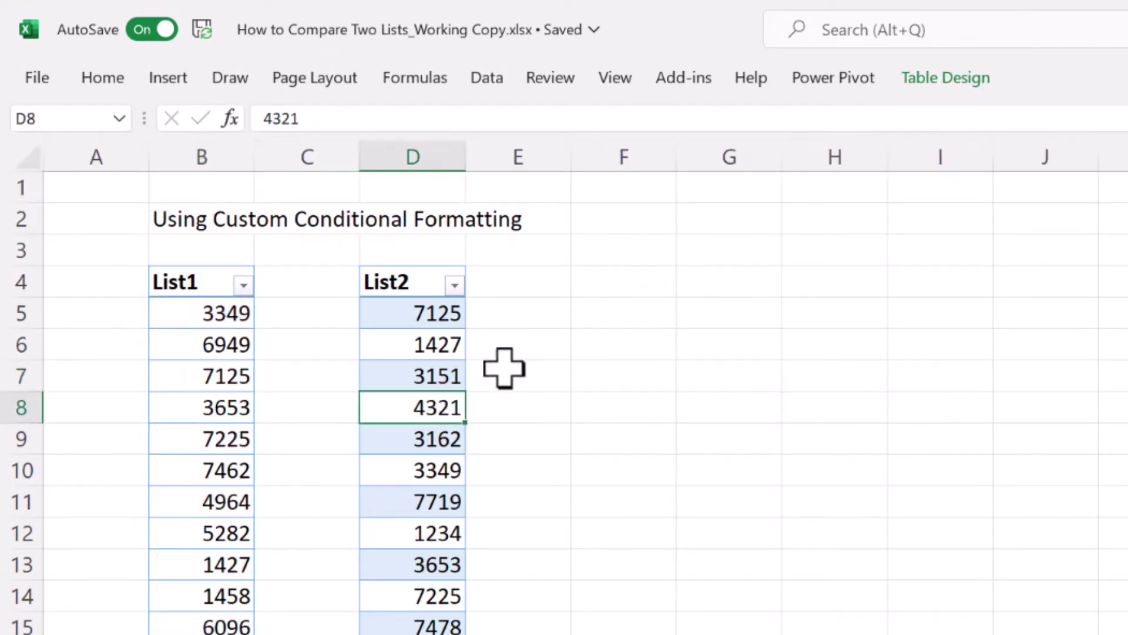
{"action": "left_click", "coordinate": [977, 82]}
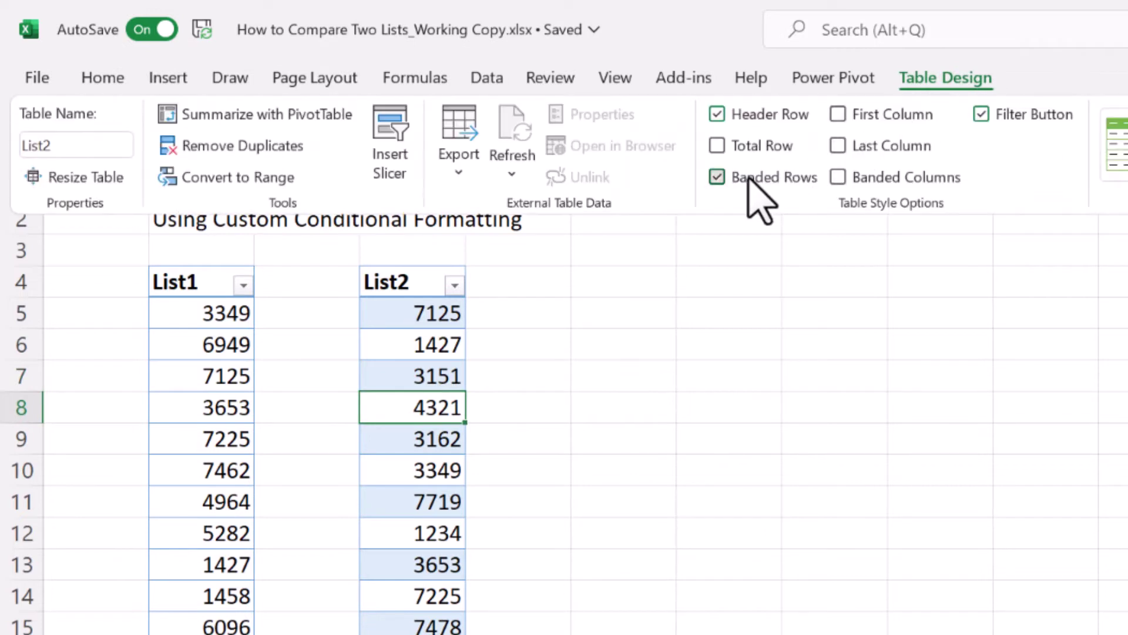
{"action": "left_click", "coordinate": [752, 187]}
{"action": "left_click", "coordinate": [444, 400]}
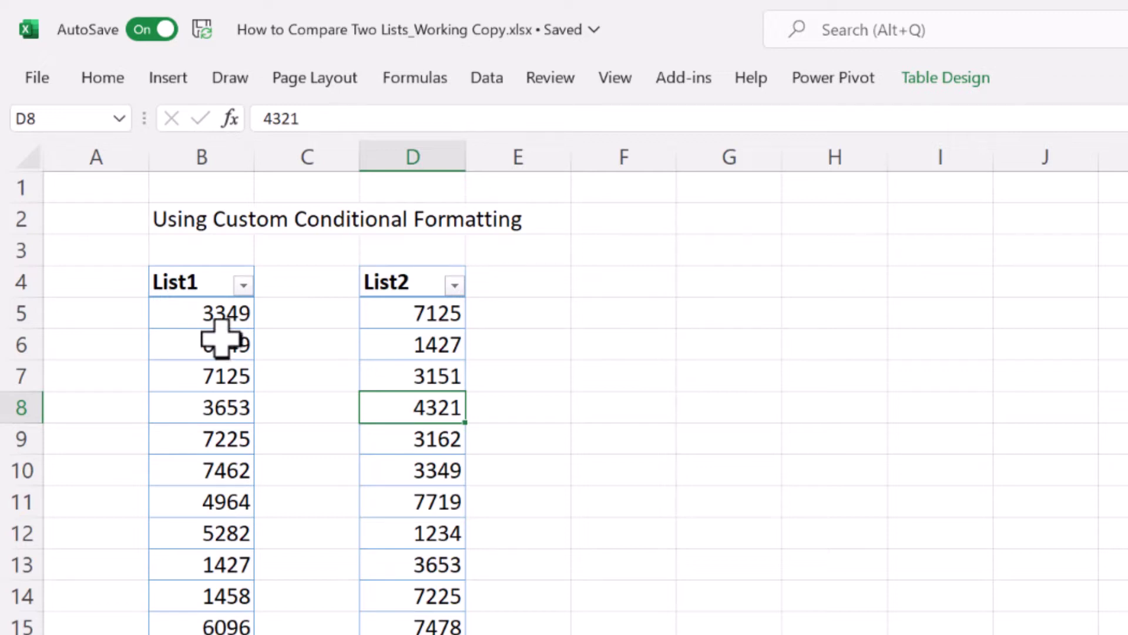
Step: Insert a new blank column before column C, between the two tables
{"action": "right_click", "coordinate": [341, 142]}
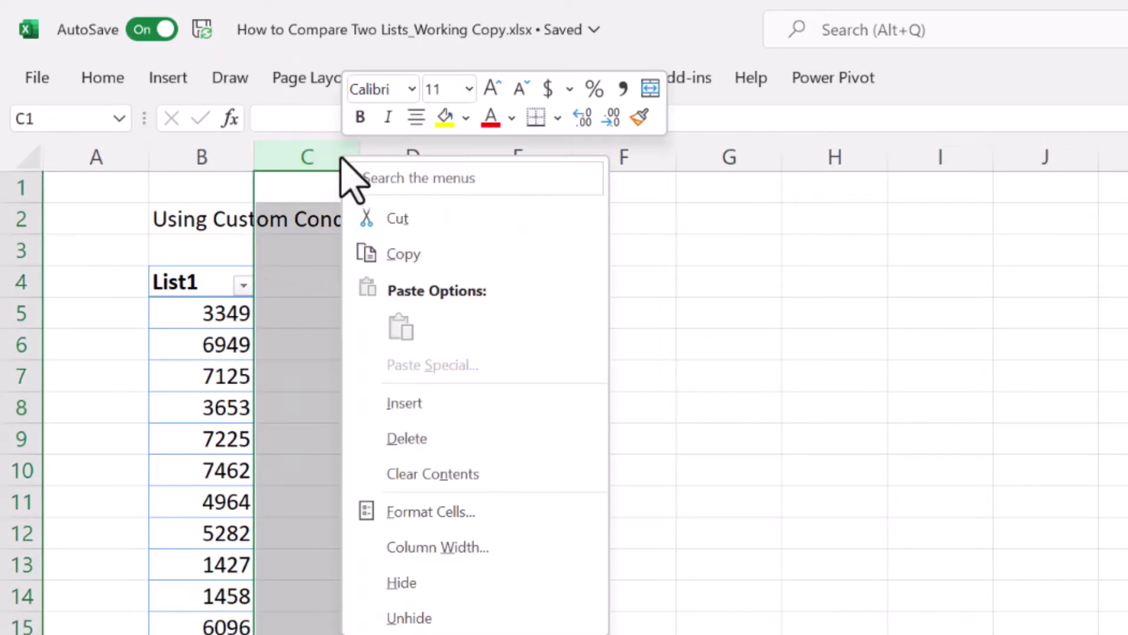
{"action": "left_click", "coordinate": [459, 410]}
{"action": "left_click", "coordinate": [371, 398]}
{"action": "left_click", "coordinate": [347, 326]}
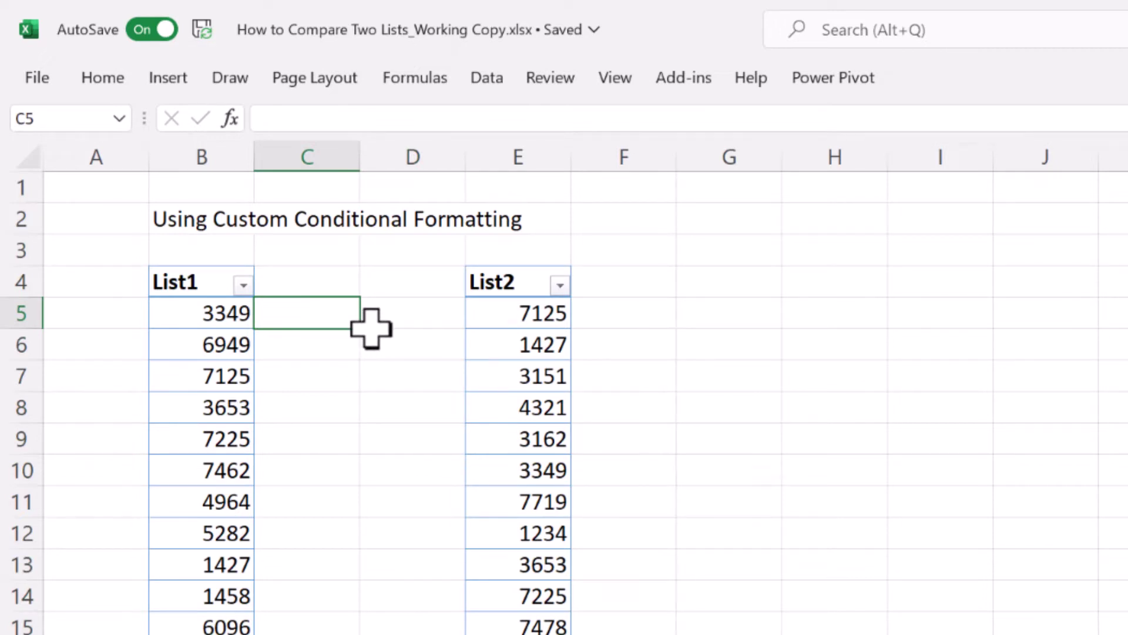
{"action": "left_click", "coordinate": [226, 321]}
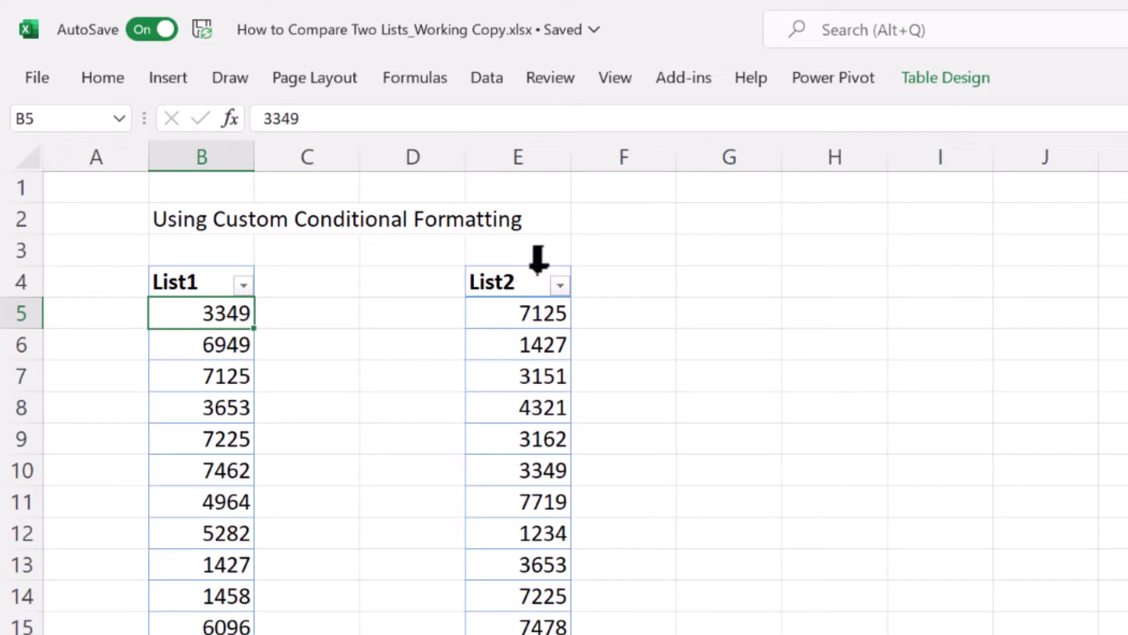
{"action": "left_click", "coordinate": [538, 259]}
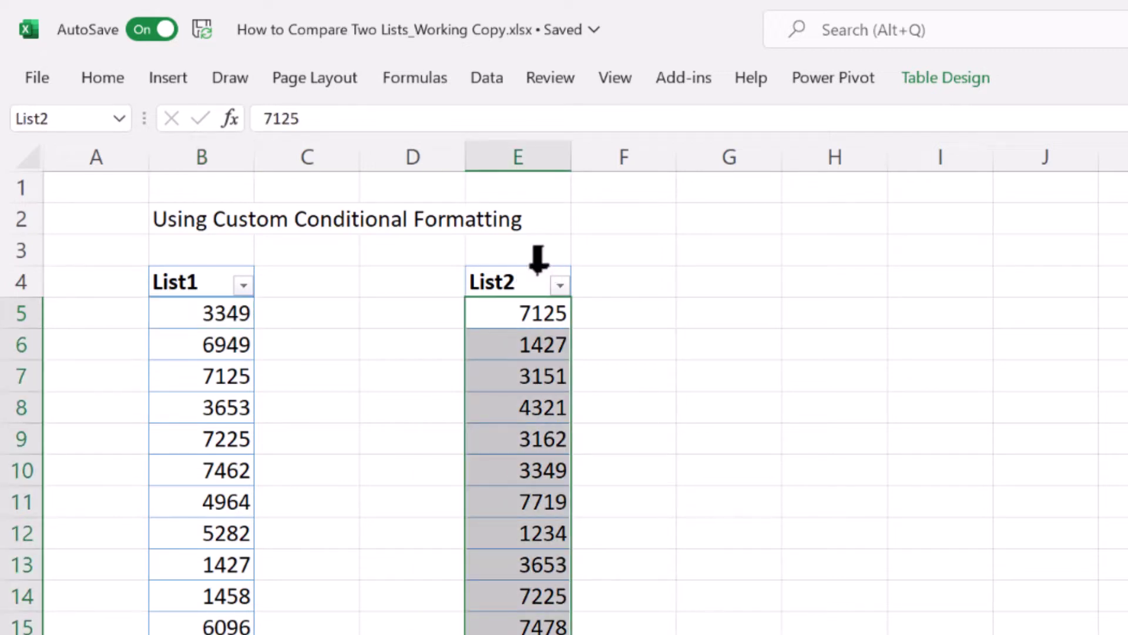
{"action": "left_click", "coordinate": [217, 313]}
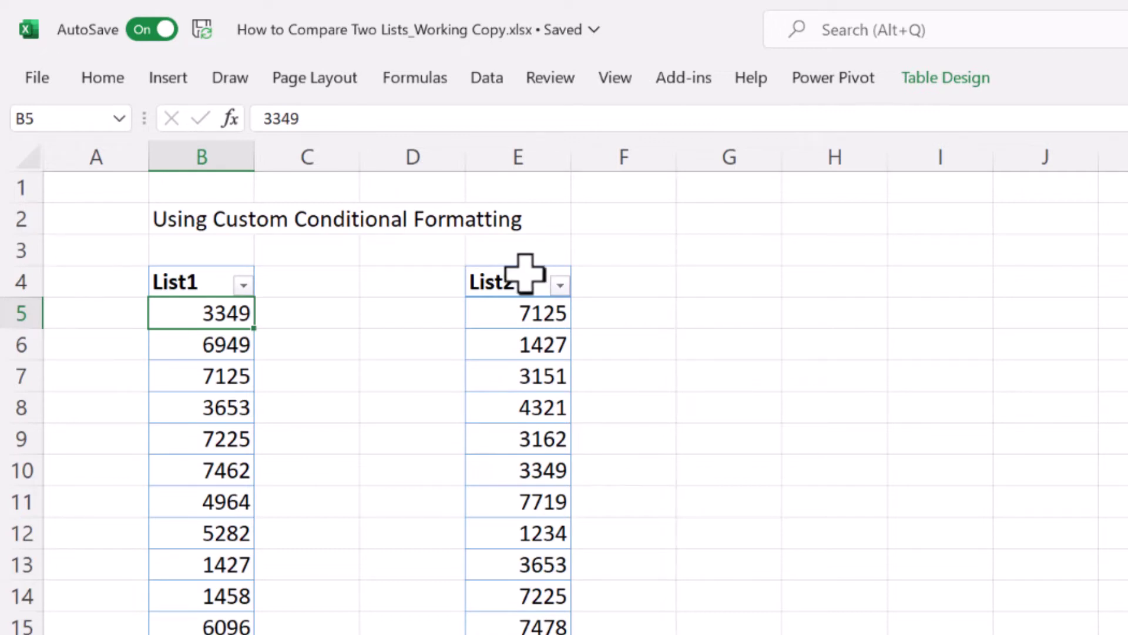
{"action": "left_click", "coordinate": [341, 317]}
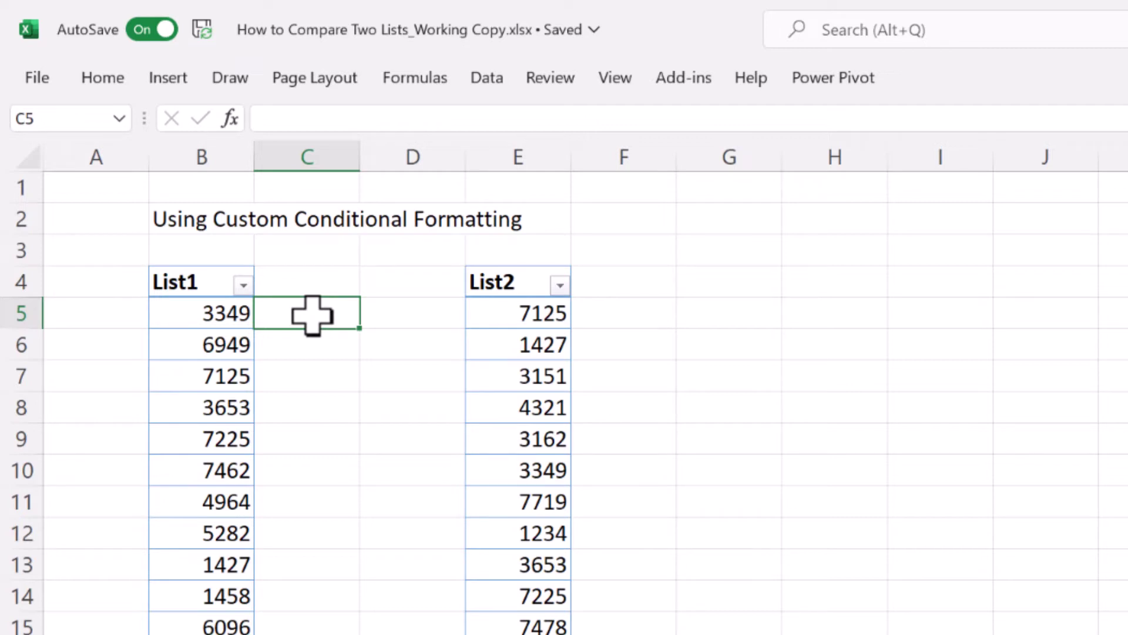
{"action": "type", "text": "="}
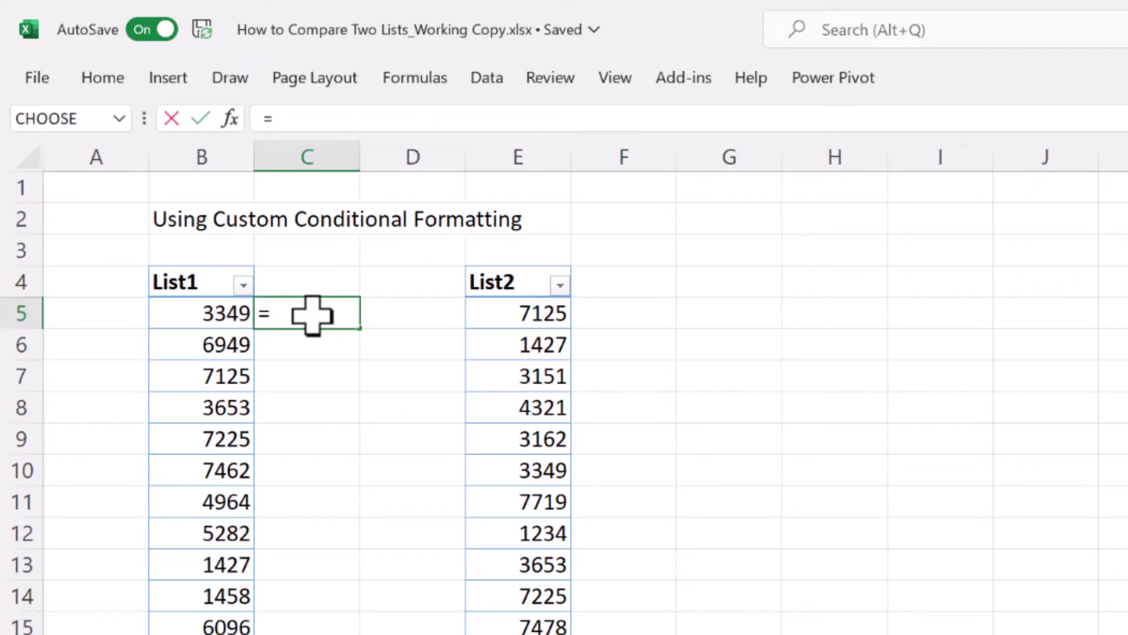
{"action": "type", "text": "match"}
{"action": "key", "text": "Tab"}
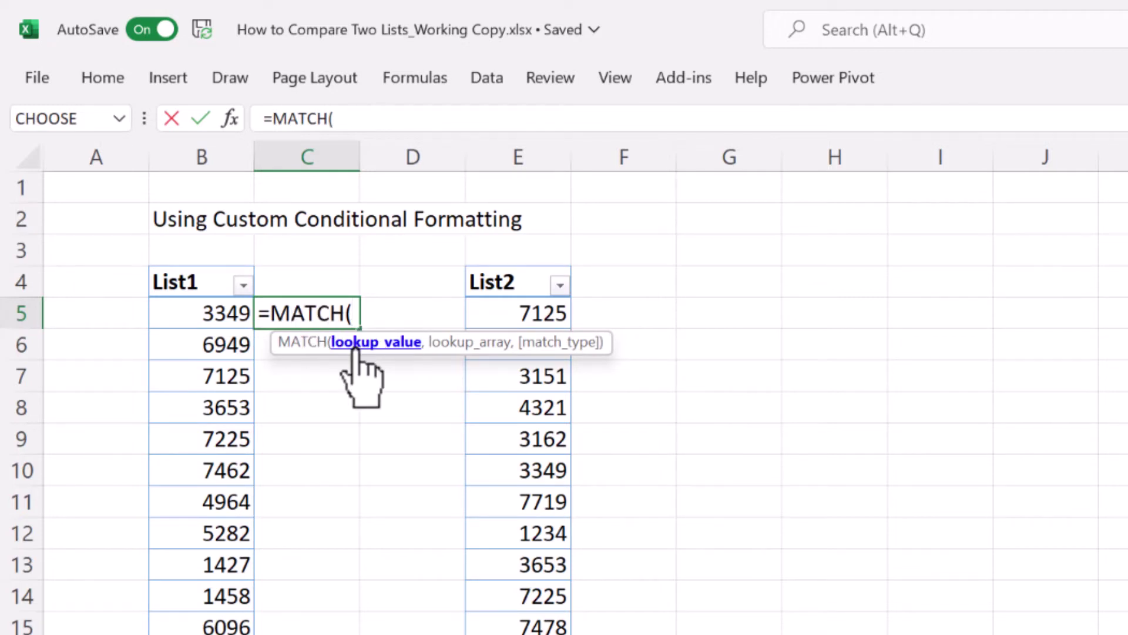
{"action": "left_click", "coordinate": [199, 317]}
{"action": "type", "text": ","}
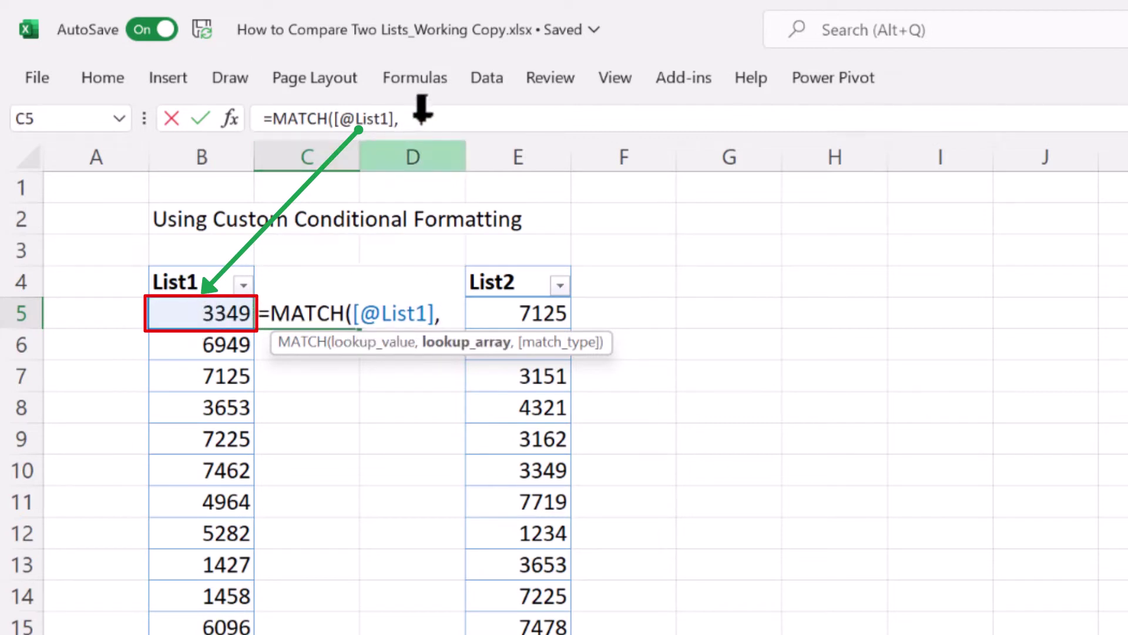
{"action": "left_click", "coordinate": [427, 122]}
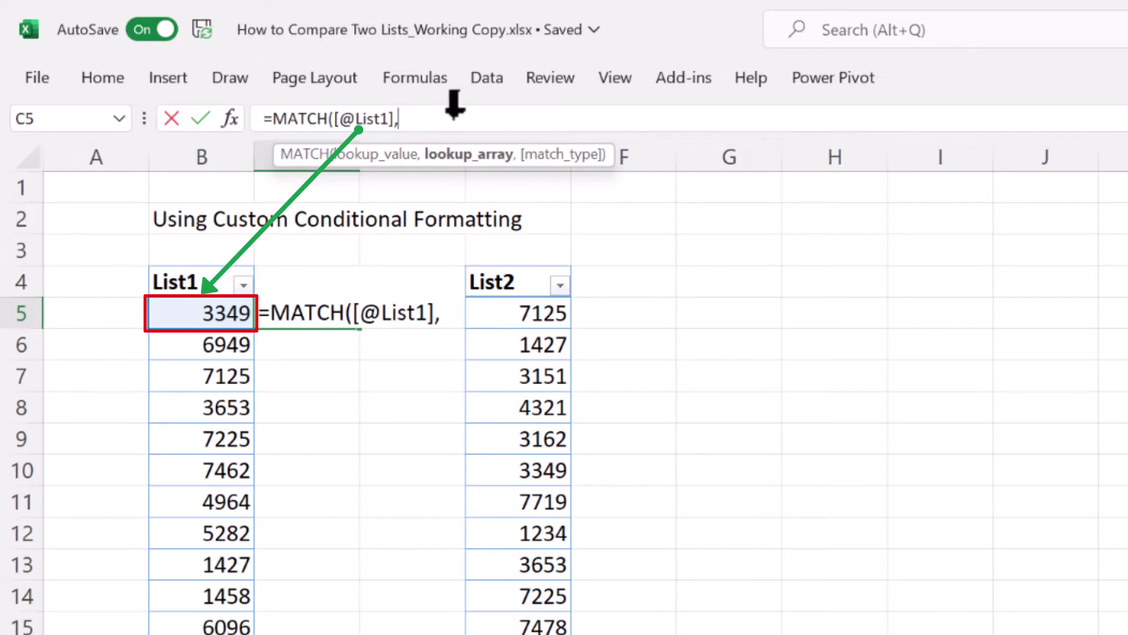
{"action": "left_click", "coordinate": [519, 259]}
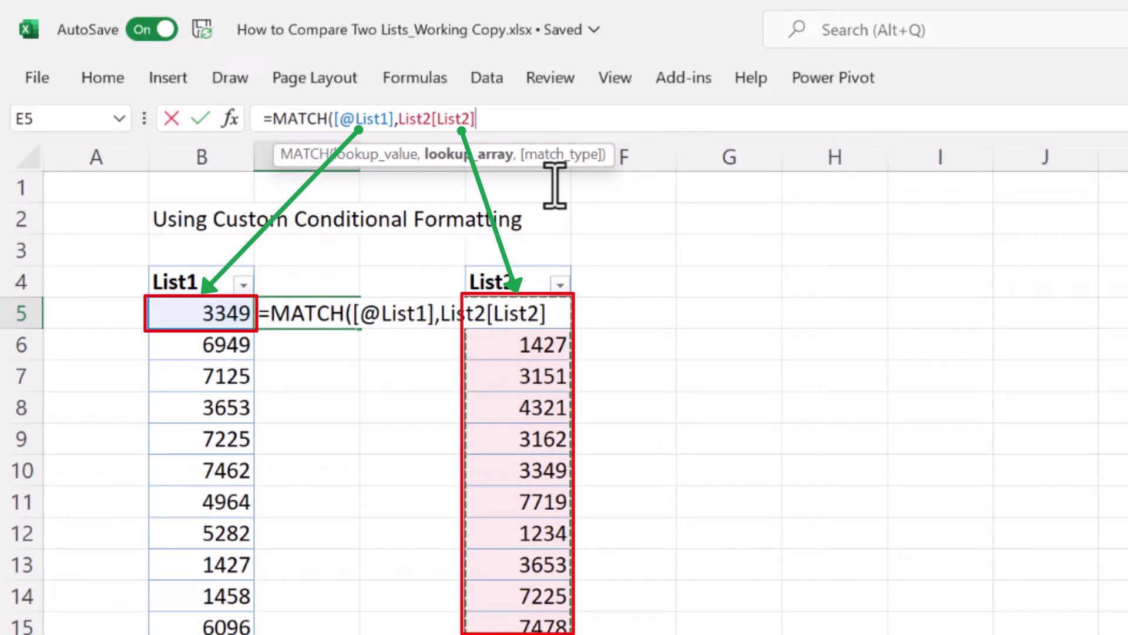
{"action": "type", "text": ","}
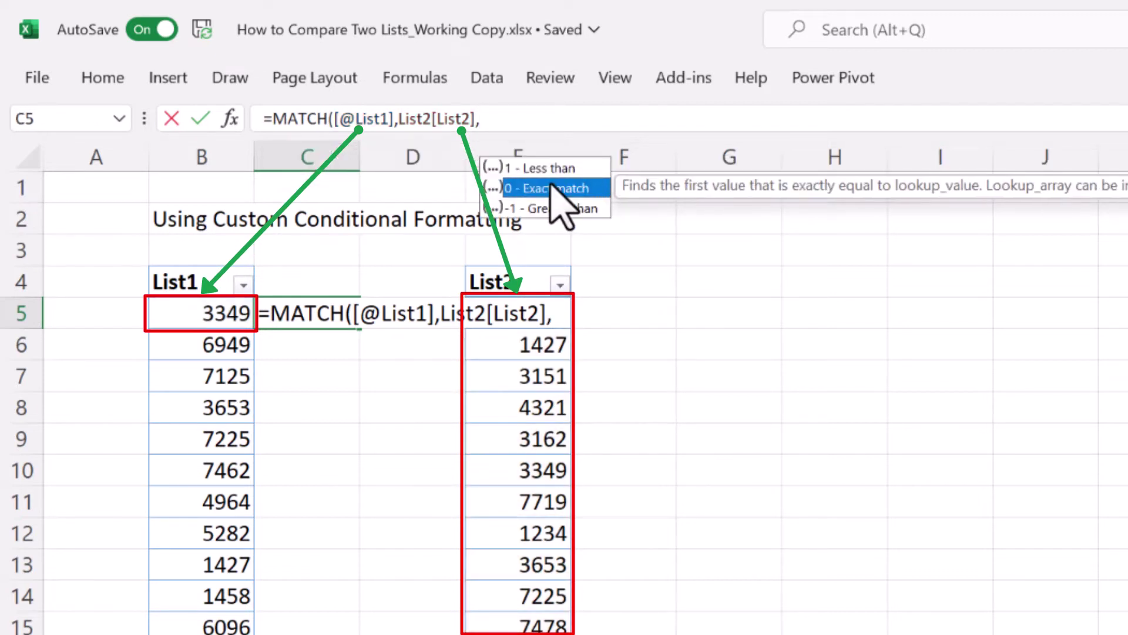
{"action": "double_click", "coordinate": [552, 187]}
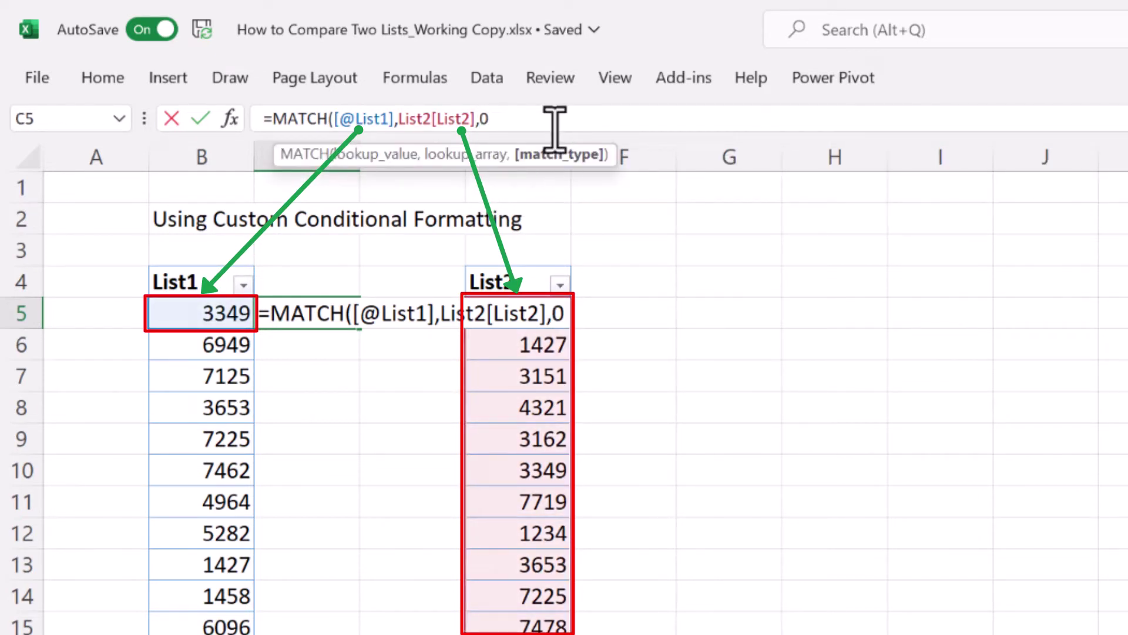
{"action": "type", "text": ")"}
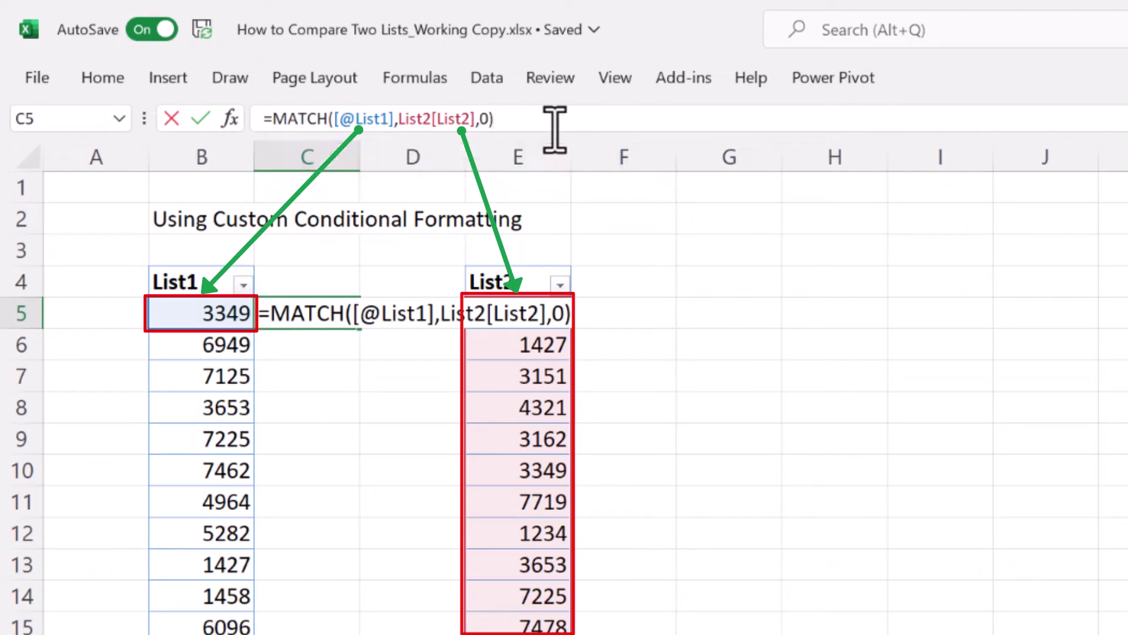
{"action": "key", "text": "Return"}
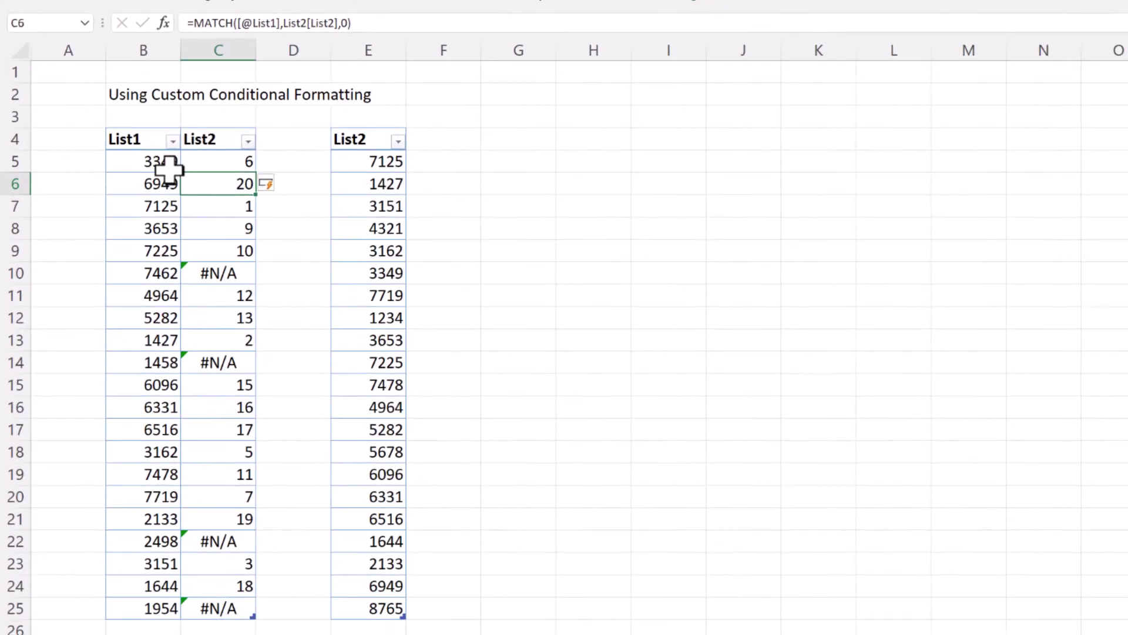
Step: Examine the MATCH results beside List1, comparing the returned positions and the #N/A rows with the values in the List2 table
{"action": "left_click", "coordinate": [224, 167]}
{"action": "left_click", "coordinate": [224, 186]}
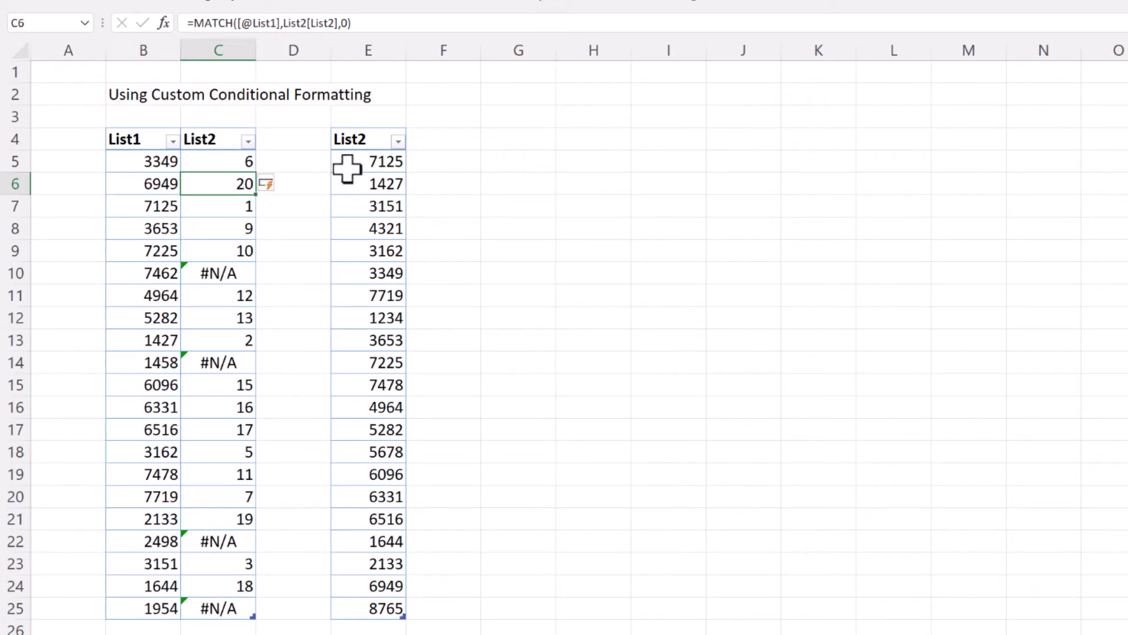
{"action": "left_click", "coordinate": [365, 164]}
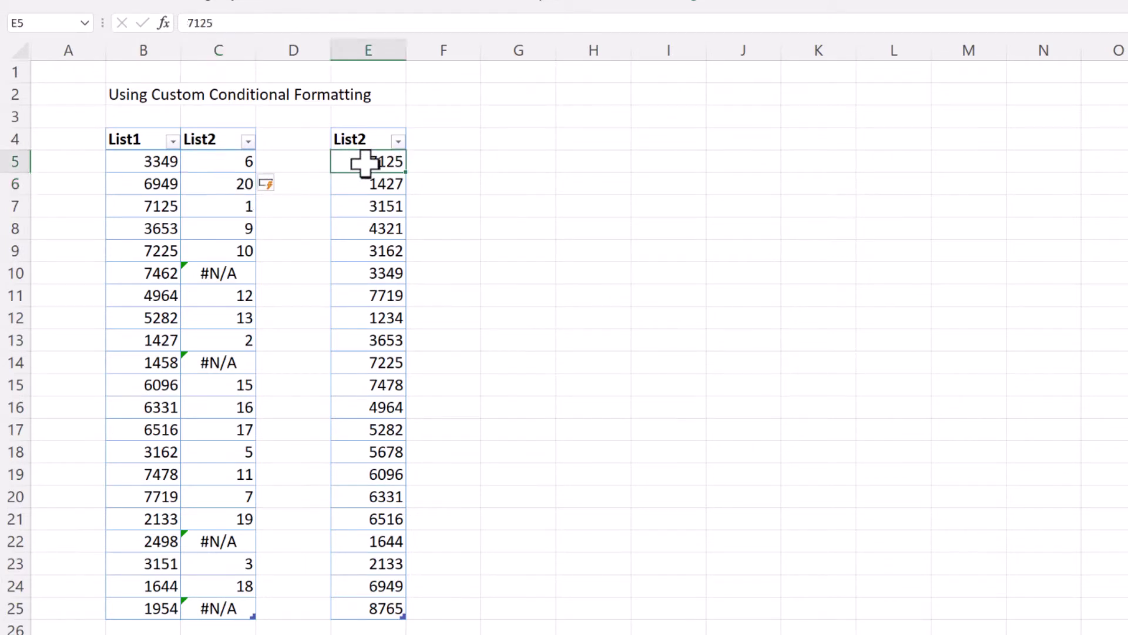
{"action": "left_click", "coordinate": [361, 182]}
{"action": "left_click", "coordinate": [353, 209]}
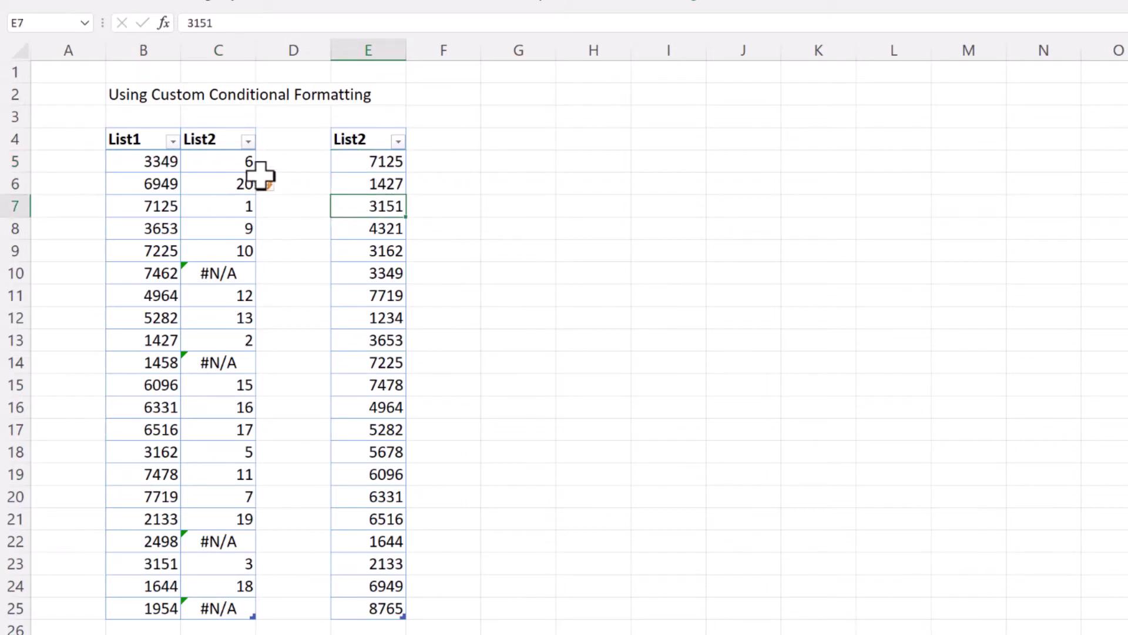
{"action": "left_click", "coordinate": [227, 163]}
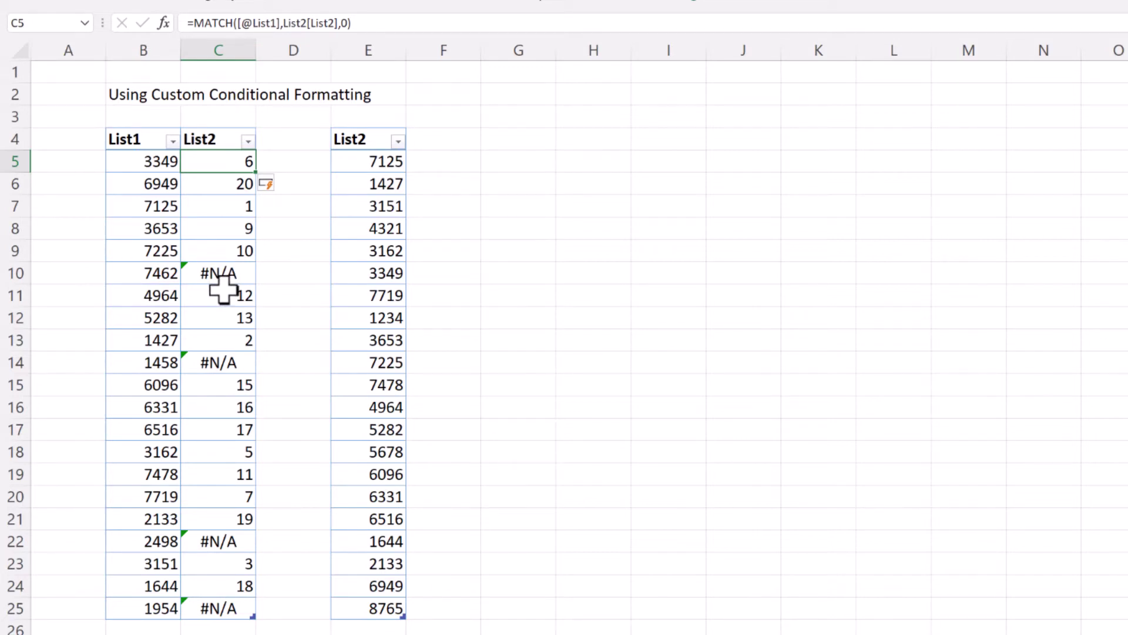
{"action": "left_click", "coordinate": [237, 275]}
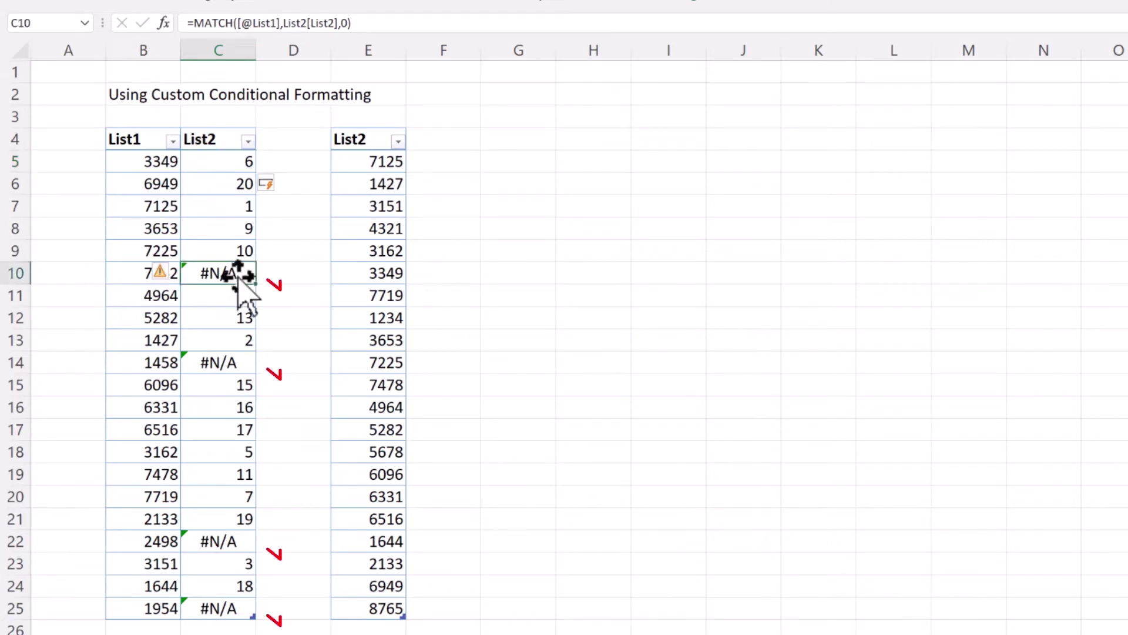
{"action": "left_click", "coordinate": [141, 275]}
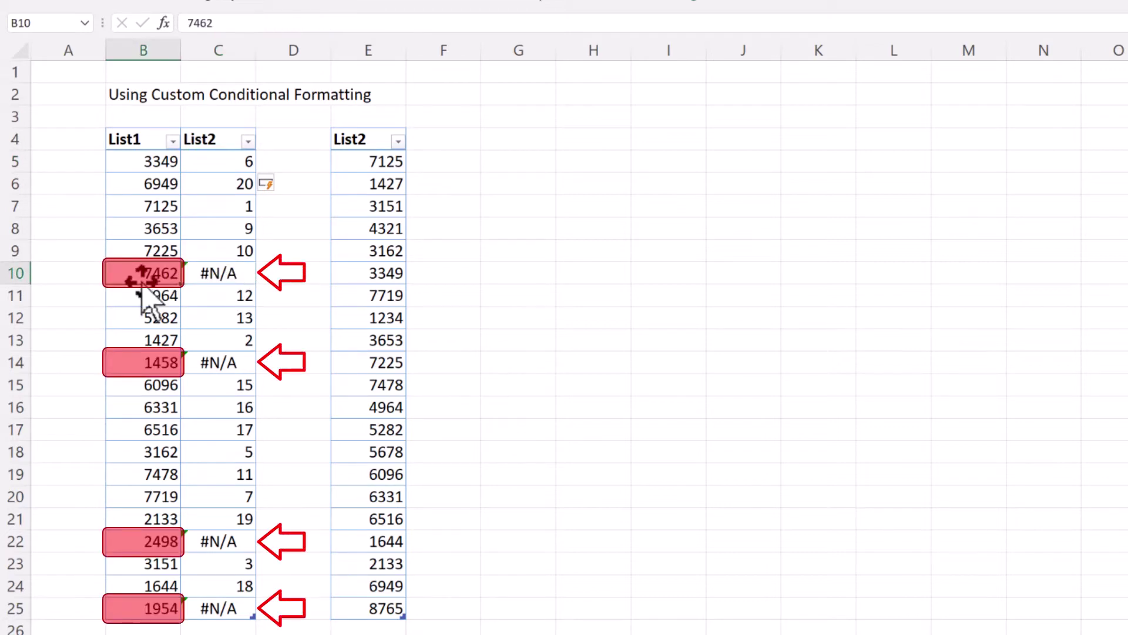
{"action": "left_click", "coordinate": [244, 269]}
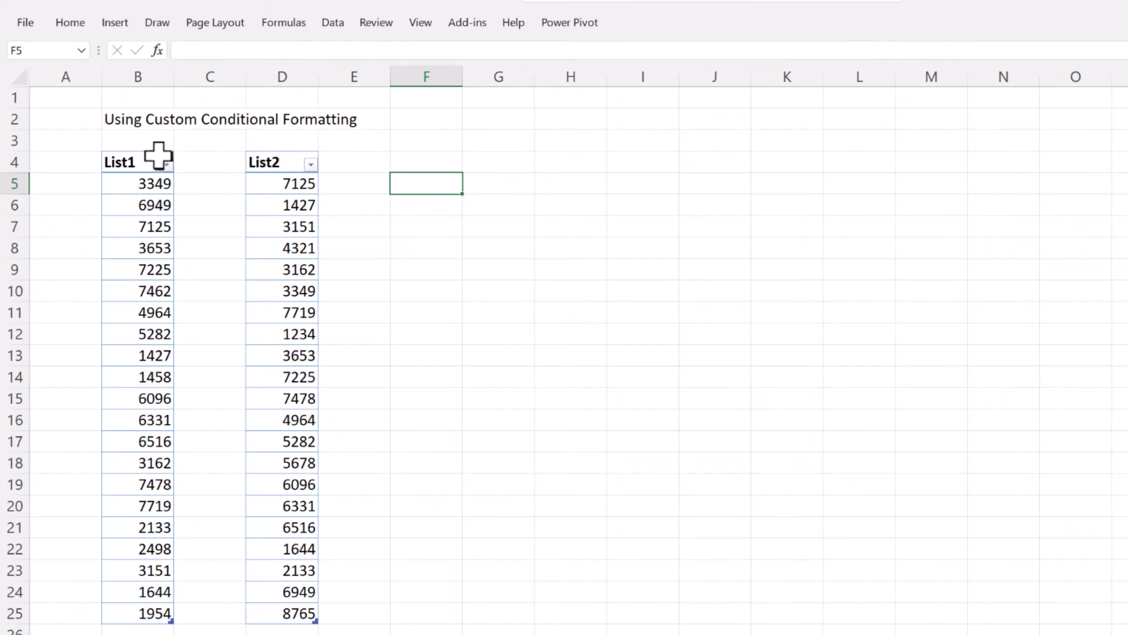
Step: Create a new conditional formatting rule for the List1 values that uses a formula to determine which cells to format
{"action": "left_click", "coordinate": [149, 146]}
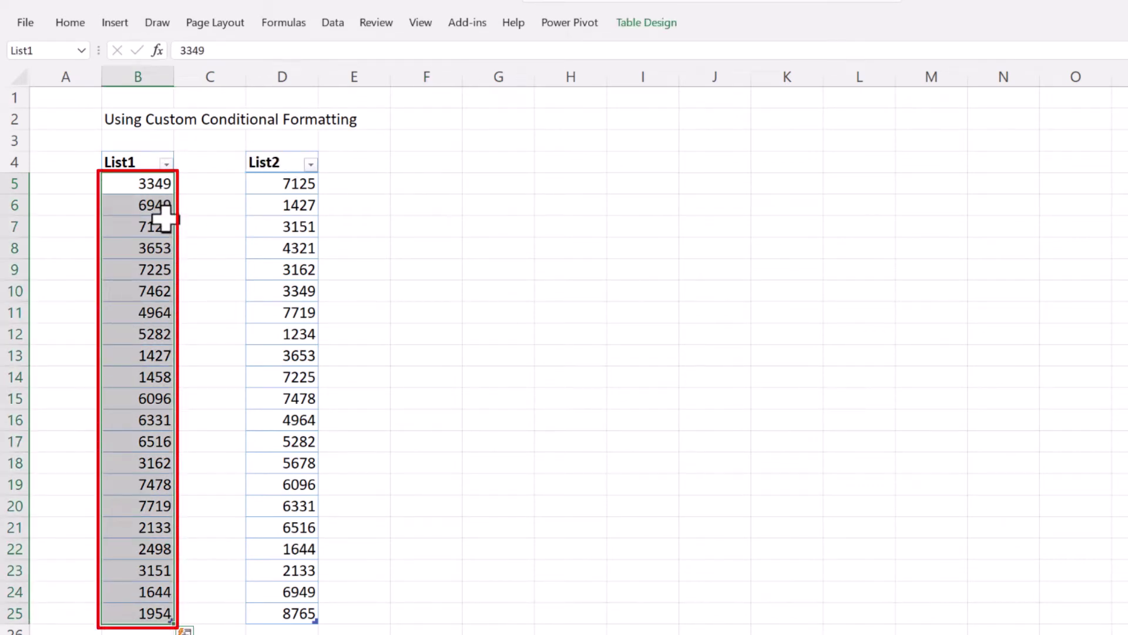
{"action": "left_click", "coordinate": [67, 23]}
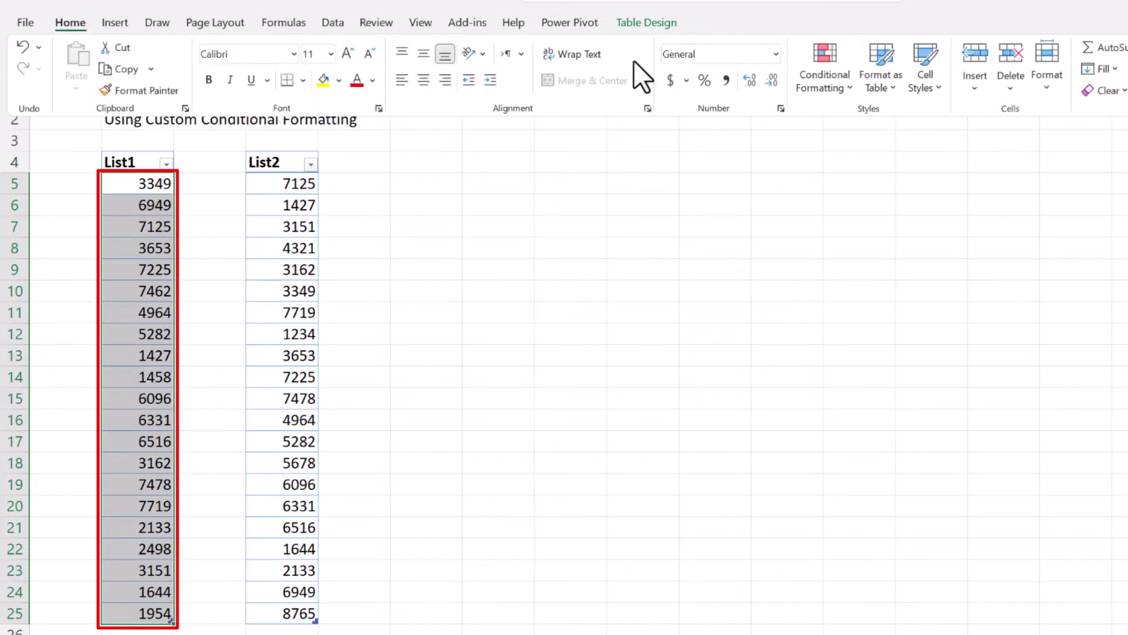
{"action": "left_click", "coordinate": [820, 76]}
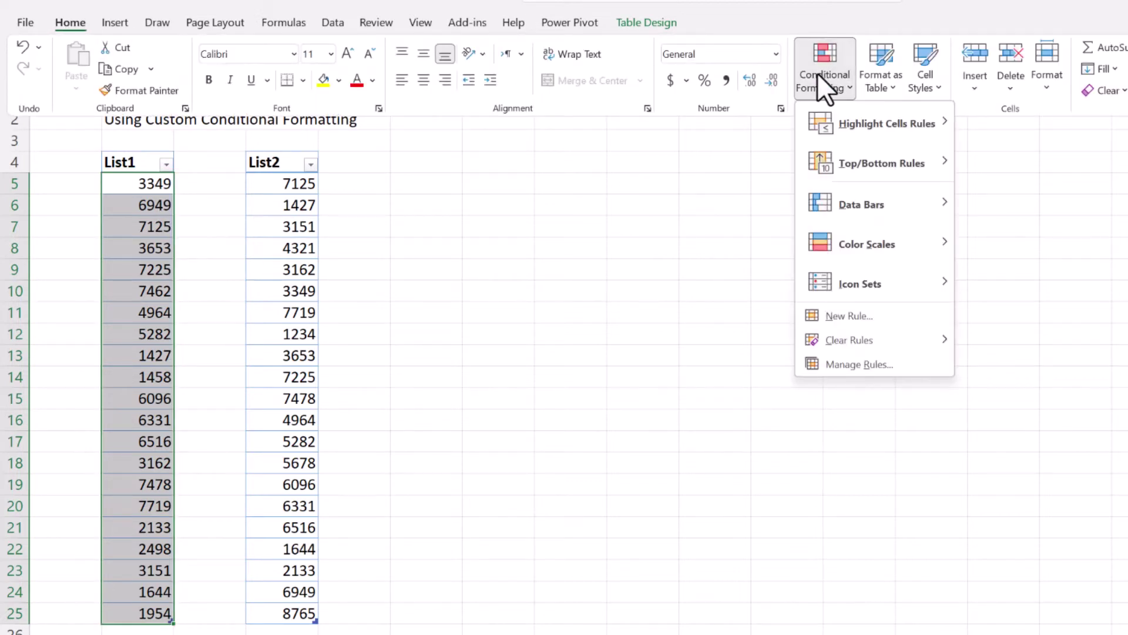
{"action": "left_click", "coordinate": [897, 317]}
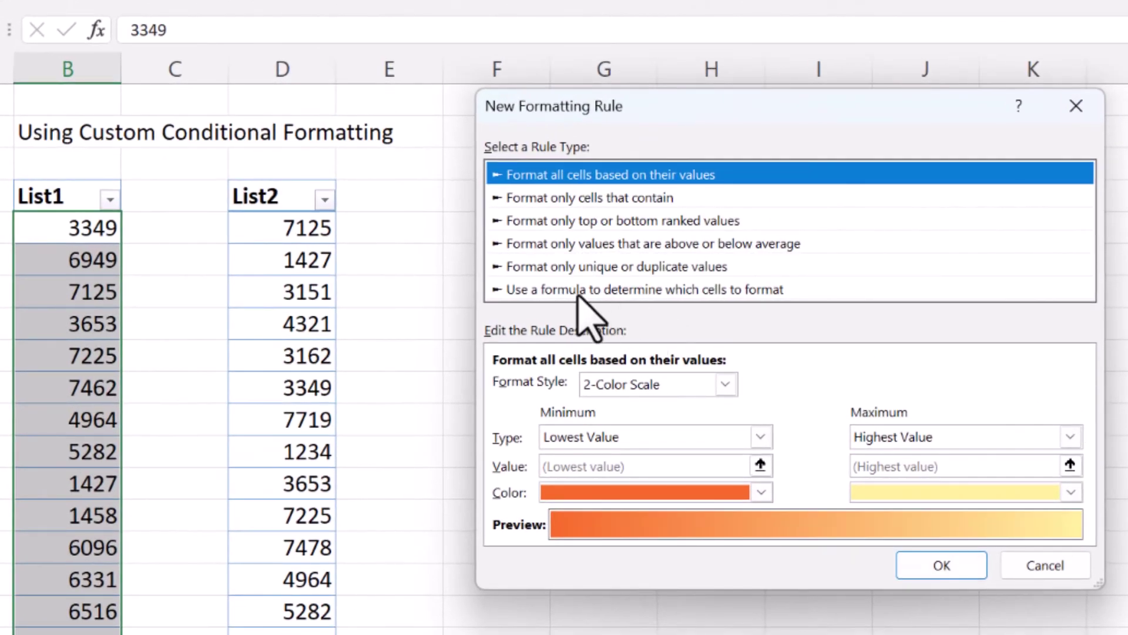
{"action": "left_click", "coordinate": [579, 291]}
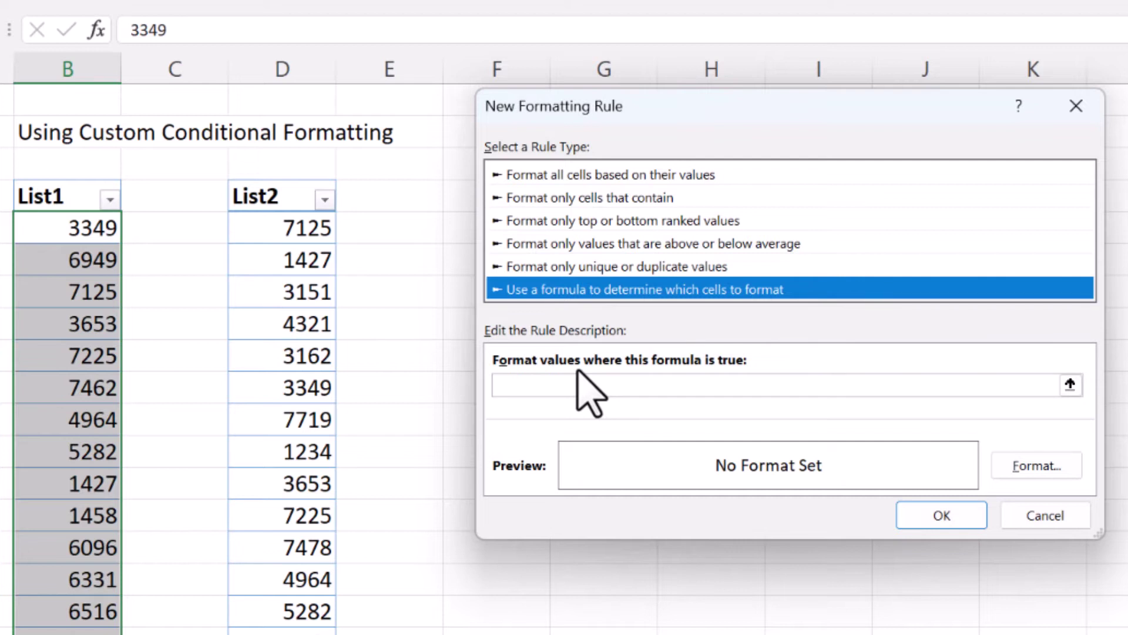
Step: Enter =iserror(match($B5,indirect("List2[List2]"),0) as the formula of the List1 formatting rule
{"action": "left_click", "coordinate": [660, 386]}
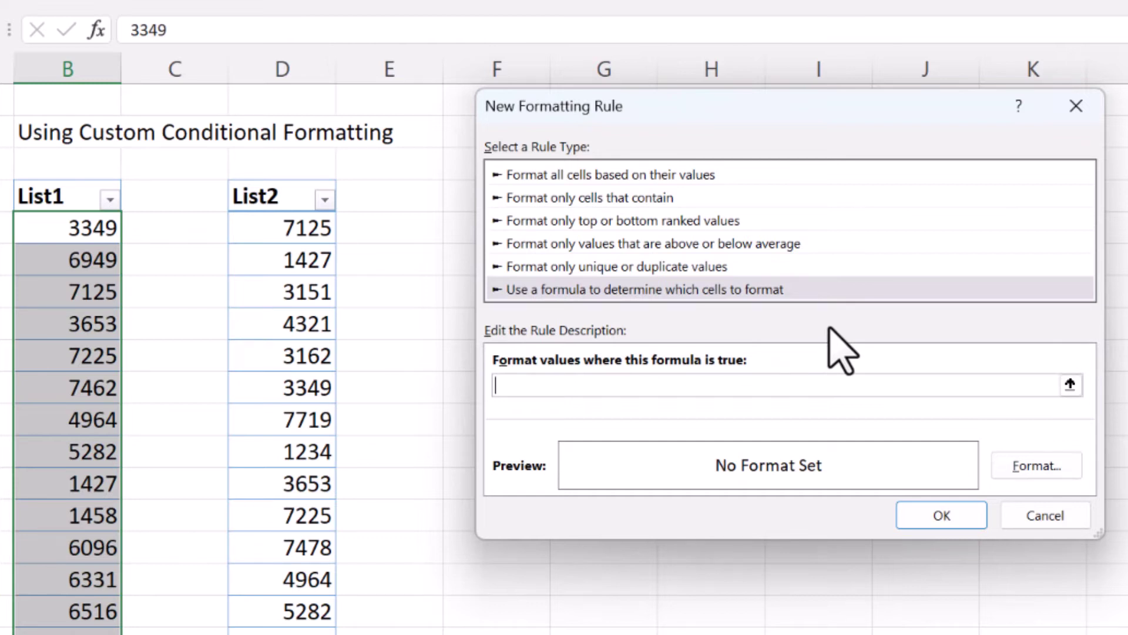
{"action": "type", "text": "=iserror(match"}
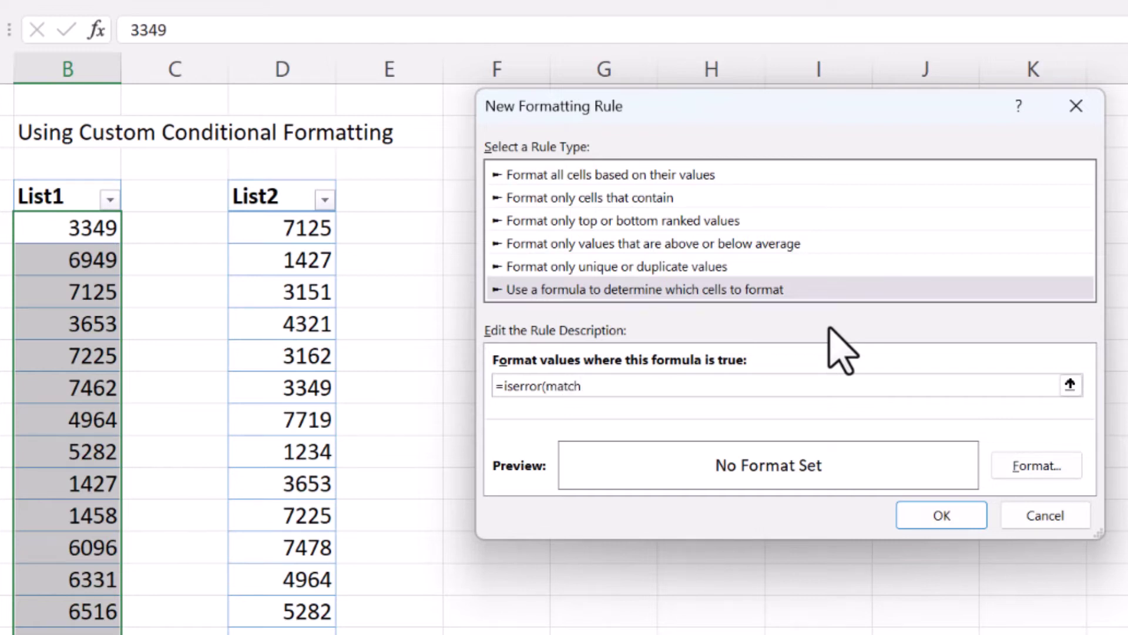
{"action": "type", "text": "("}
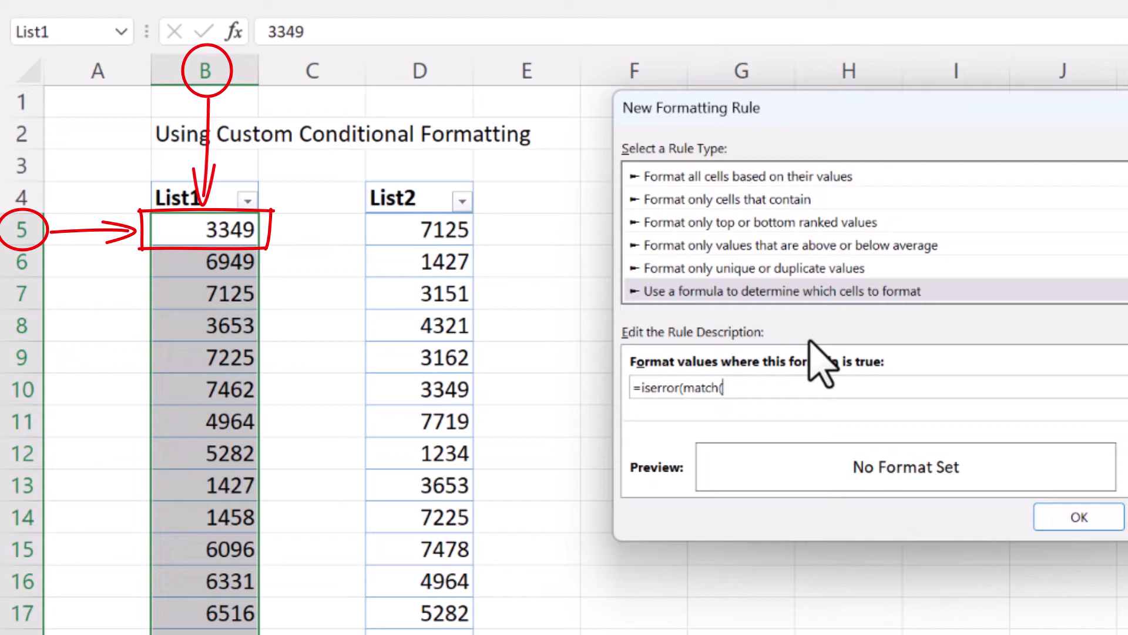
{"action": "type", "text": "$B"}
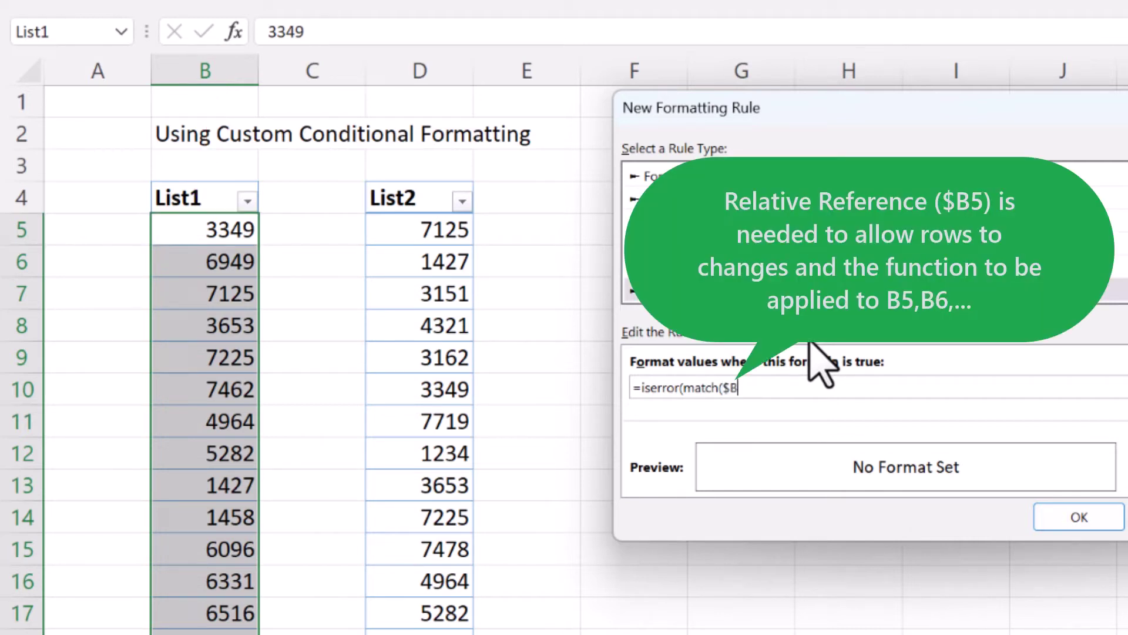
{"action": "type", "text": "5,"}
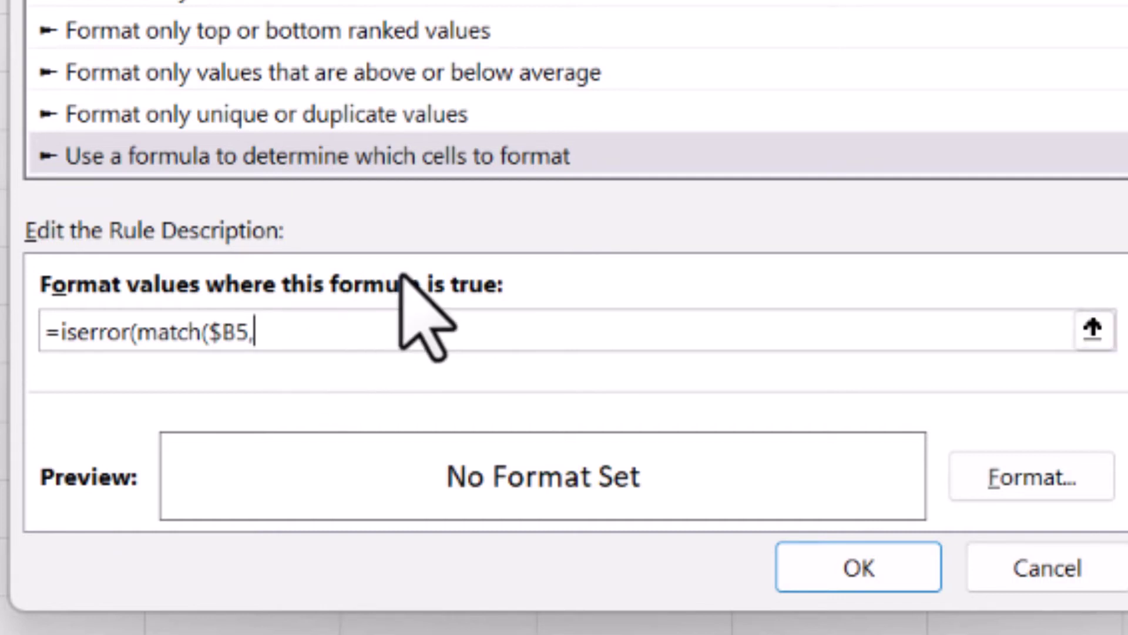
{"action": "type", "text": "indire"}
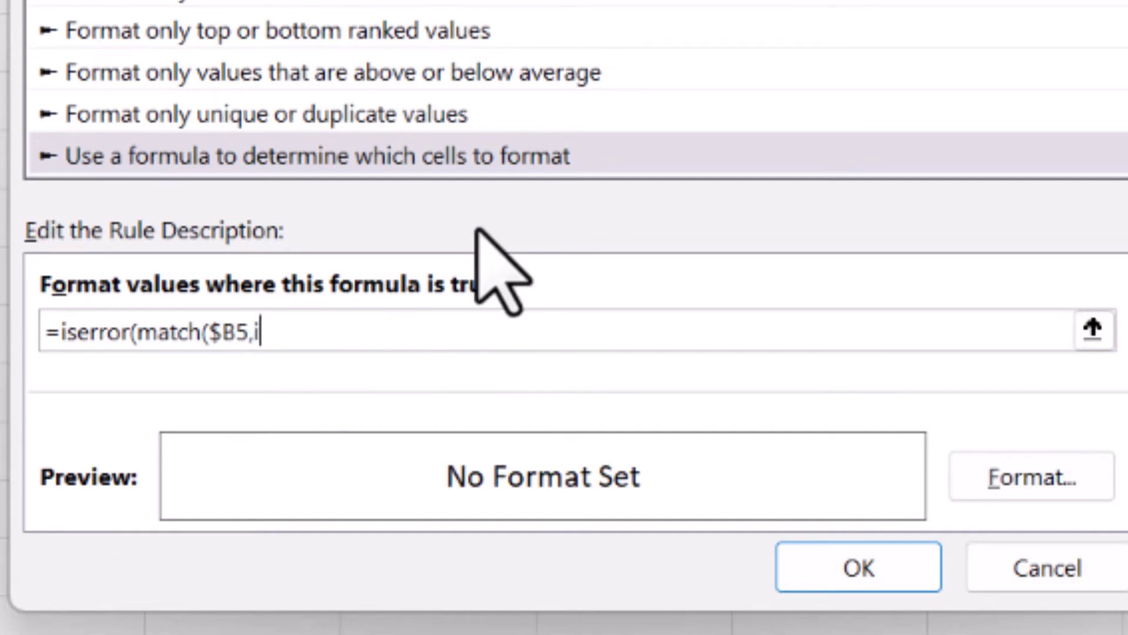
{"action": "type", "text": "(\""}
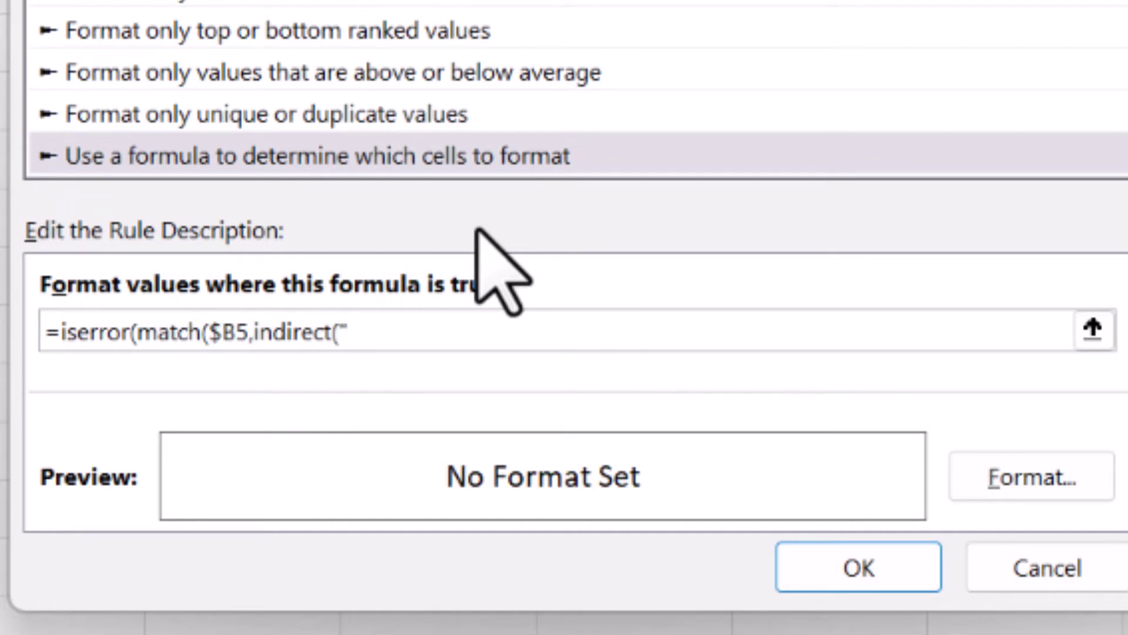
{"action": "type", "text": "List2["}
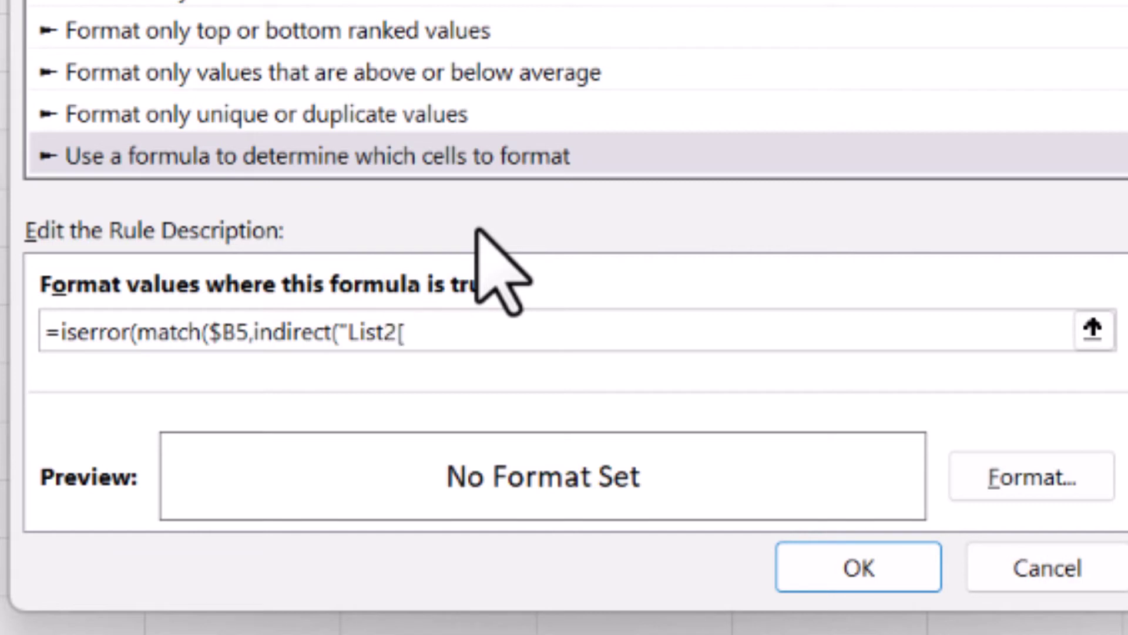
{"action": "type", "text": "List"}
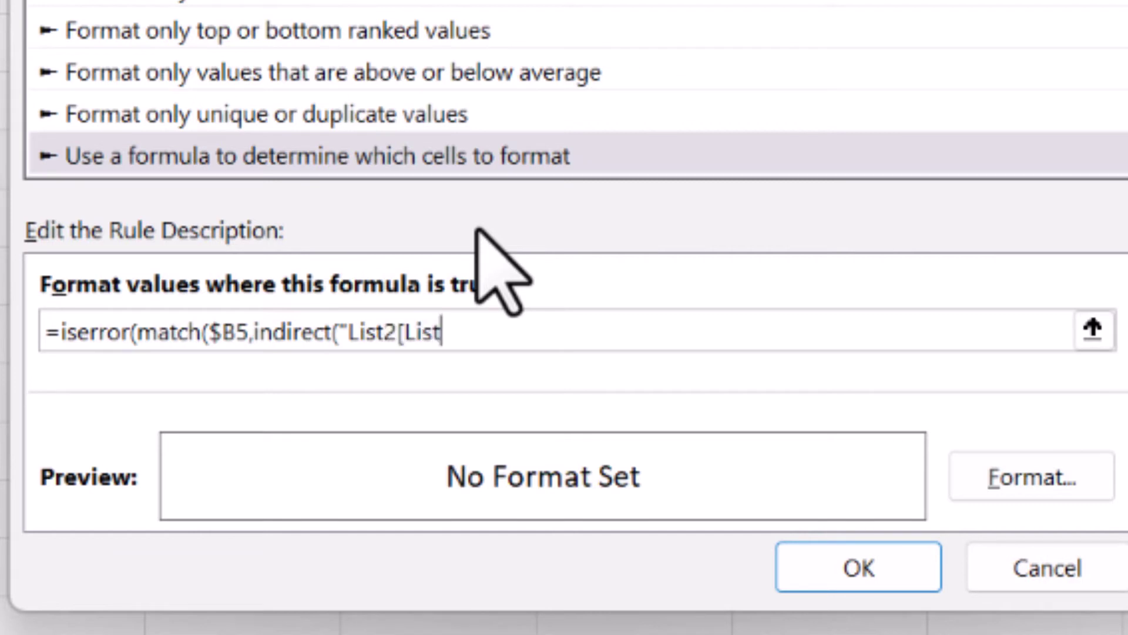
{"action": "type", "text": "2]\"),"}
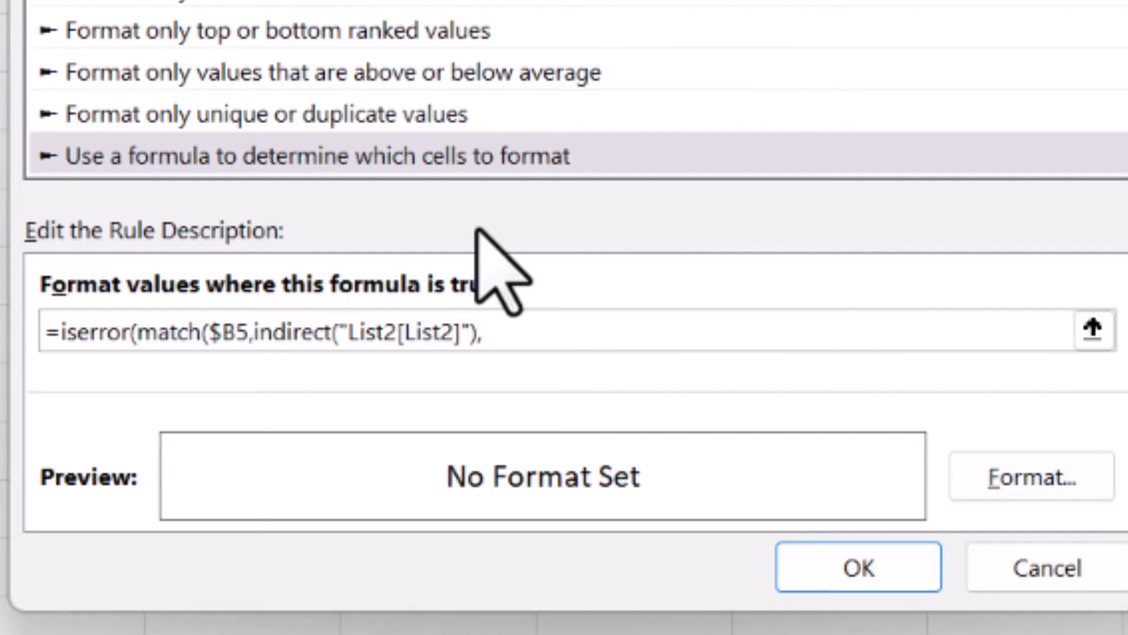
{"action": "type", "text": "0)"}
{"action": "key", "text": "Tab"}
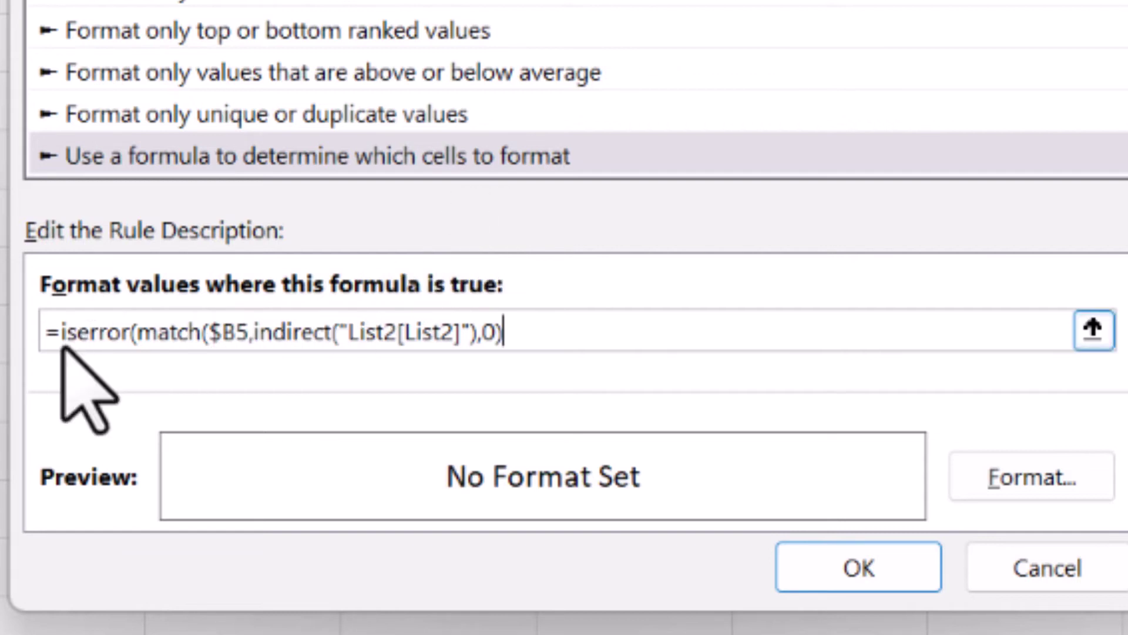
{"action": "key", "text": "shift+Tab"}
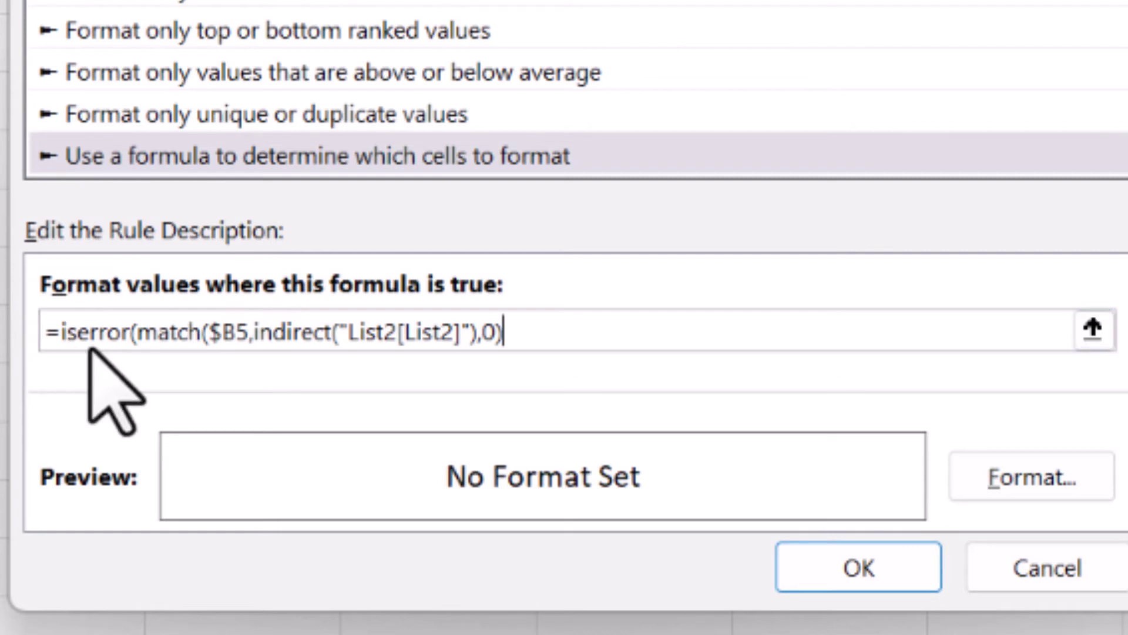
{"action": "key", "text": "Tab"}
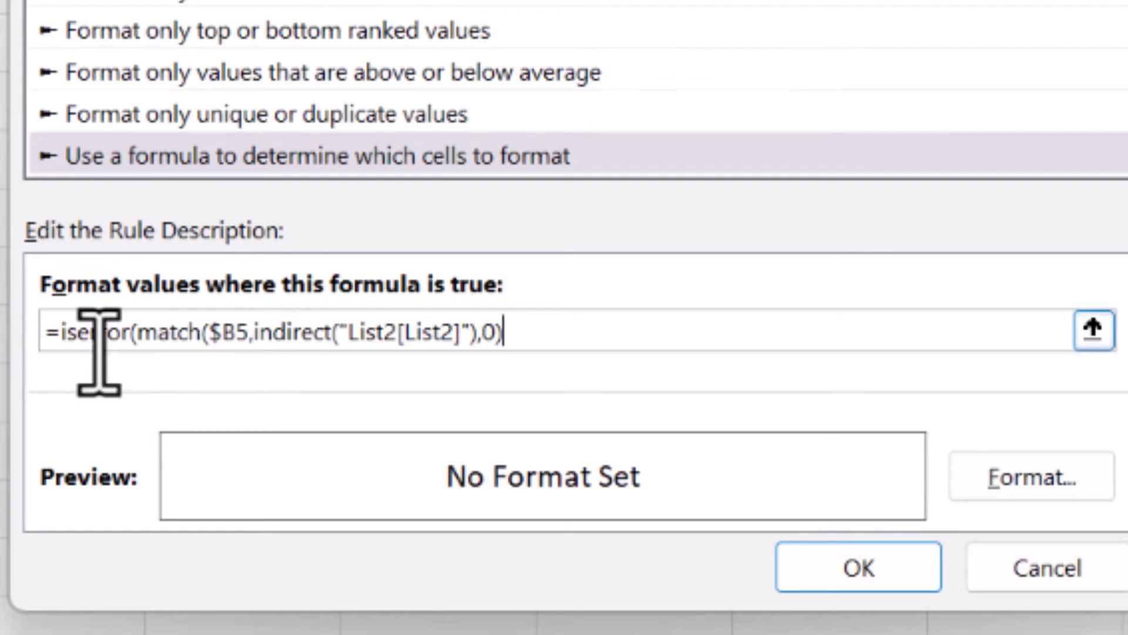
{"action": "key", "text": "shift+Tab"}
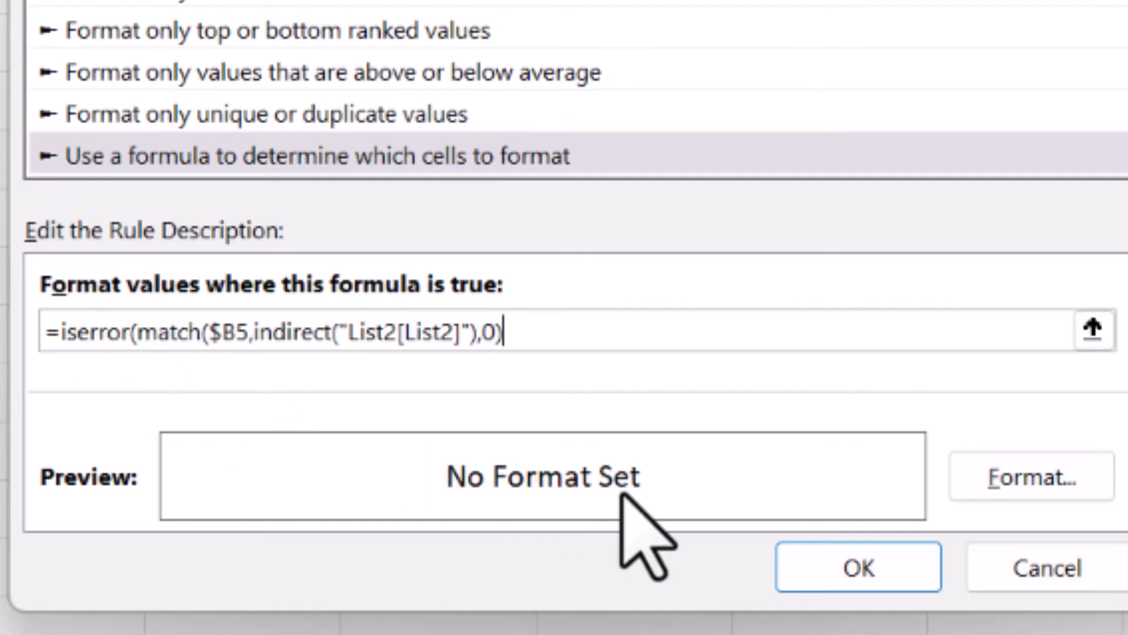
Step: Give the List1 rule a light orange background fill and a bold, dark orange font
{"action": "left_click", "coordinate": [1022, 492]}
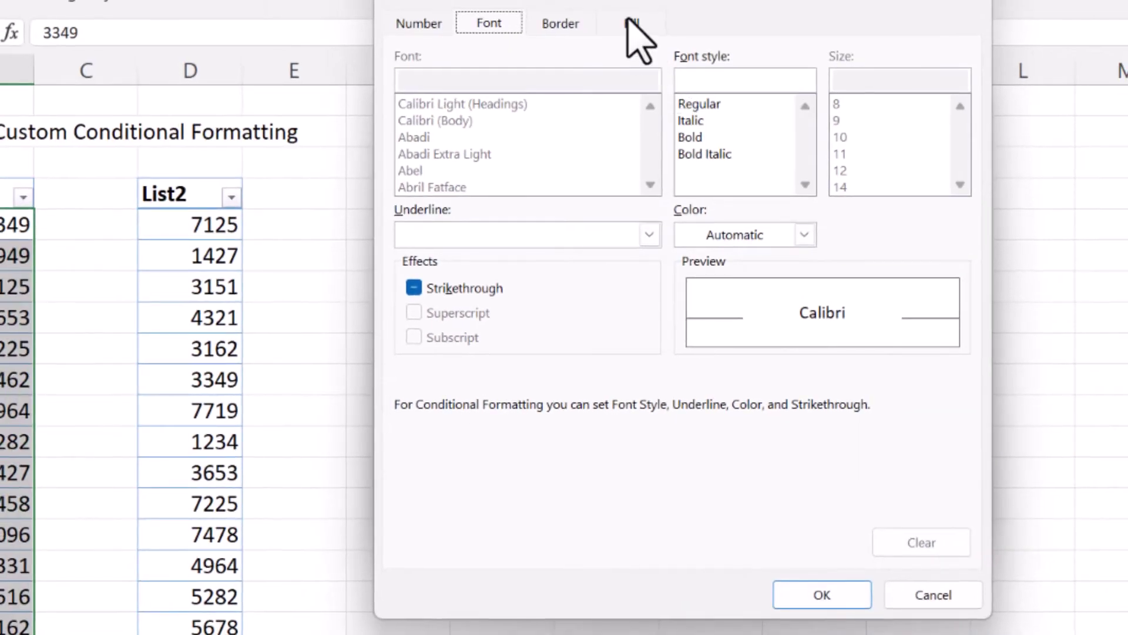
{"action": "left_click", "coordinate": [632, 24]}
{"action": "left_click", "coordinate": [524, 136]}
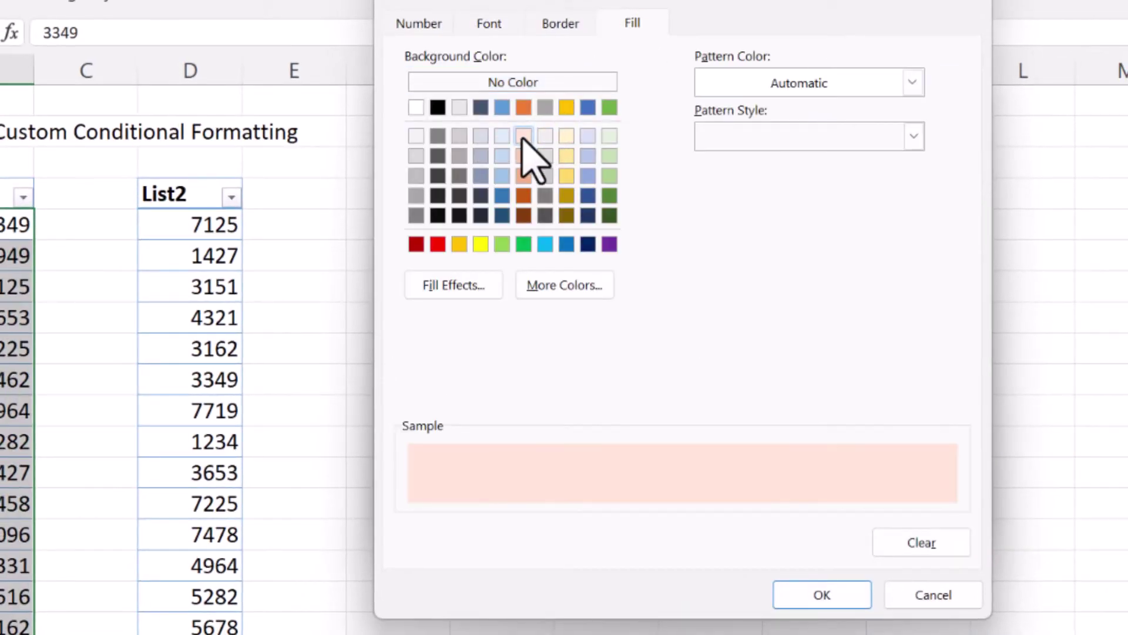
{"action": "left_click", "coordinate": [490, 24]}
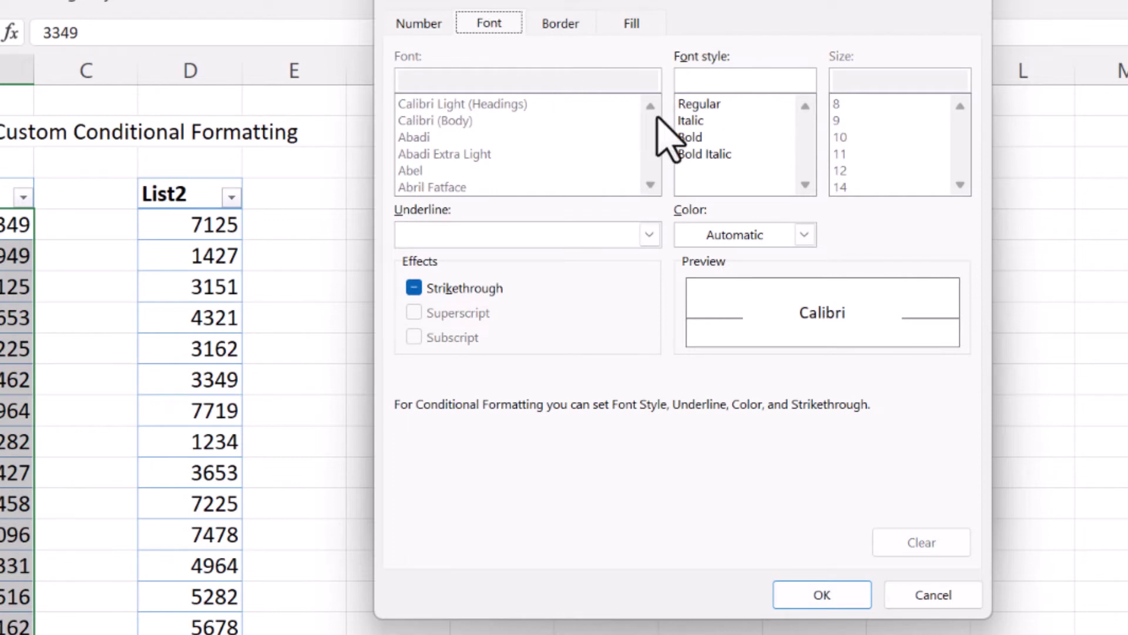
{"action": "left_click", "coordinate": [692, 138]}
{"action": "left_click", "coordinate": [735, 234]}
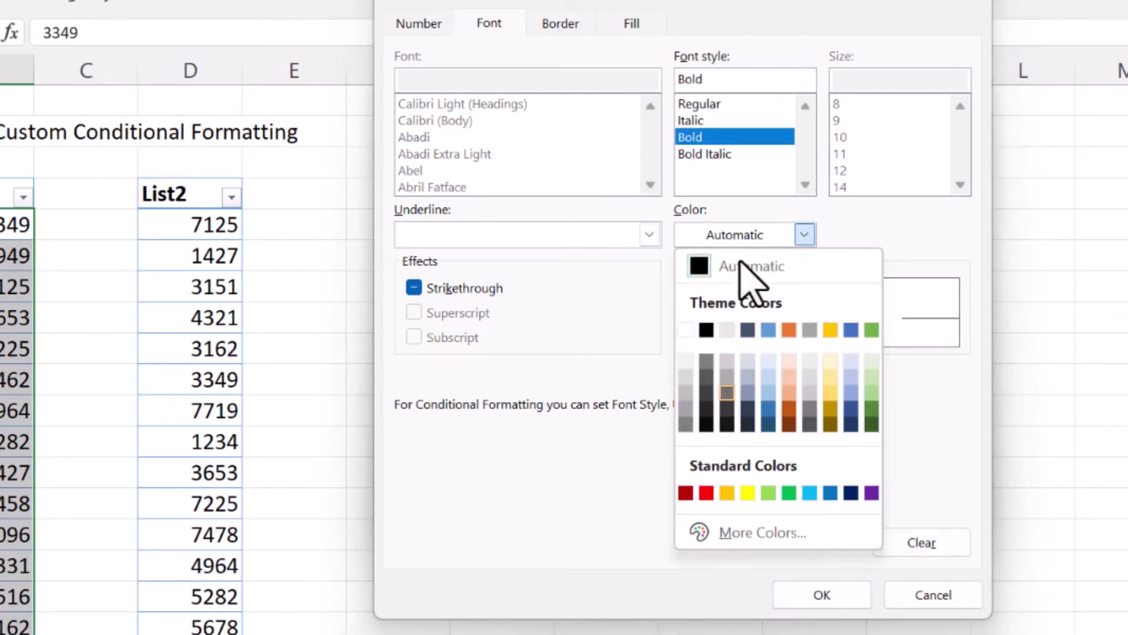
{"action": "left_click", "coordinate": [790, 407]}
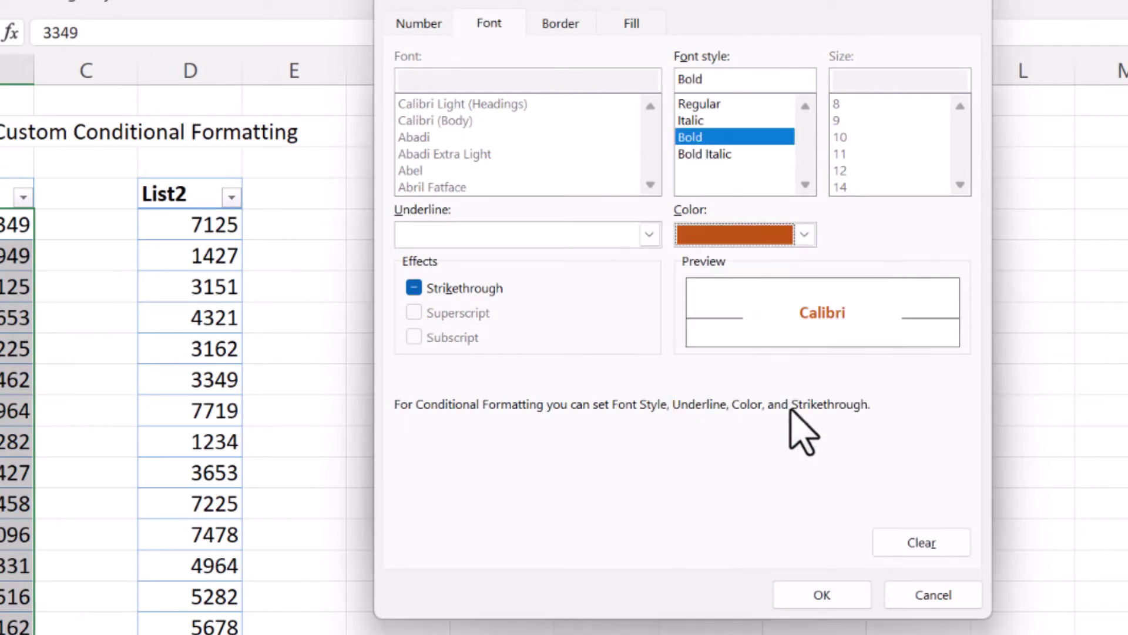
{"action": "left_click", "coordinate": [812, 594]}
Step: Add the missing closing parenthesis so the rule formula ends in ,0)), and apply the rule to the List1 values
{"action": "left_click", "coordinate": [811, 513]}
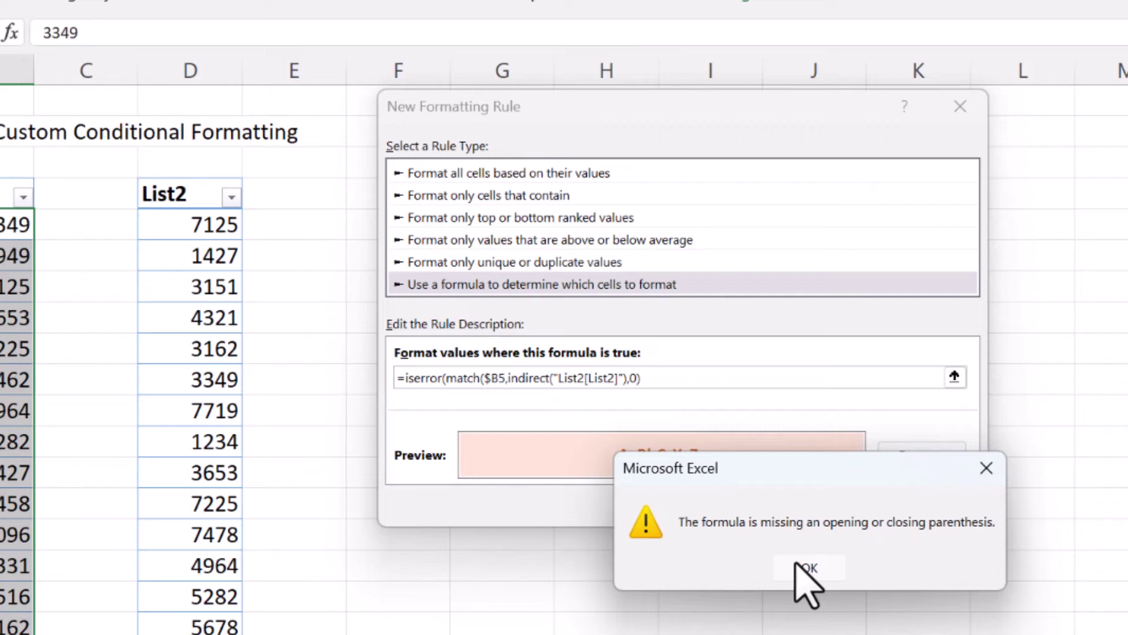
{"action": "left_click", "coordinate": [806, 568]}
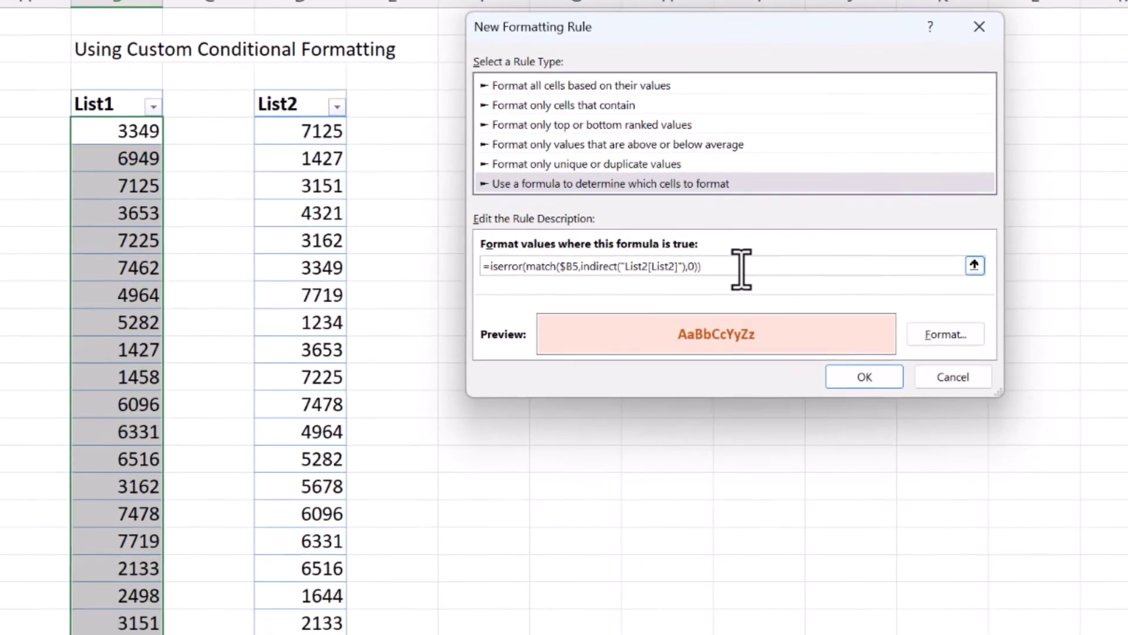
{"action": "key", "text": "Return"}
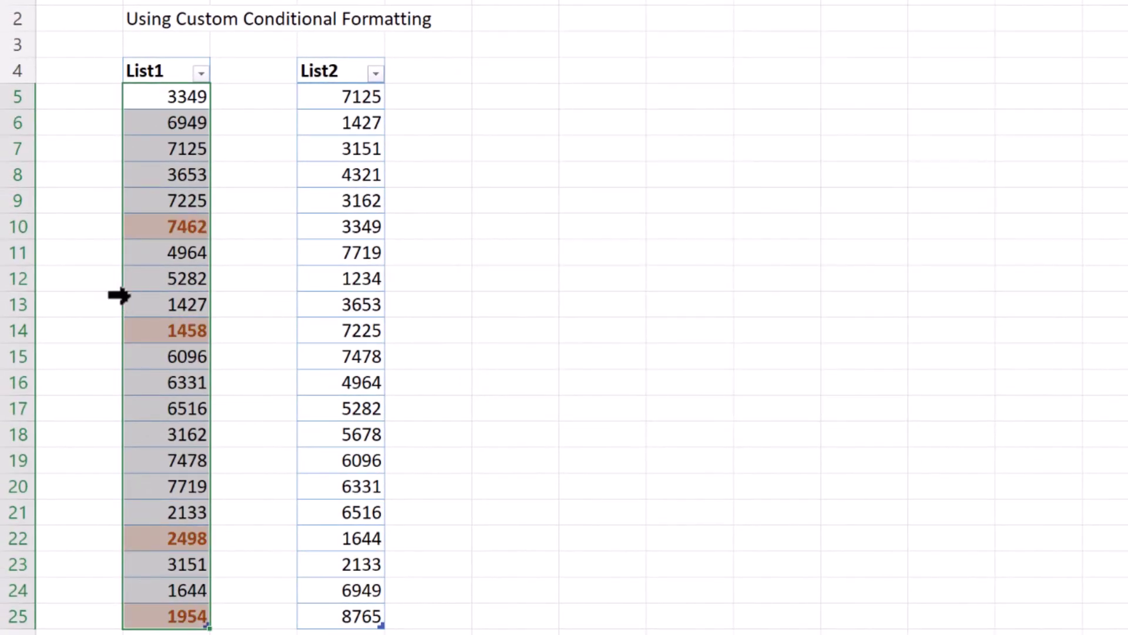
{"action": "left_click", "coordinate": [151, 281]}
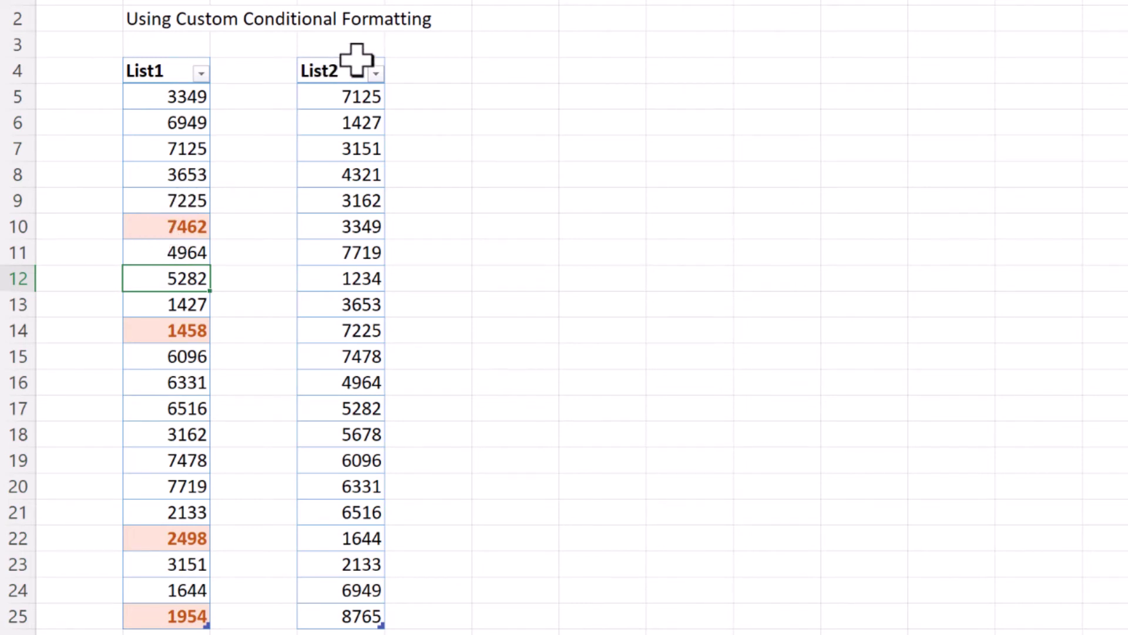
Step: Create a new conditional formatting rule for the List2 values that uses a formula to determine which cells to format
{"action": "left_click", "coordinate": [358, 211]}
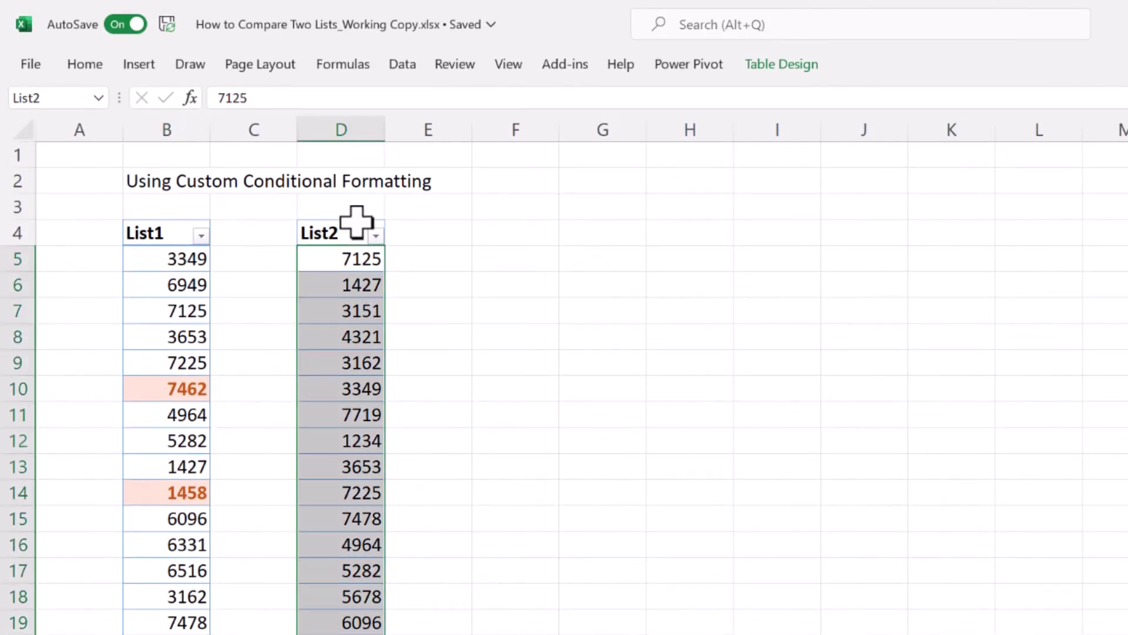
{"action": "left_click", "coordinate": [86, 69]}
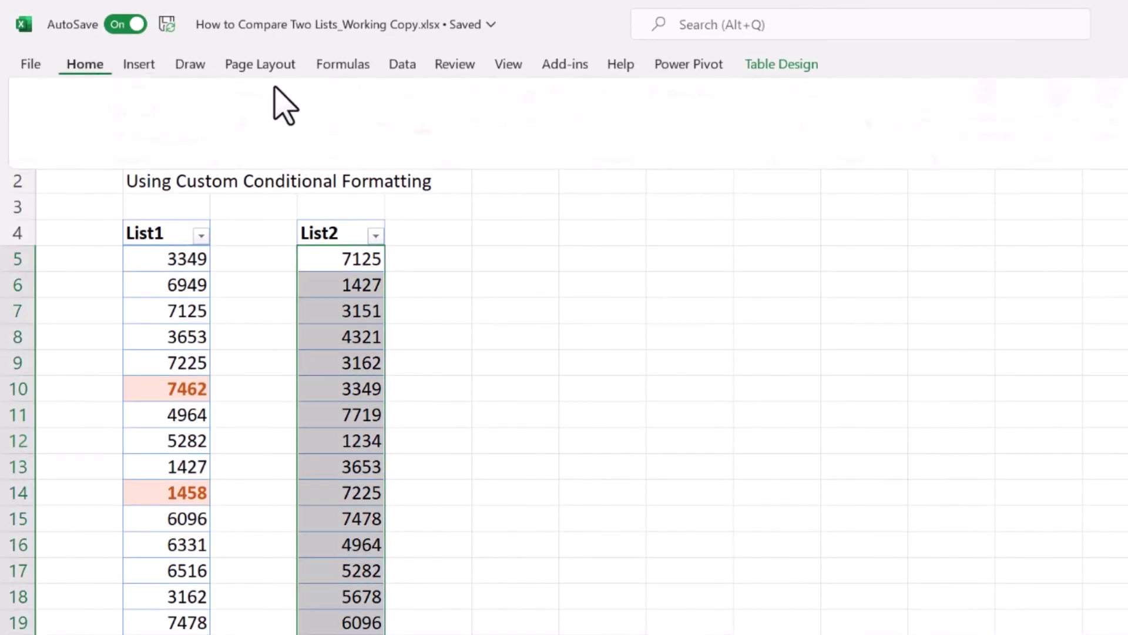
{"action": "left_click", "coordinate": [981, 142]}
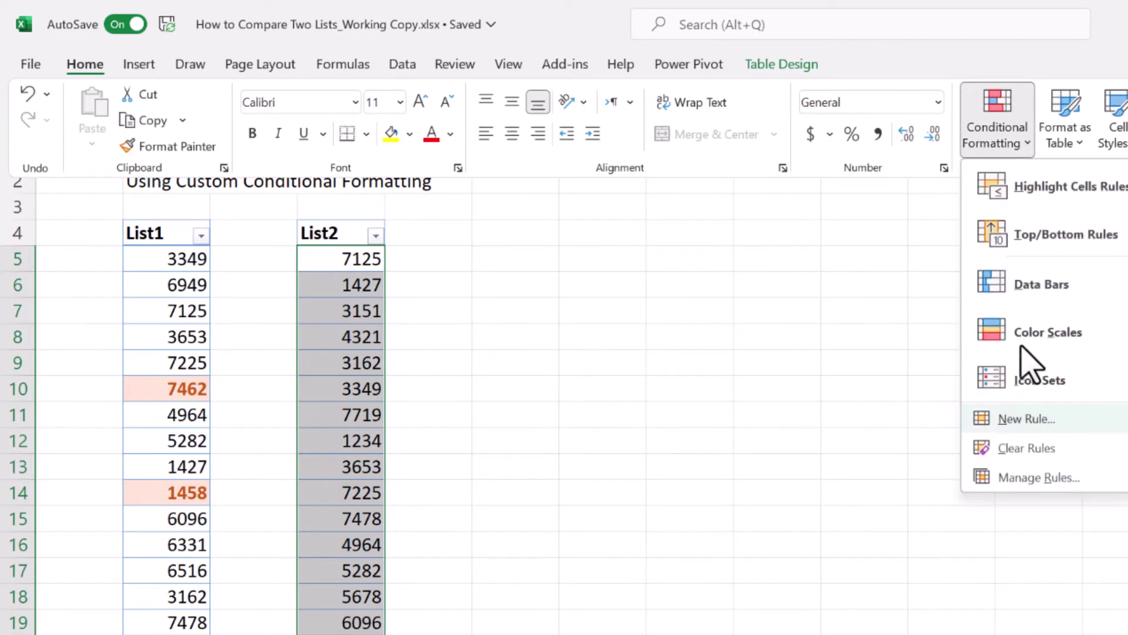
{"action": "left_click", "coordinate": [1035, 419]}
{"action": "left_click", "coordinate": [623, 288]}
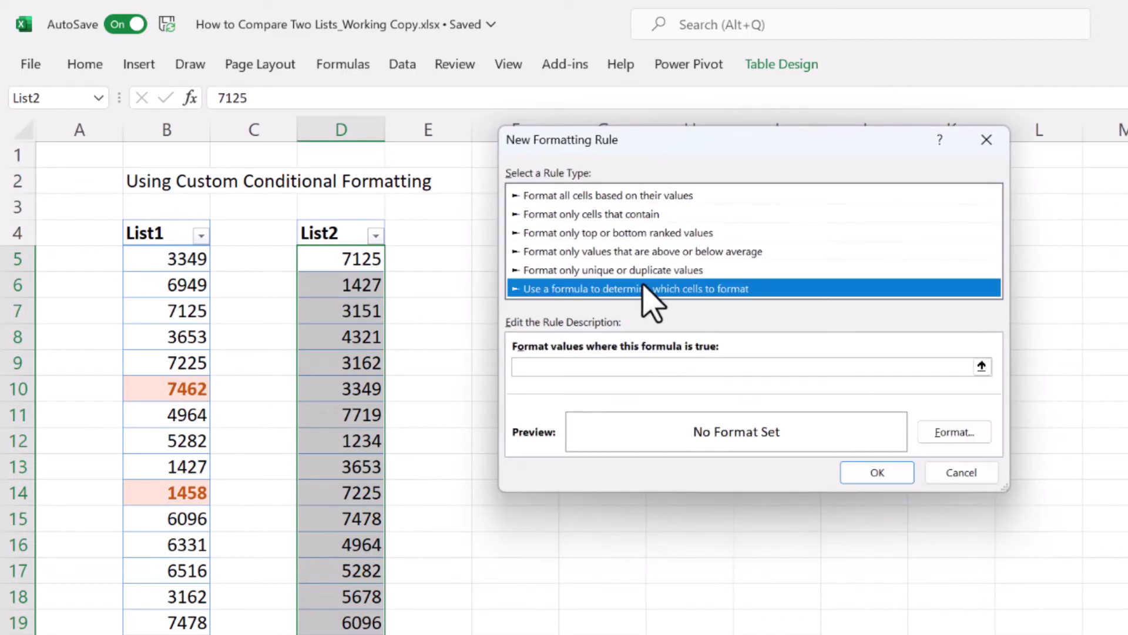
Step: Enter =iserror(match($D5,indirect("List1[List1]"),0)) as the formula of the List2 formatting rule
{"action": "left_click", "coordinate": [629, 366]}
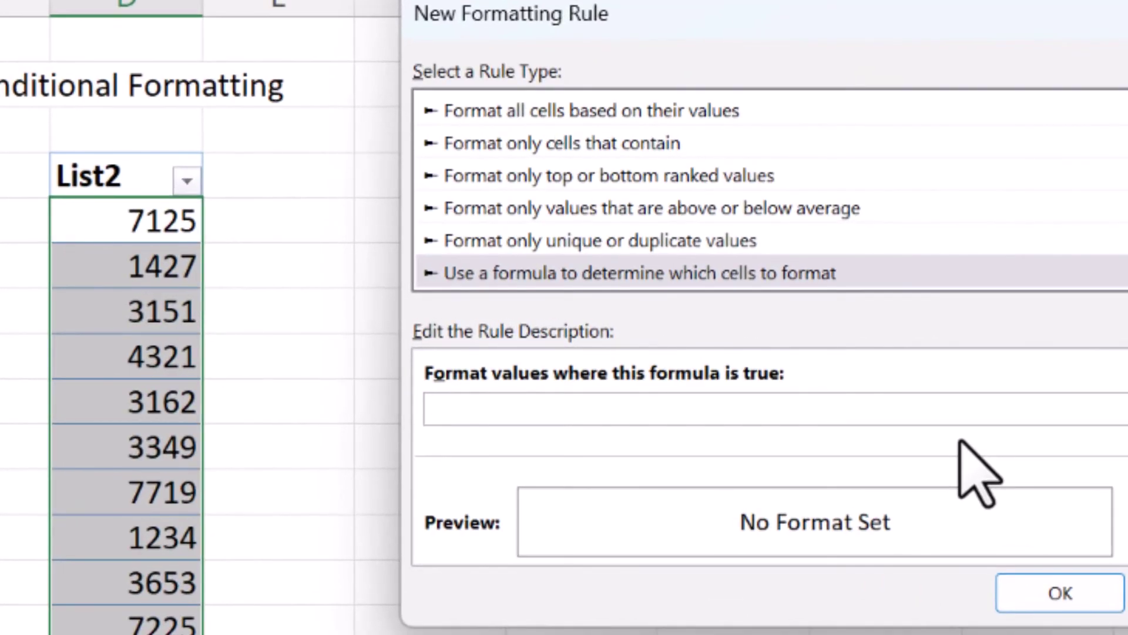
{"action": "type", "text": "=iserror(m"}
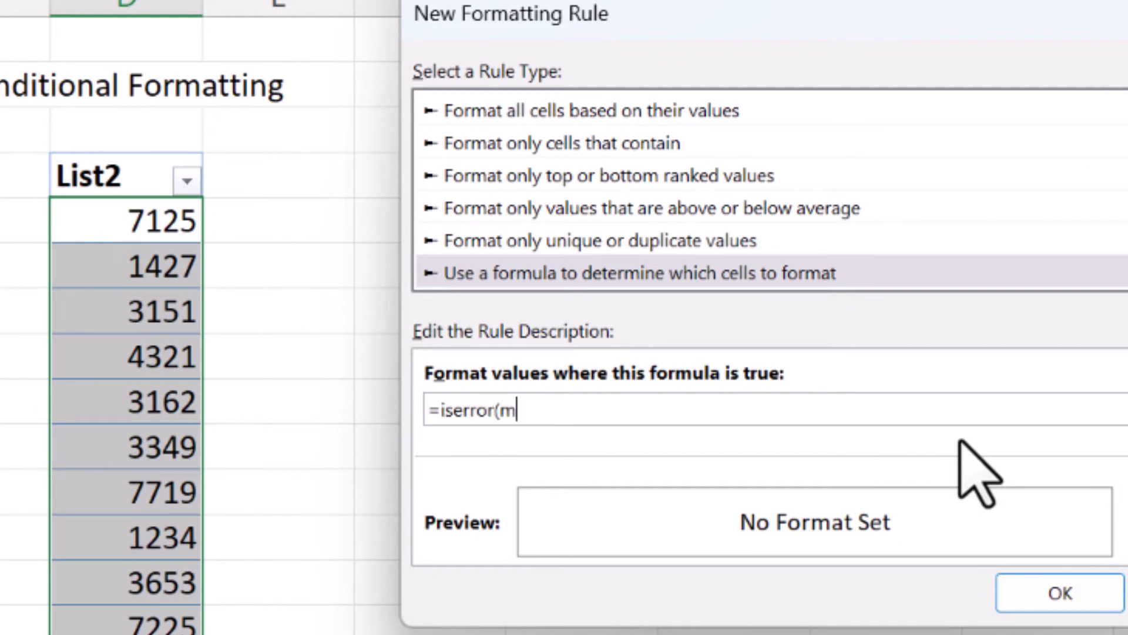
{"action": "type", "text": "atch("}
{"action": "type", "text": "$"}
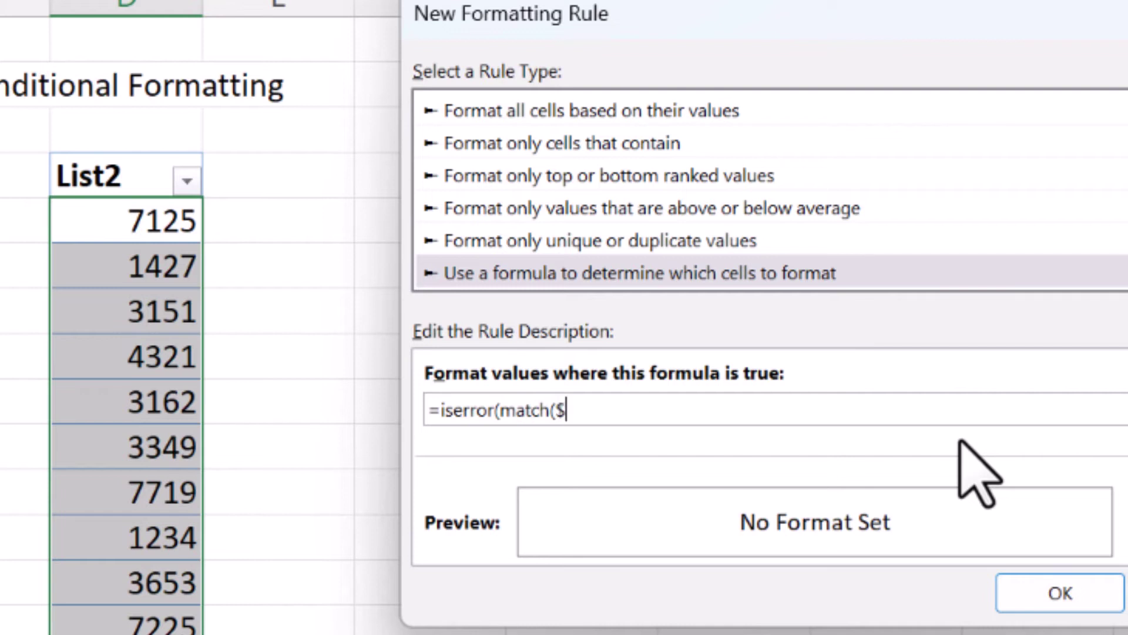
{"action": "type", "text": "D5,indirect(\""}
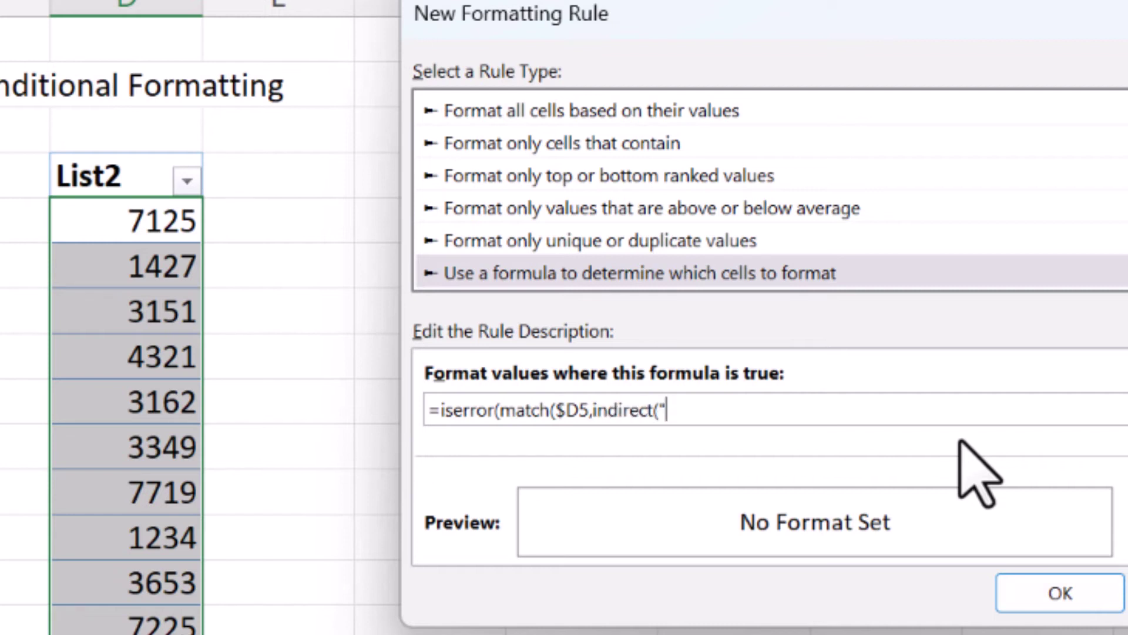
{"action": "type", "text": "List1[List"}
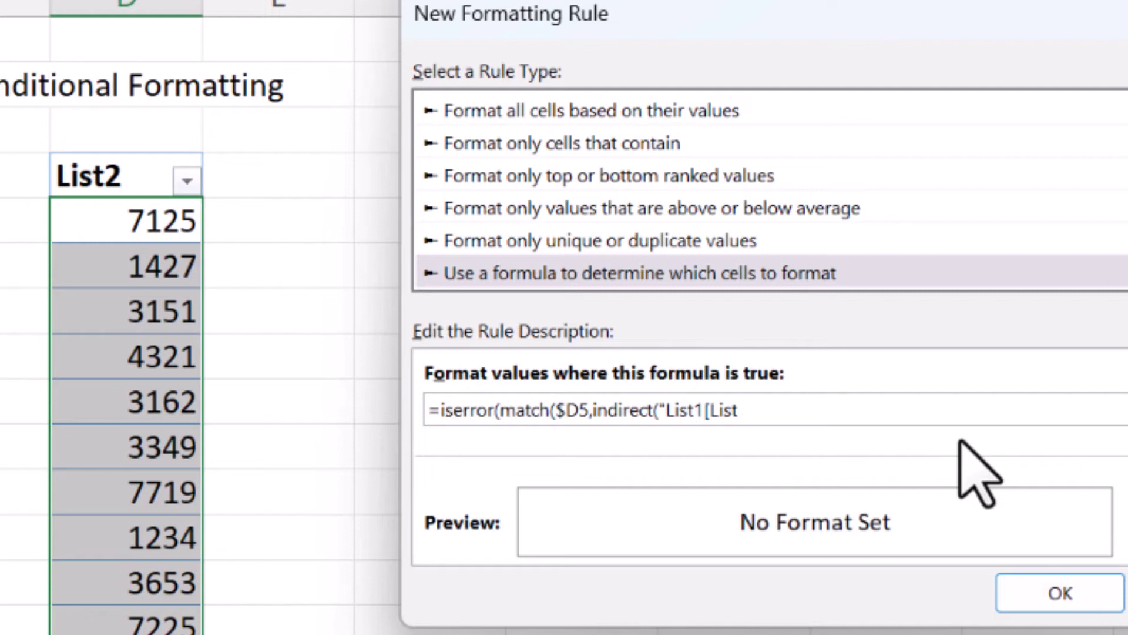
{"action": "type", "text": "1]\"),0))"}
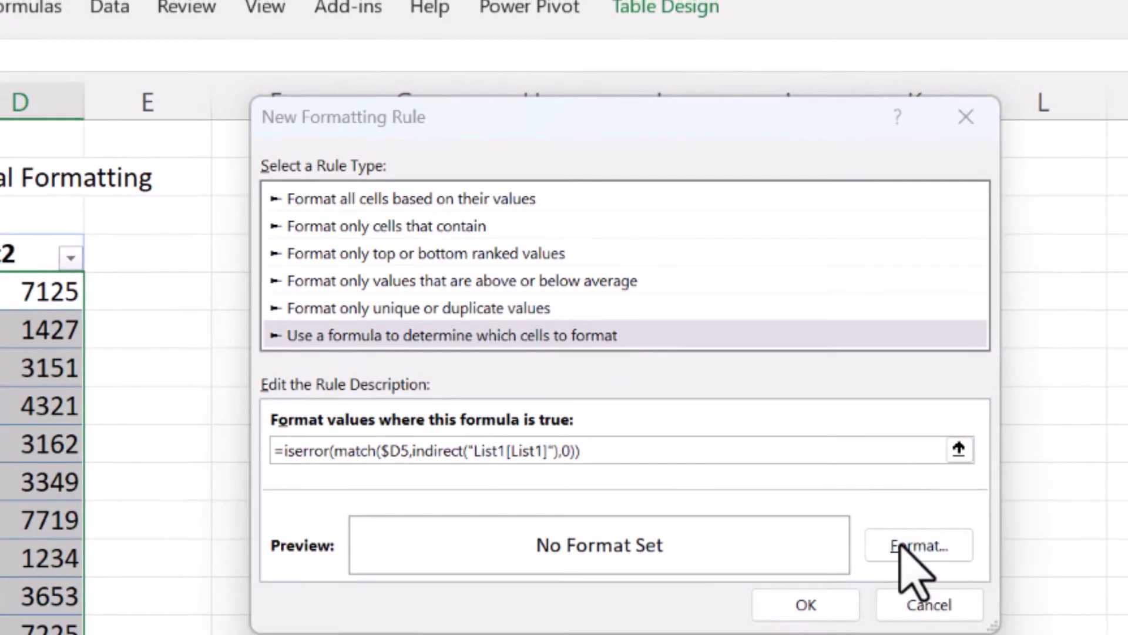
Step: Give the List2 rule a light blue background fill and a bold blue font, and apply it to the List2 values
{"action": "left_click", "coordinate": [899, 544]}
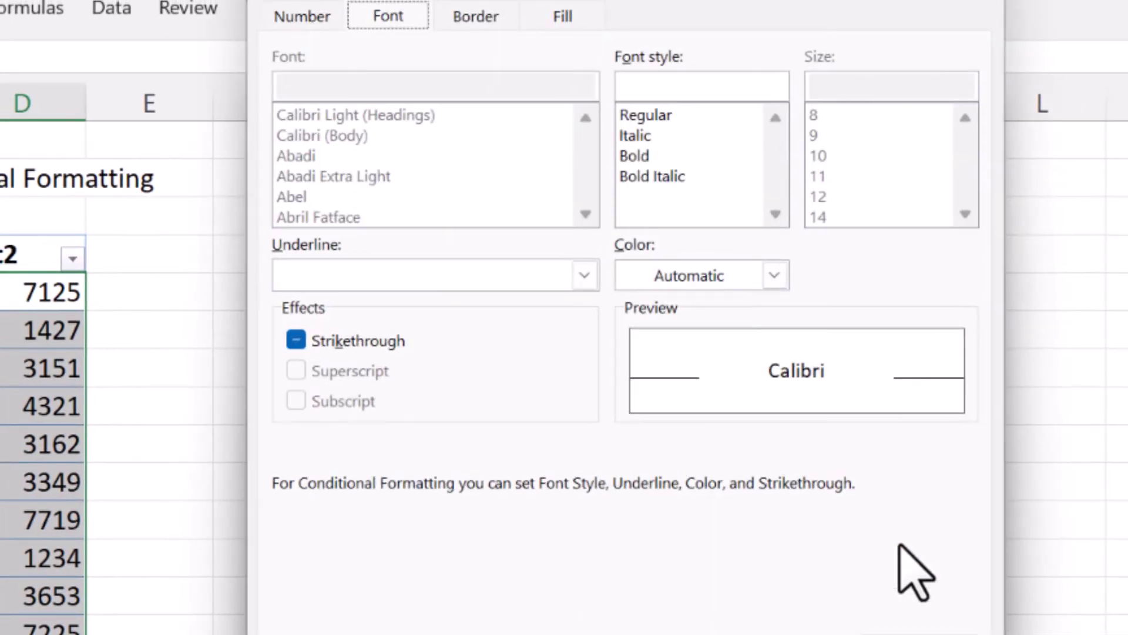
{"action": "left_click", "coordinate": [575, 17]}
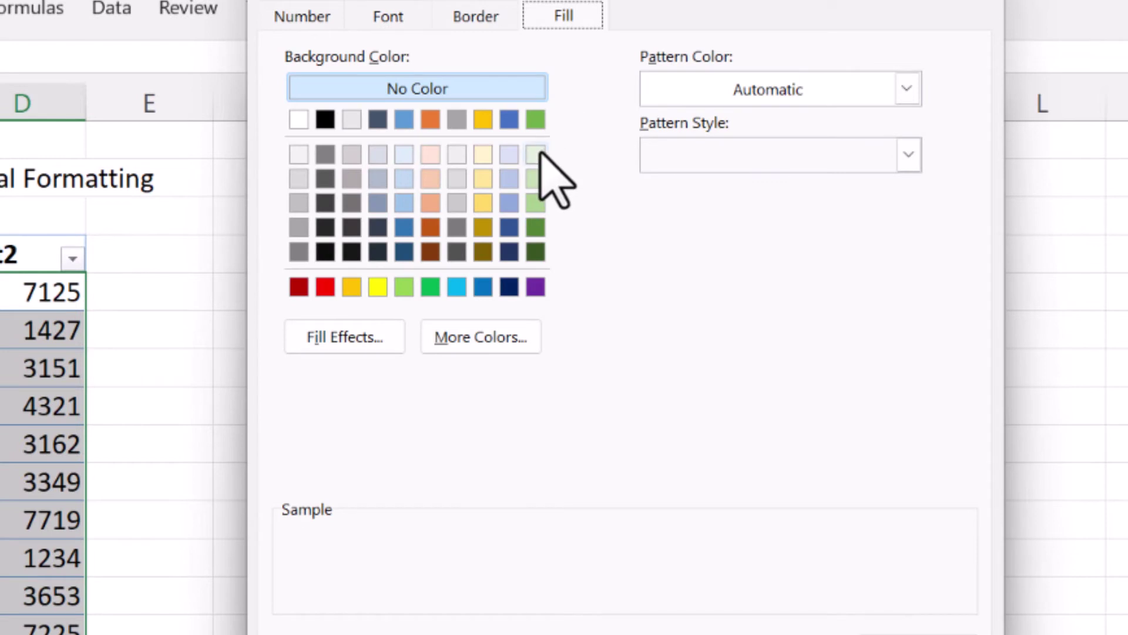
{"action": "left_click", "coordinate": [509, 153]}
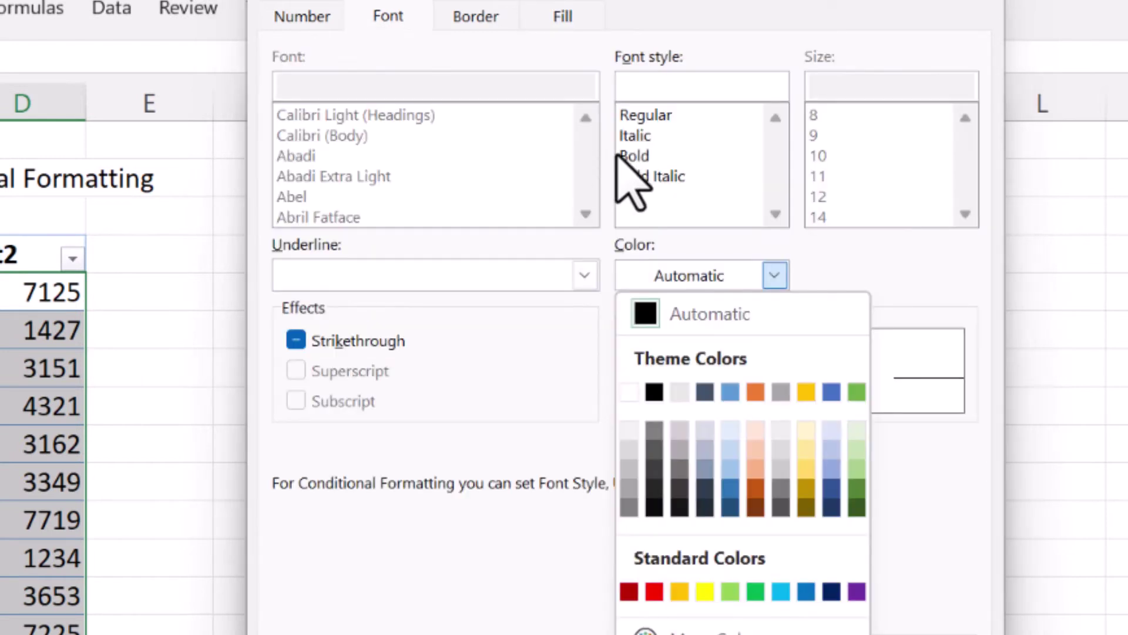
{"action": "left_click", "coordinate": [657, 155]}
{"action": "left_click", "coordinate": [664, 155]}
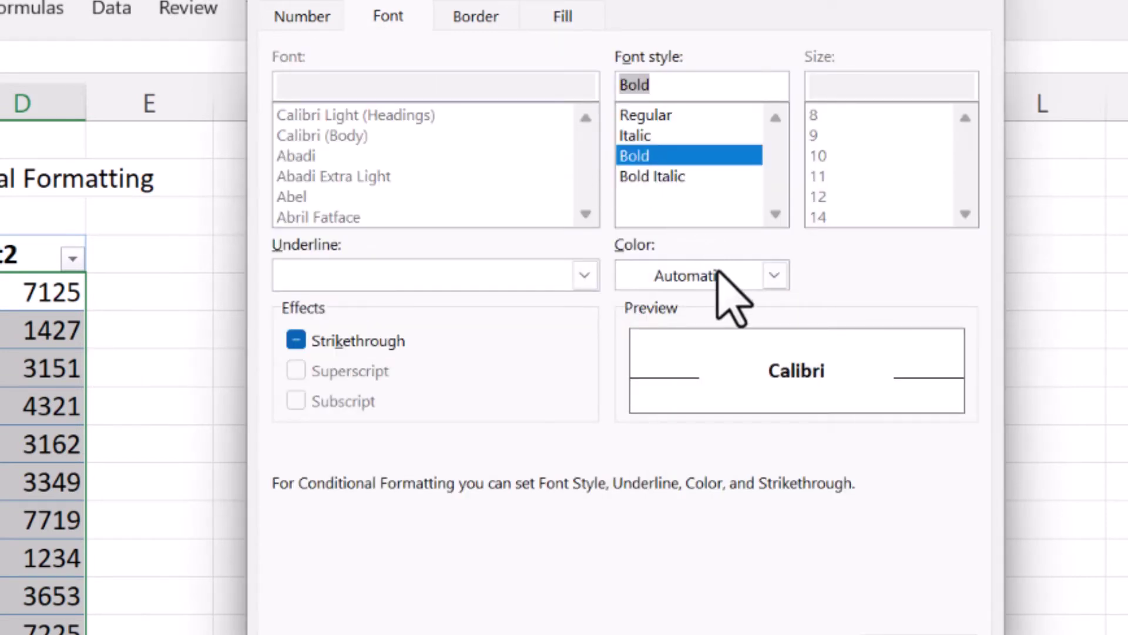
{"action": "left_click", "coordinate": [719, 275]}
{"action": "left_click", "coordinate": [730, 487]}
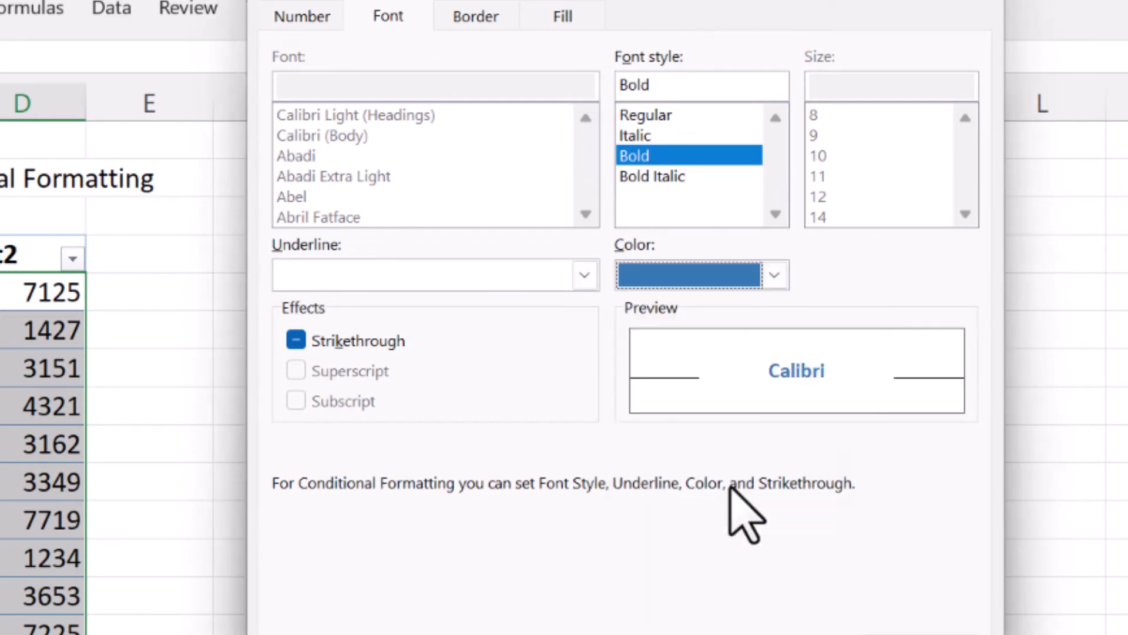
{"action": "key", "text": "Return"}
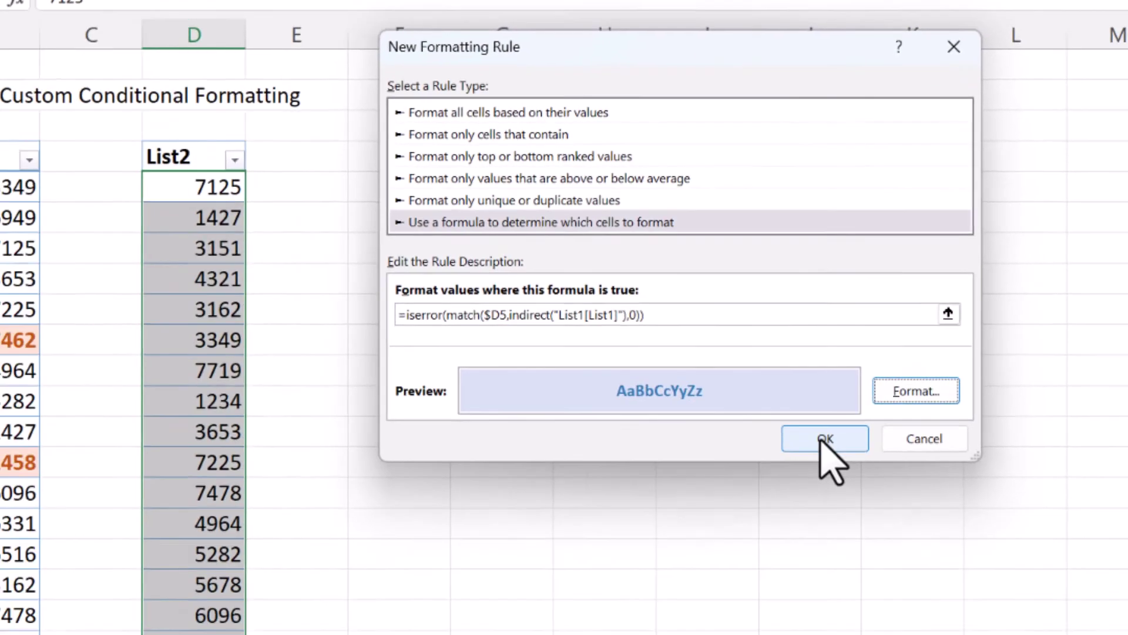
{"action": "left_click", "coordinate": [831, 438]}
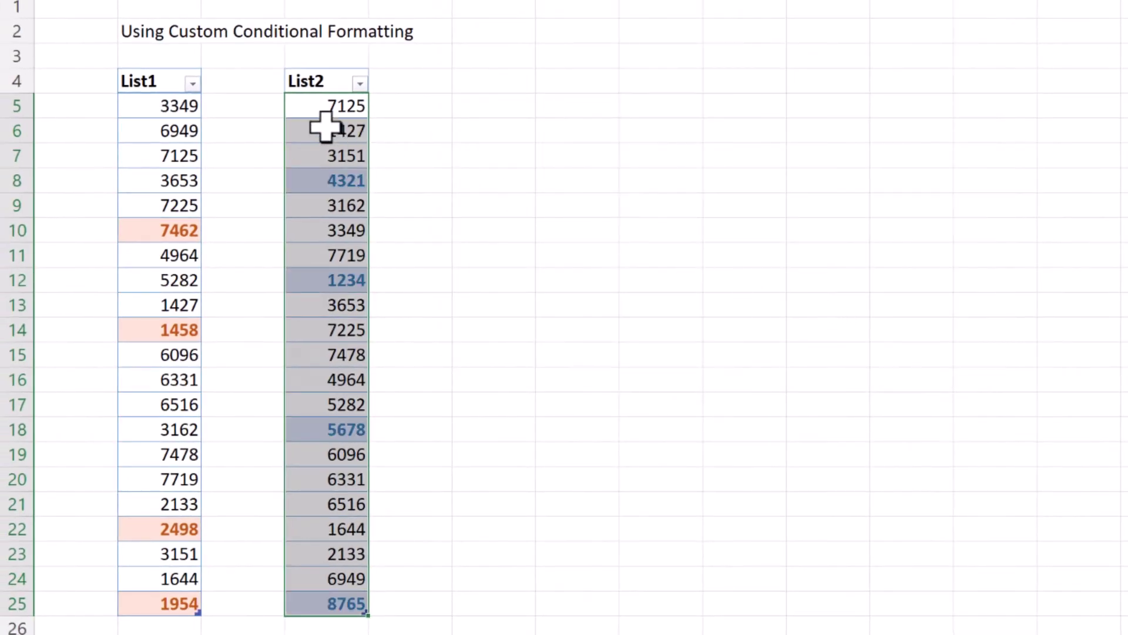
{"action": "left_click", "coordinate": [325, 128]}
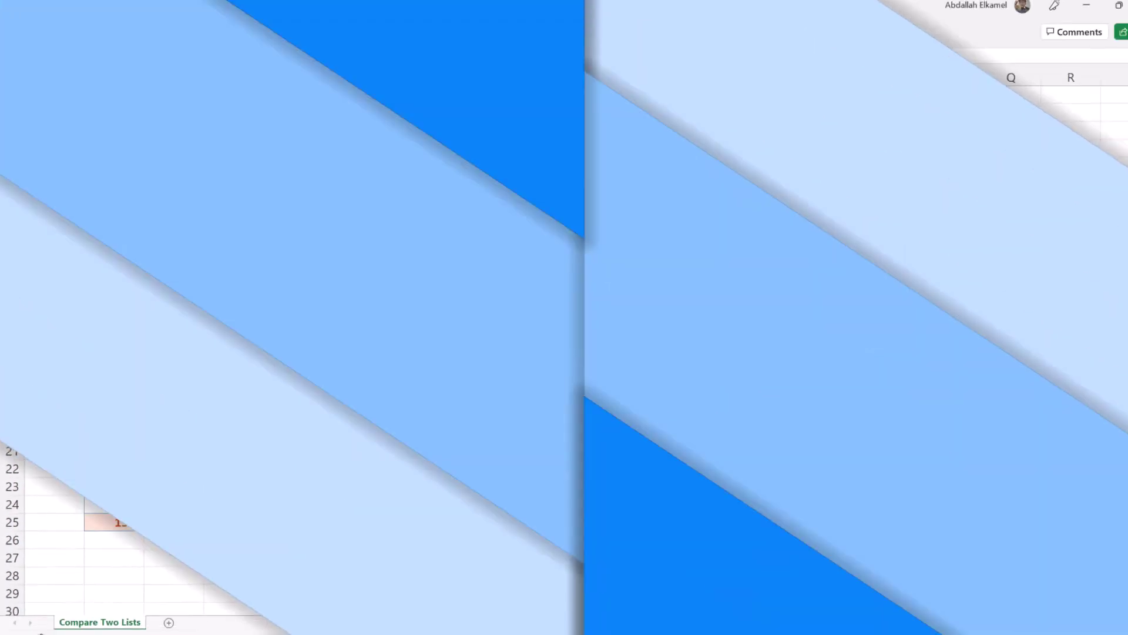
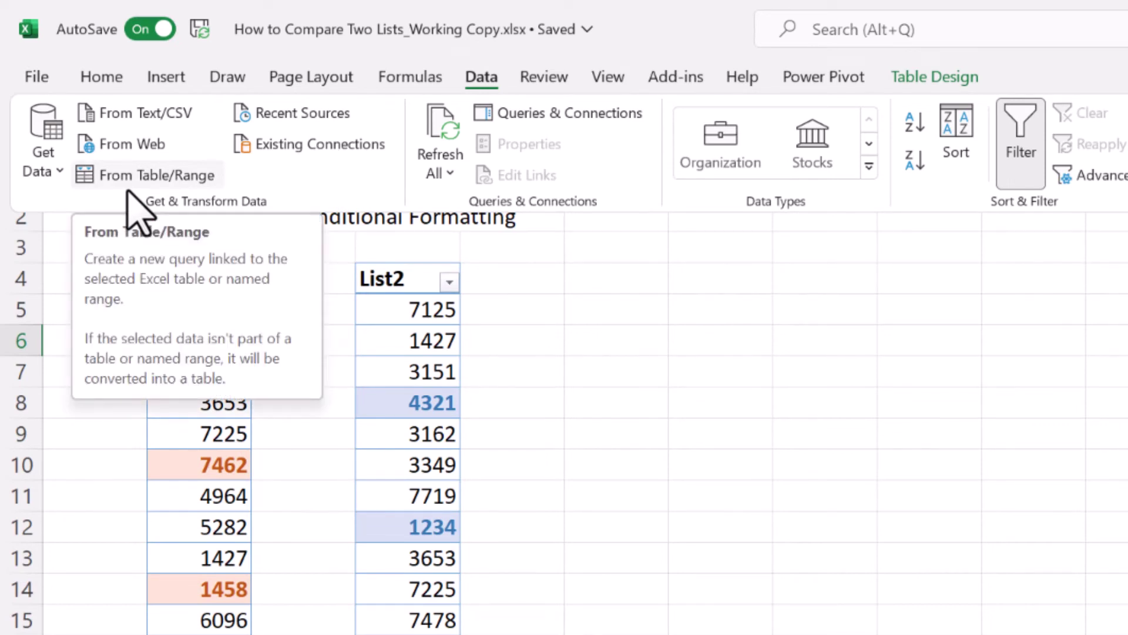
Step: Bring the List1 table into Power Query and load it back to the workbook as Only Create Connection
{"action": "left_click", "coordinate": [150, 174]}
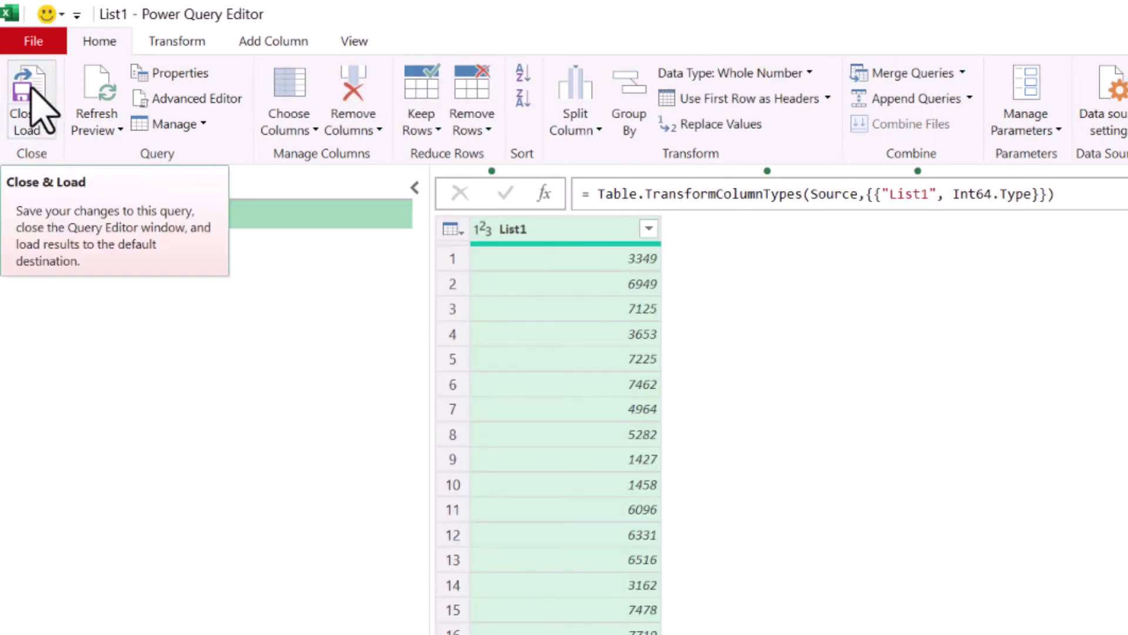
{"action": "left_click", "coordinate": [30, 88]}
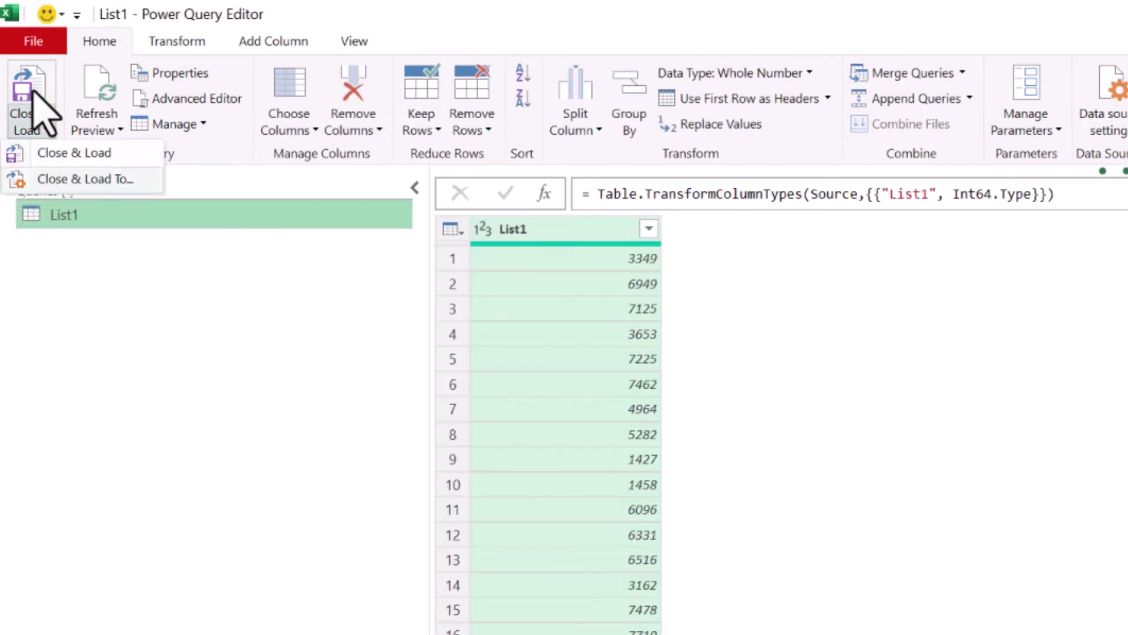
{"action": "left_click", "coordinate": [88, 181]}
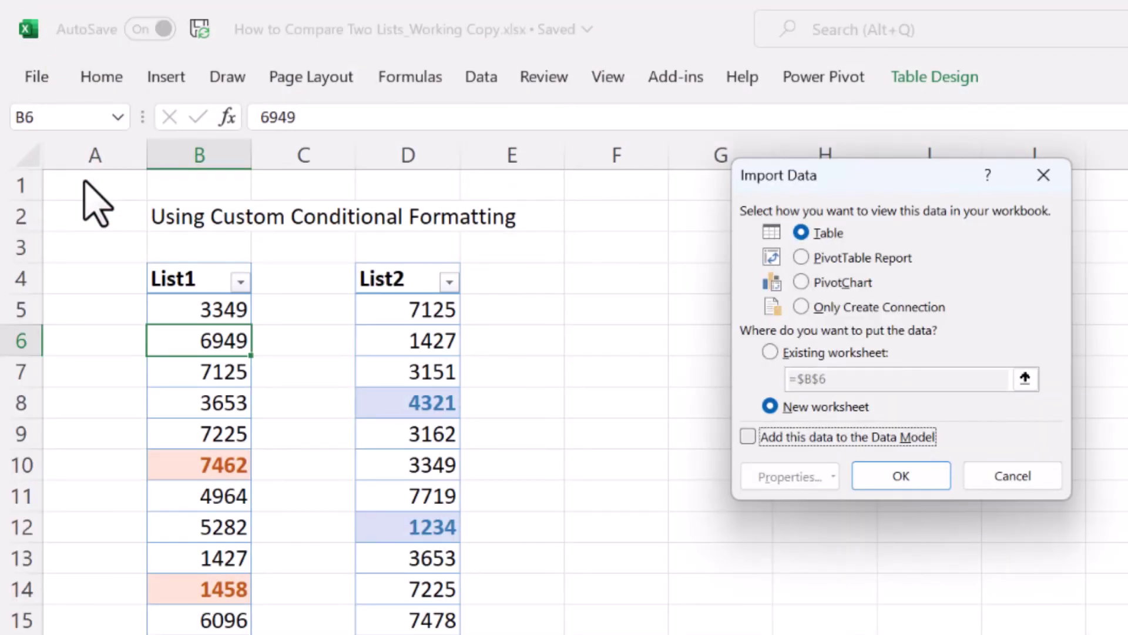
{"action": "left_click", "coordinate": [858, 307]}
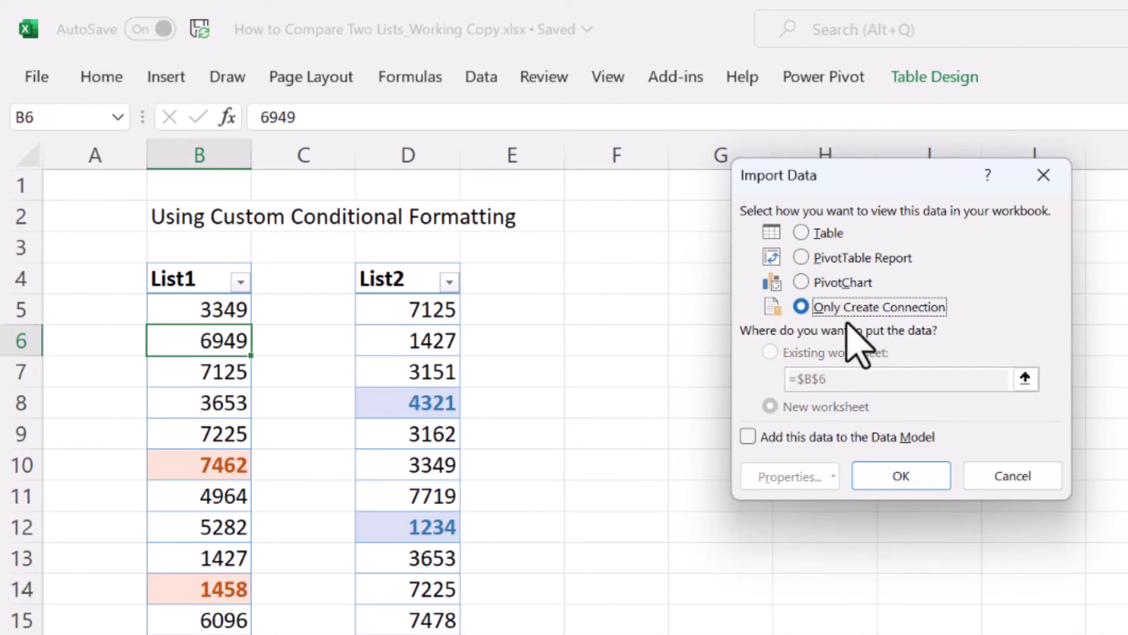
{"action": "left_click", "coordinate": [890, 473]}
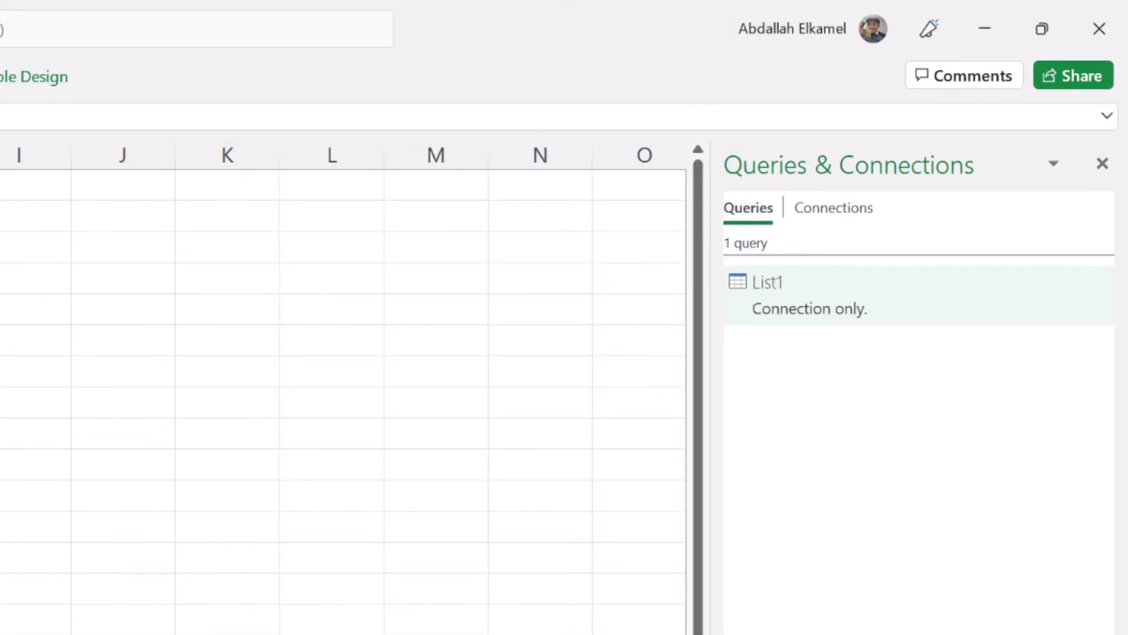
{"action": "mouse_move", "coordinate": [853, 294]}
Step: Bring the List2 table into Power Query and load it back to the workbook as Only Create Connection
{"action": "left_click", "coordinate": [482, 77]}
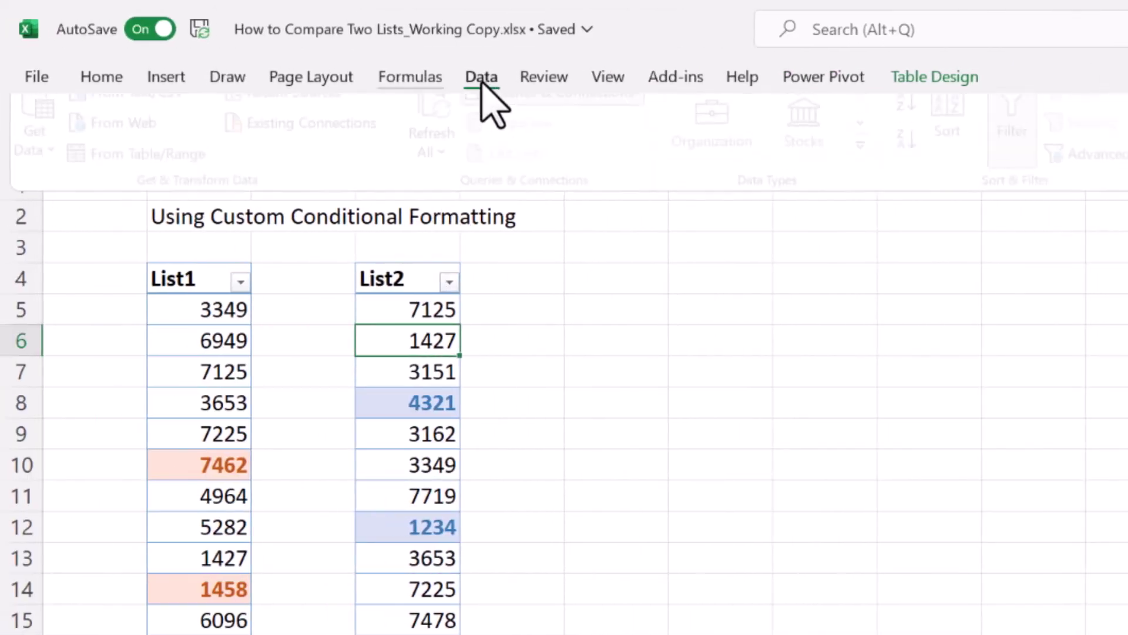
{"action": "left_click", "coordinate": [100, 174]}
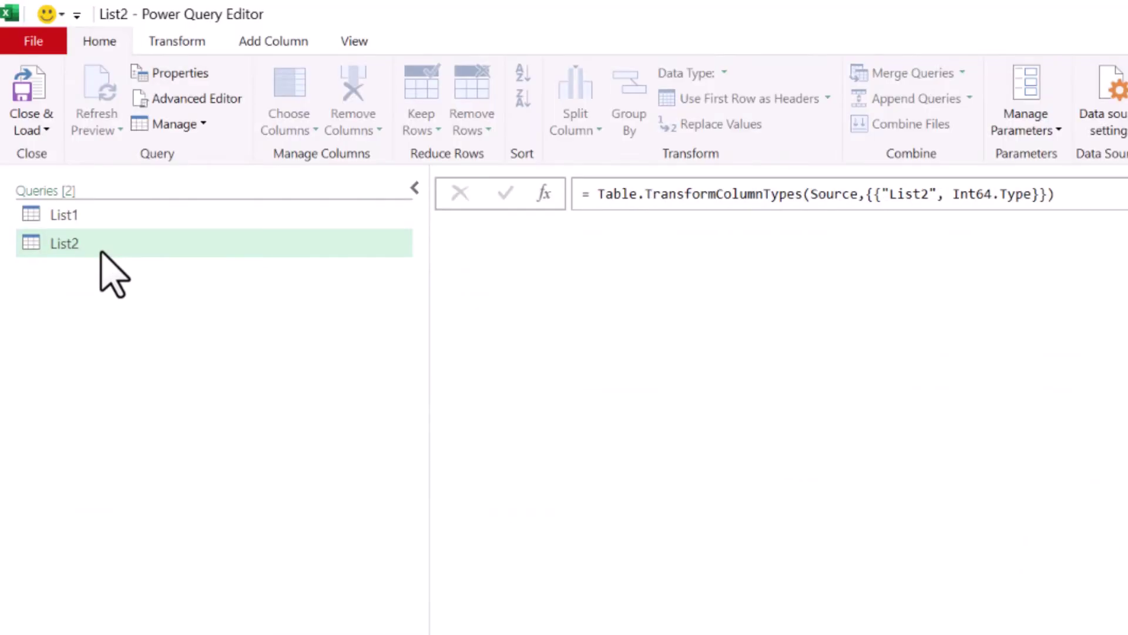
{"action": "left_click", "coordinate": [18, 126]}
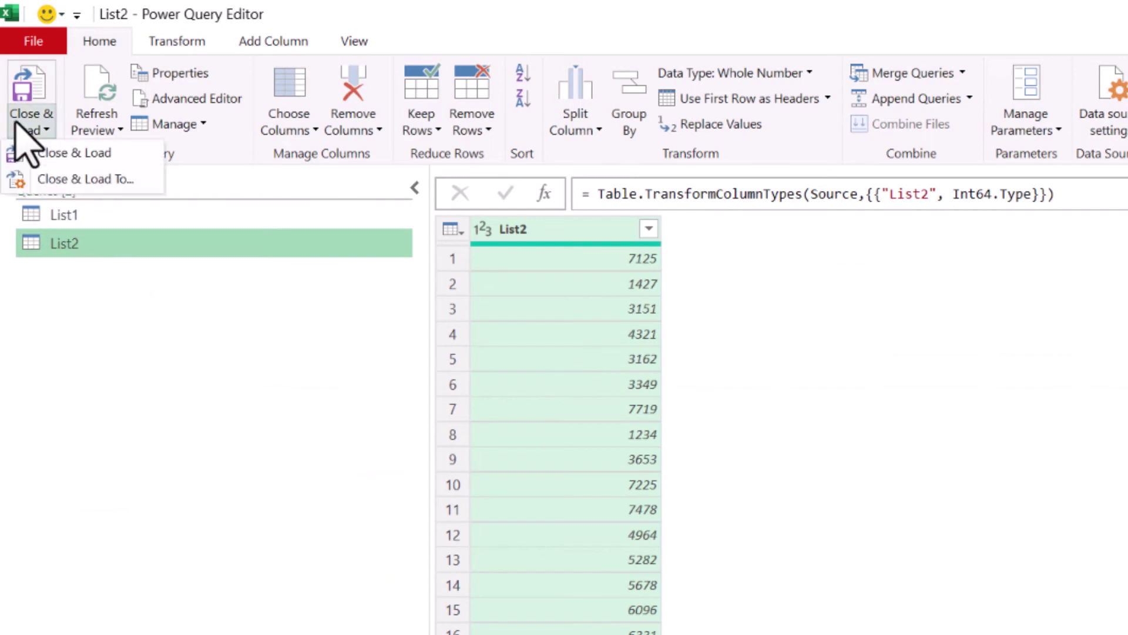
{"action": "left_click", "coordinate": [99, 179]}
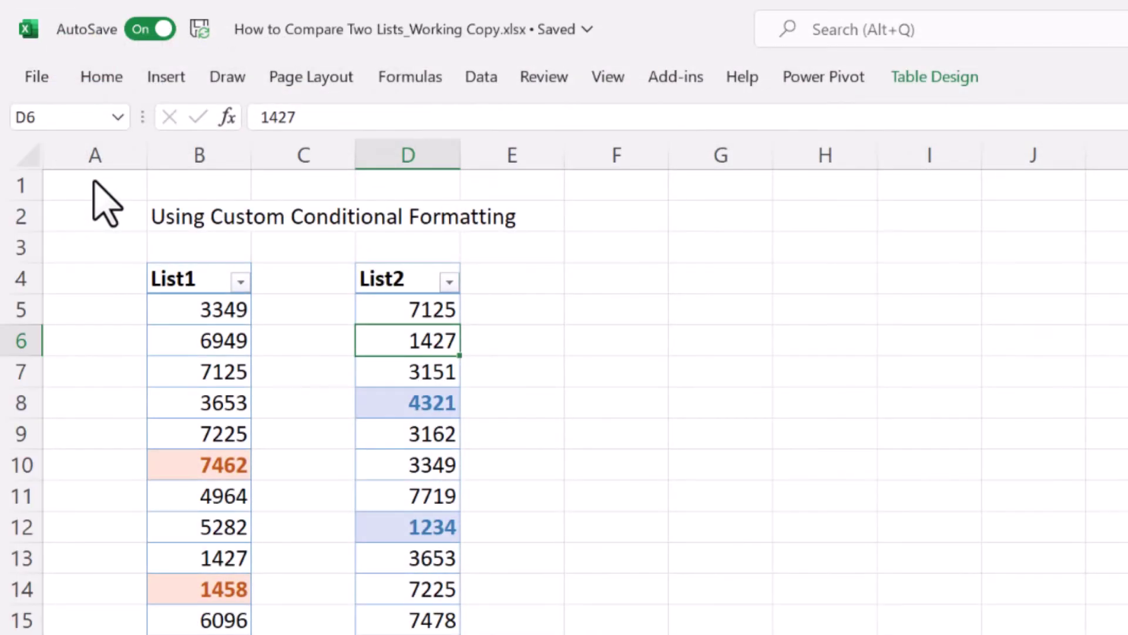
{"action": "left_click", "coordinate": [832, 308]}
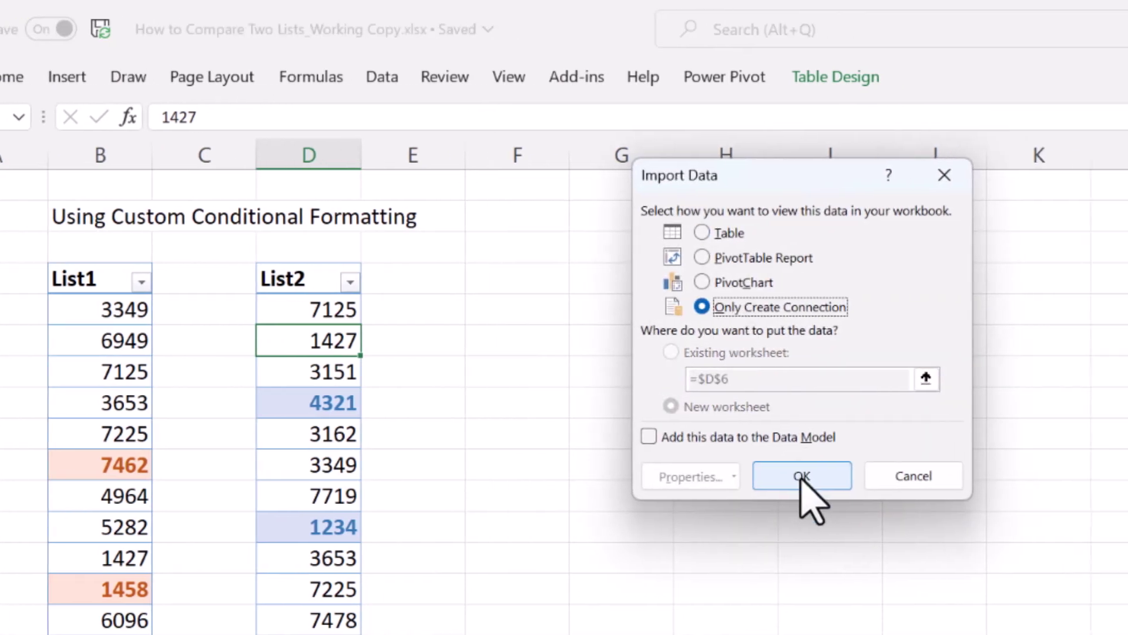
{"action": "left_click", "coordinate": [901, 476]}
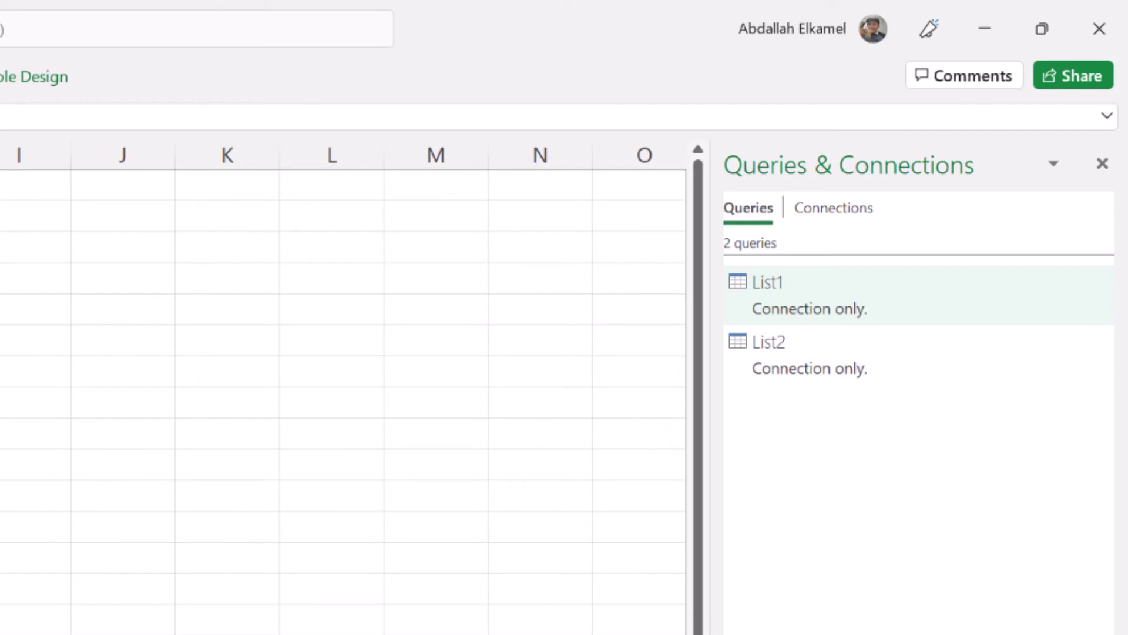
Step: Launch the Power Query Editor for the workbook's existing queries
{"action": "left_click", "coordinate": [482, 77]}
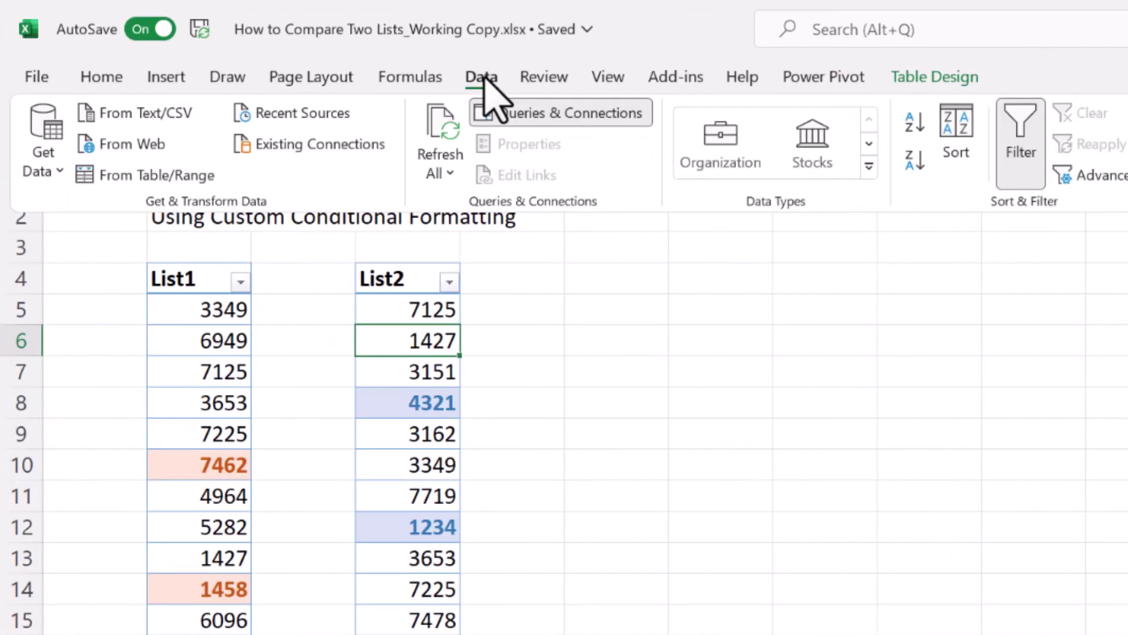
{"action": "left_click", "coordinate": [30, 165]}
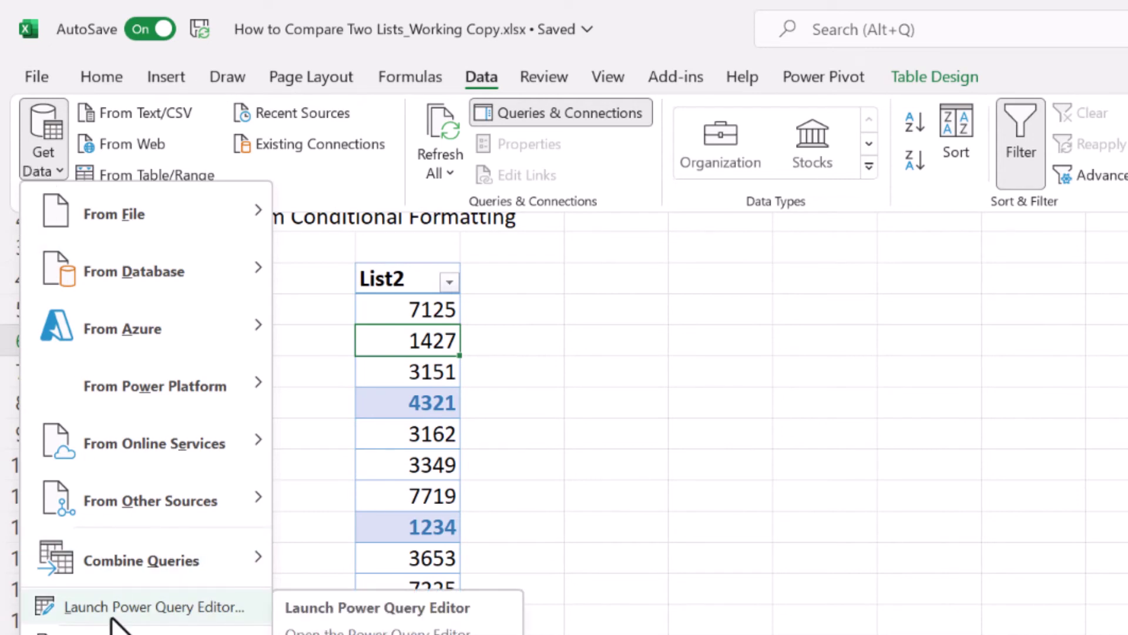
{"action": "left_click", "coordinate": [186, 610]}
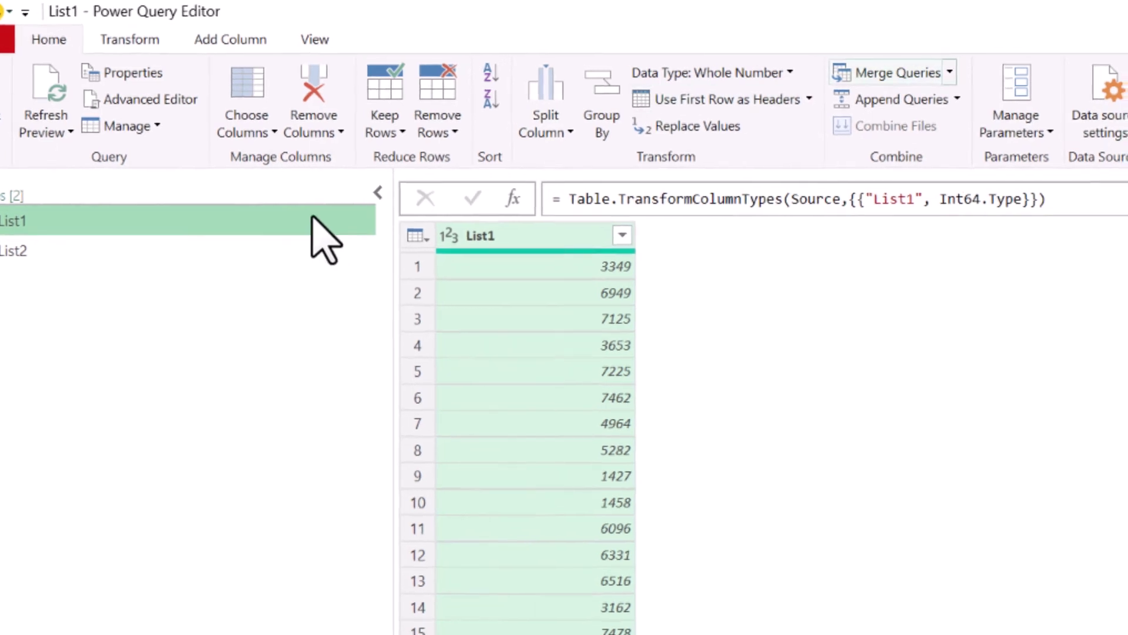
Step: Start a Merge Queries as New with List1 as first table and List2 as second, matching the List1 column to the List2 column
{"action": "left_click", "coordinate": [846, 69]}
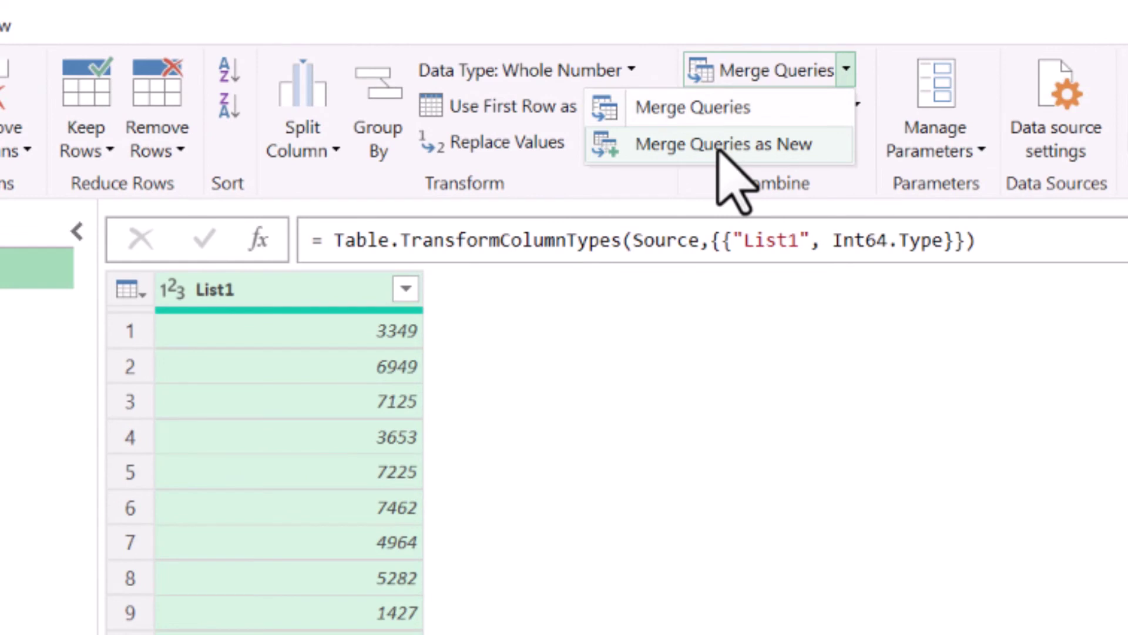
{"action": "left_click", "coordinate": [814, 144]}
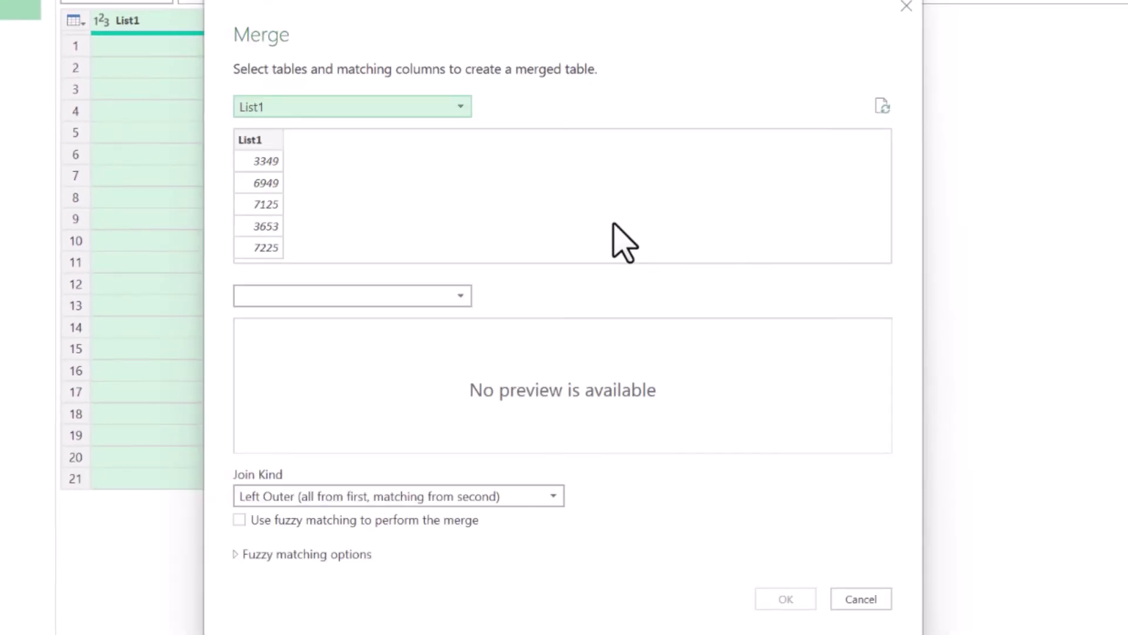
{"action": "left_click", "coordinate": [363, 296]}
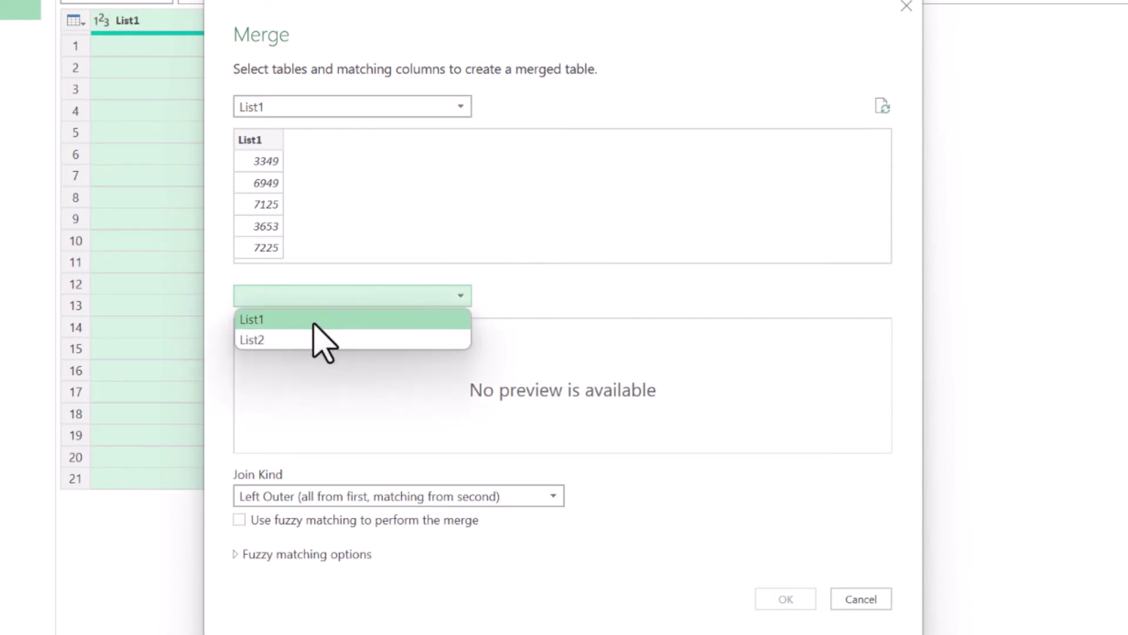
{"action": "left_click", "coordinate": [288, 341]}
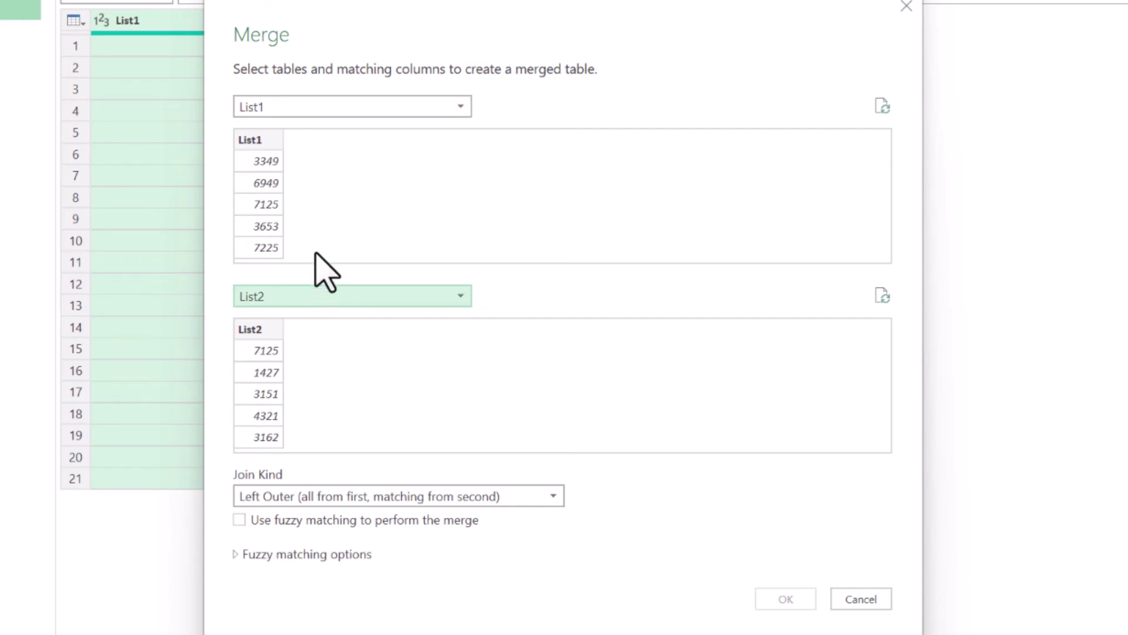
{"action": "left_click", "coordinate": [249, 140]}
{"action": "left_click", "coordinate": [258, 334]}
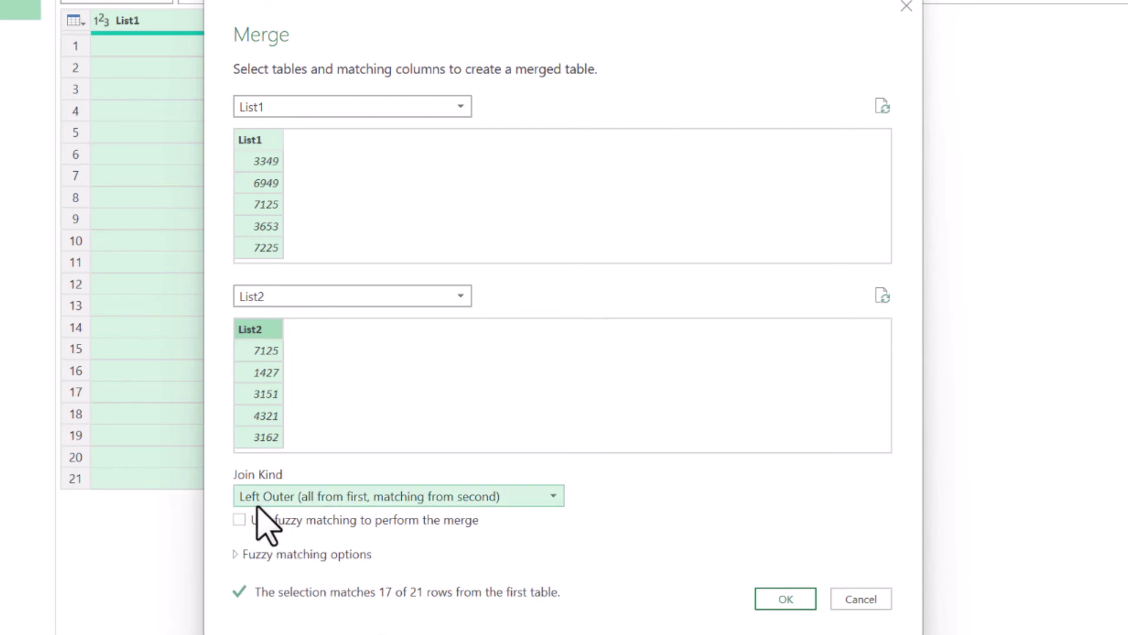
Step: Set the merge's join kind to Left Anti (rows only in first) and create the merged query
{"action": "left_click", "coordinate": [531, 496]}
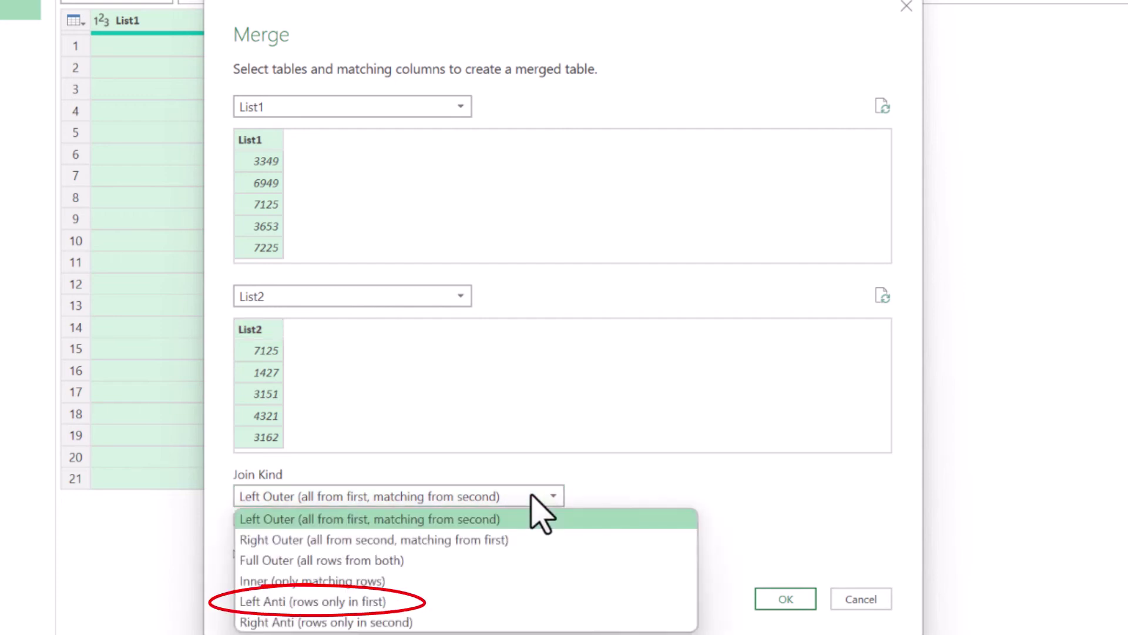
{"action": "key", "text": "Down"}
{"action": "key", "text": "Down"}
{"action": "key", "text": "Down"}
{"action": "key", "text": "Down"}
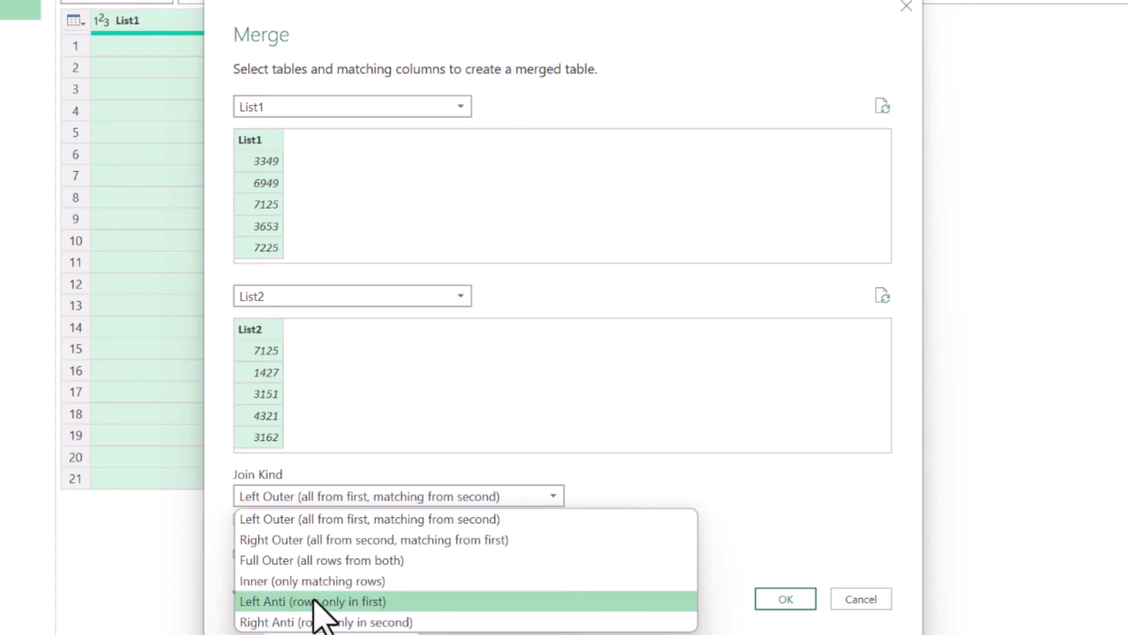
{"action": "left_click", "coordinate": [411, 605]}
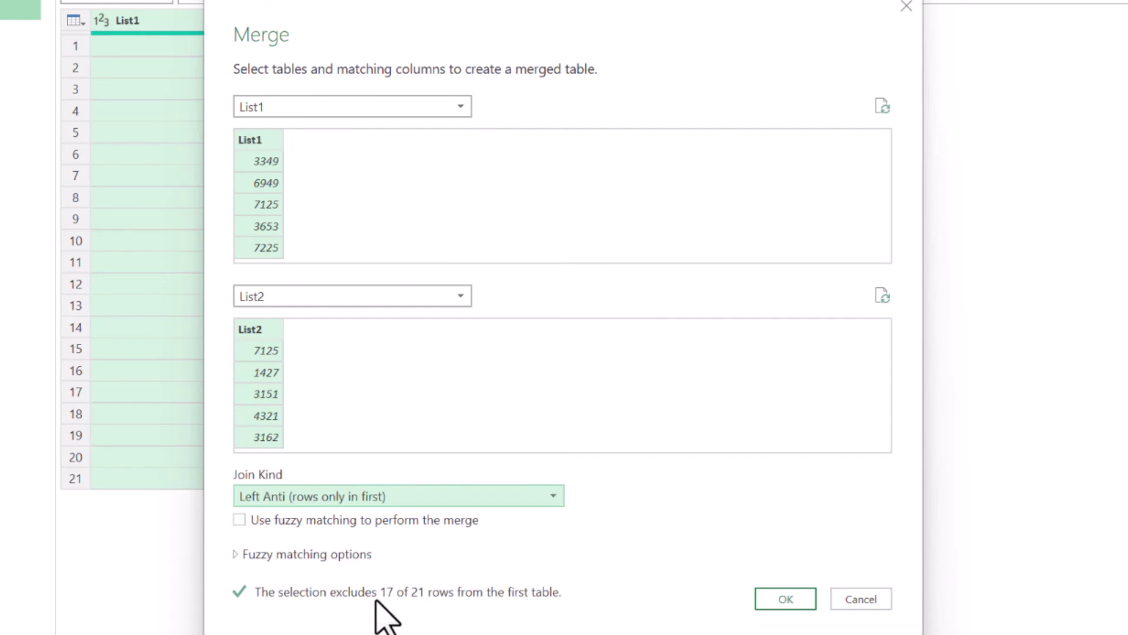
{"action": "left_click", "coordinate": [787, 607]}
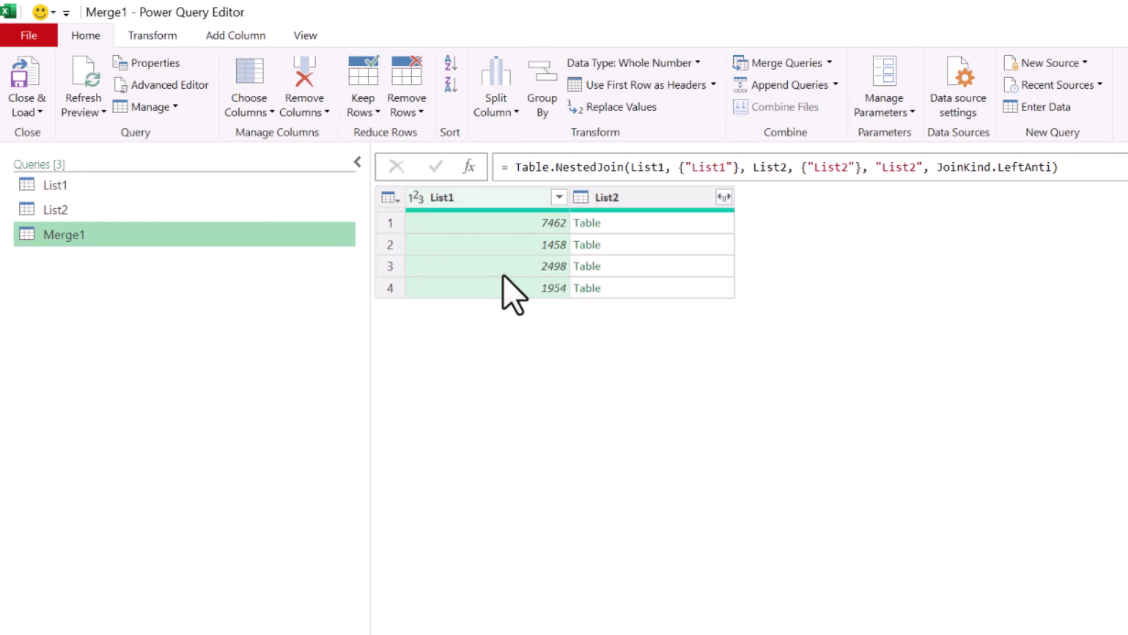
Step: Rename the List1 column of the merged query to "in List1 Only"
{"action": "double_click", "coordinate": [456, 197]}
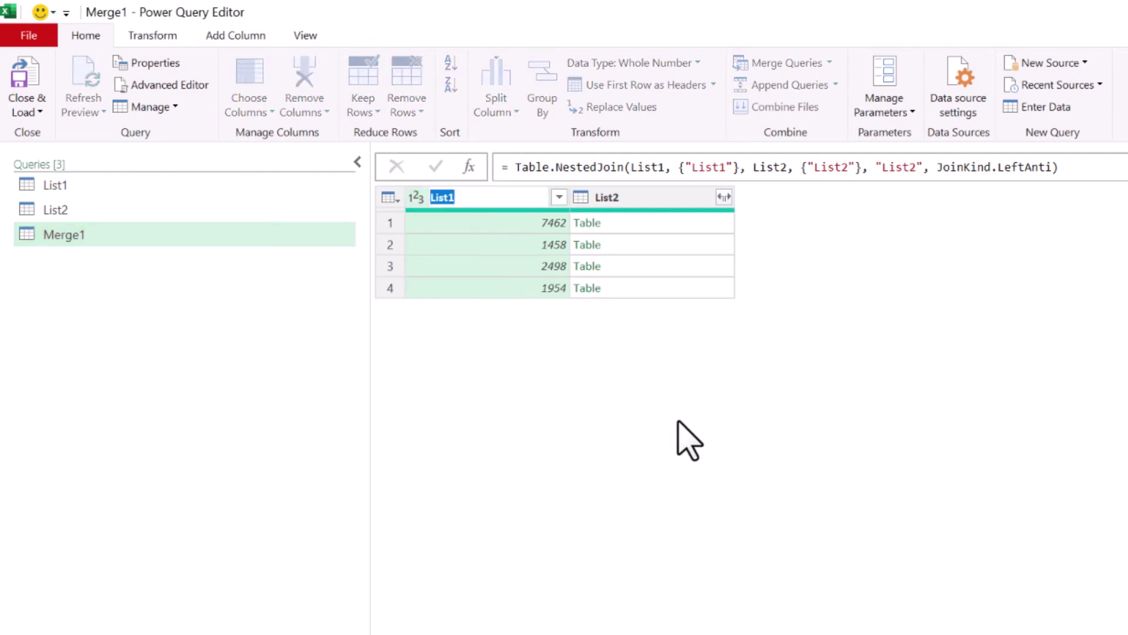
{"action": "key", "text": "Home"}
{"action": "type", "text": "in"}
{"action": "key", "text": "End"}
{"action": "type", "text": "Only"}
{"action": "key", "text": "Return"}
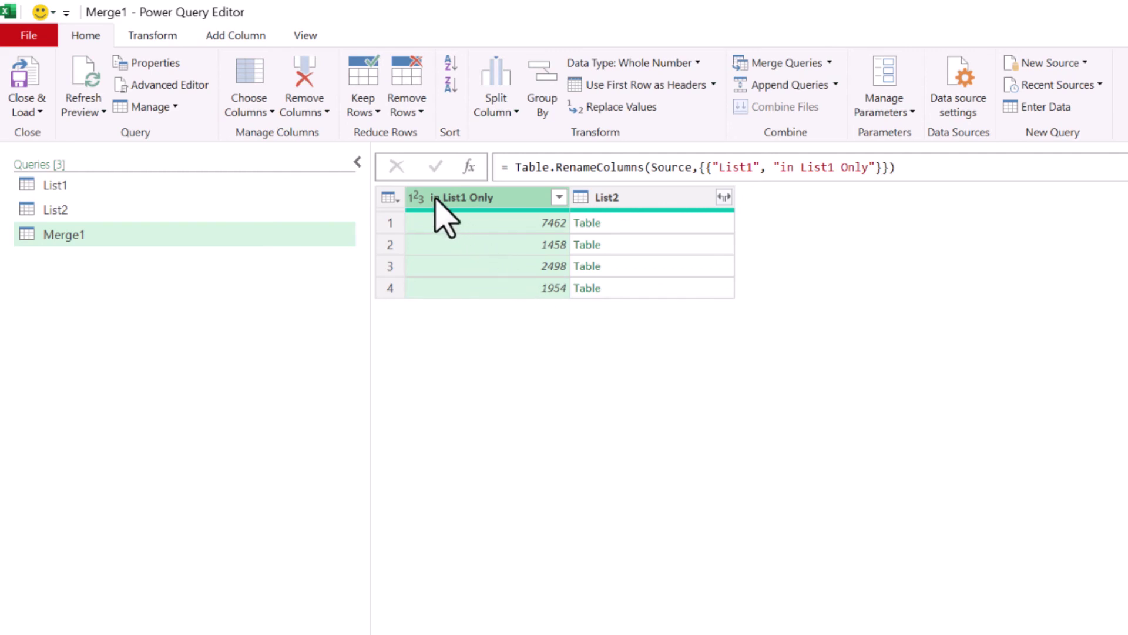
Step: Close the editor and load the merged query as a table into the existing worksheet at cell G4
{"action": "left_click", "coordinate": [25, 111]}
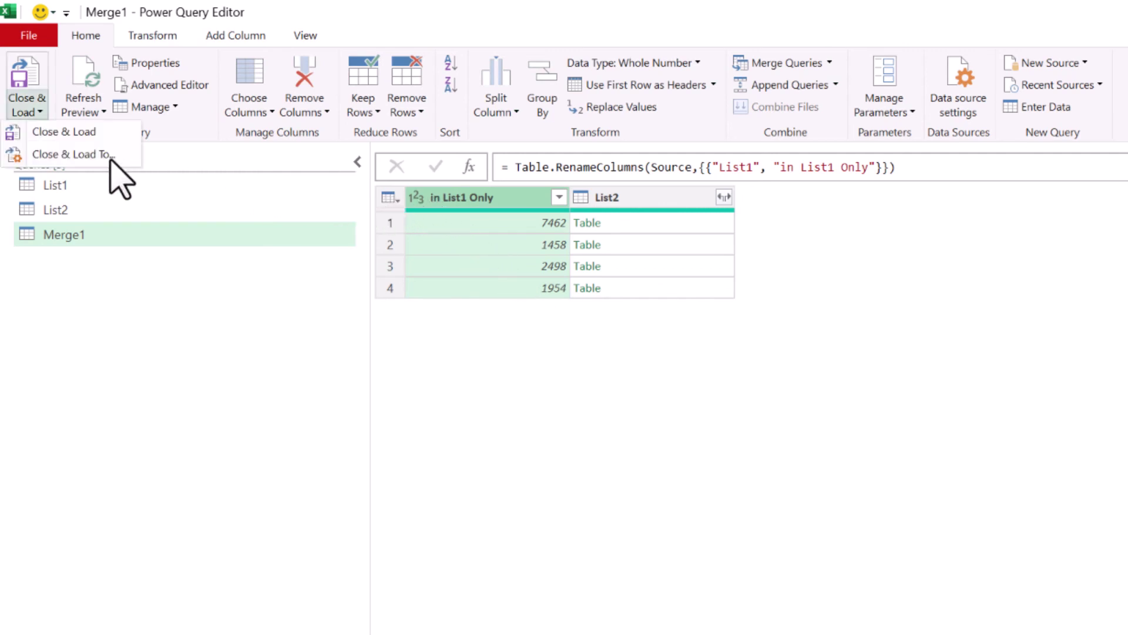
{"action": "left_click", "coordinate": [53, 154]}
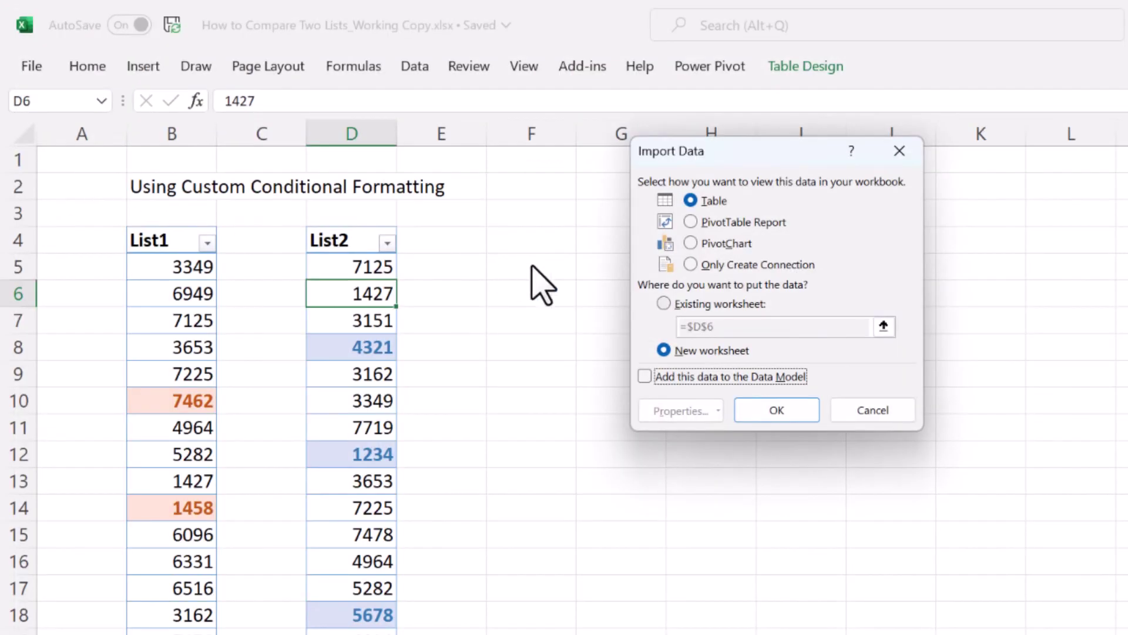
{"action": "left_click", "coordinate": [688, 304]}
{"action": "left_click_drag", "start_coordinate": [760, 158], "coordinate": [969, 167]}
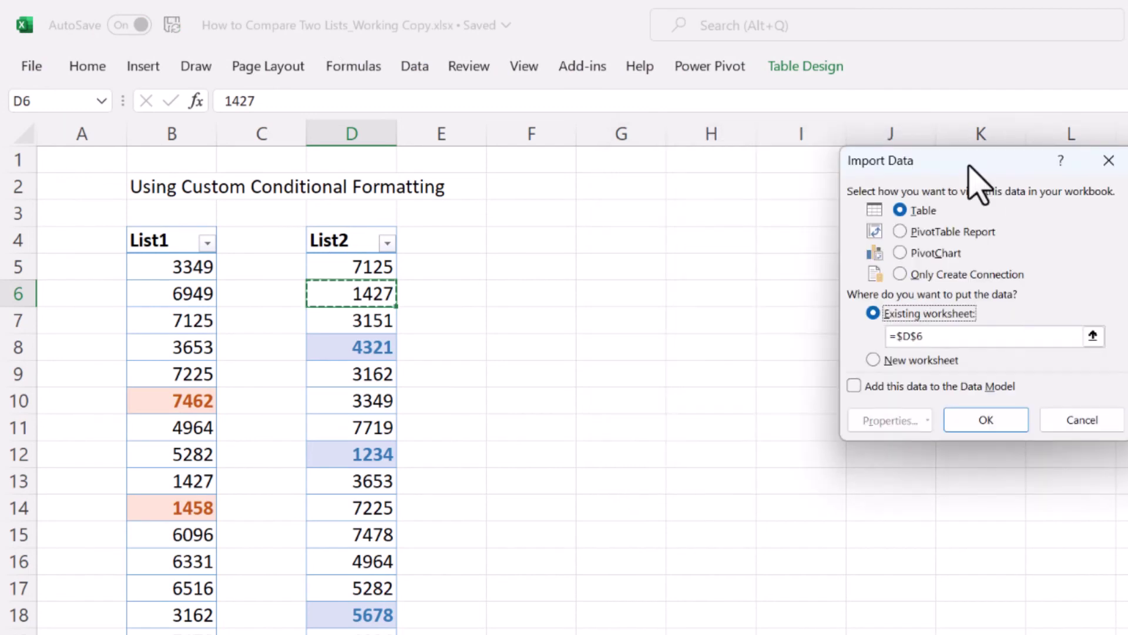
{"action": "left_click", "coordinate": [635, 241]}
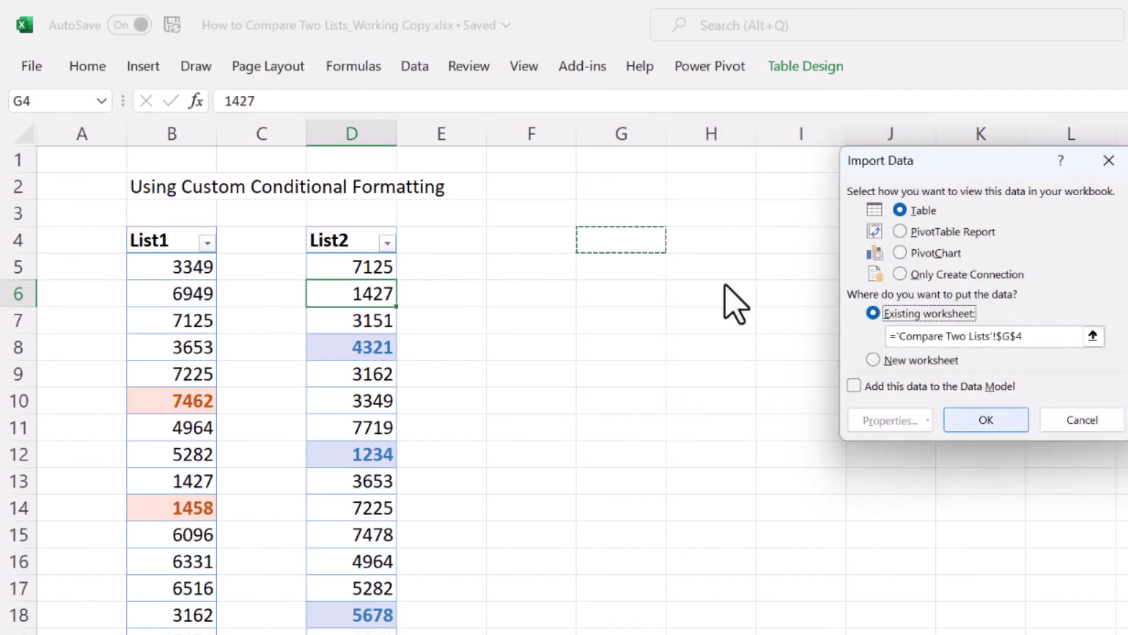
{"action": "left_click", "coordinate": [998, 412]}
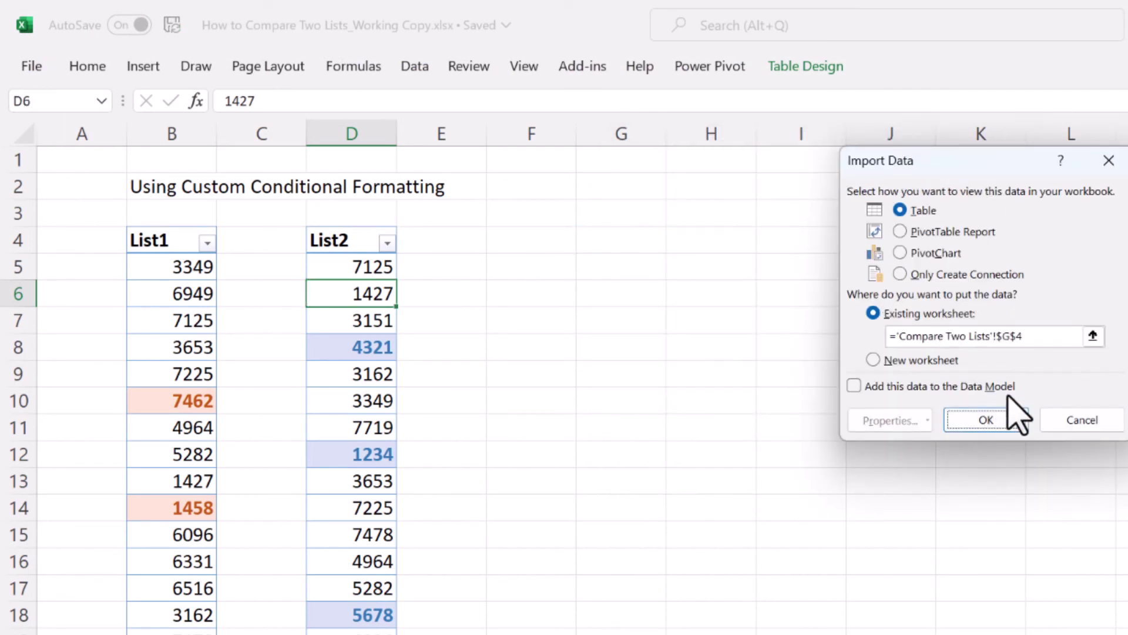
{"action": "left_click", "coordinate": [995, 420]}
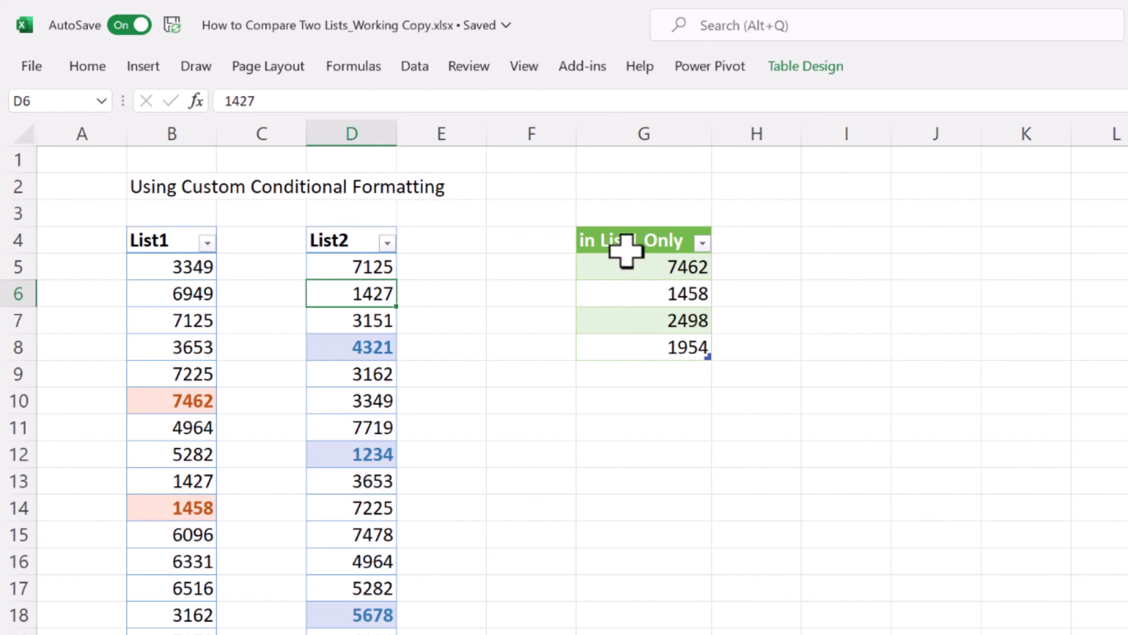
Step: Reopen the Power Query Editor and start a Merge Queries as New with List2 first and List1 second, matching the List2 column to the List1 column
{"action": "mouse_move", "coordinate": [868, 276]}
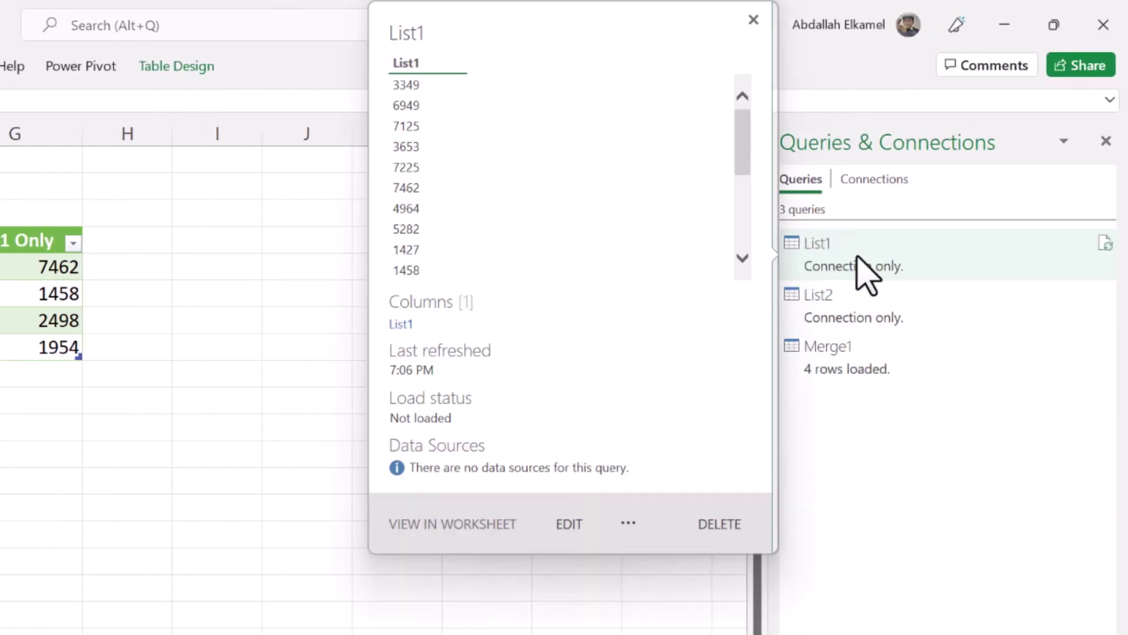
{"action": "left_click", "coordinate": [573, 520]}
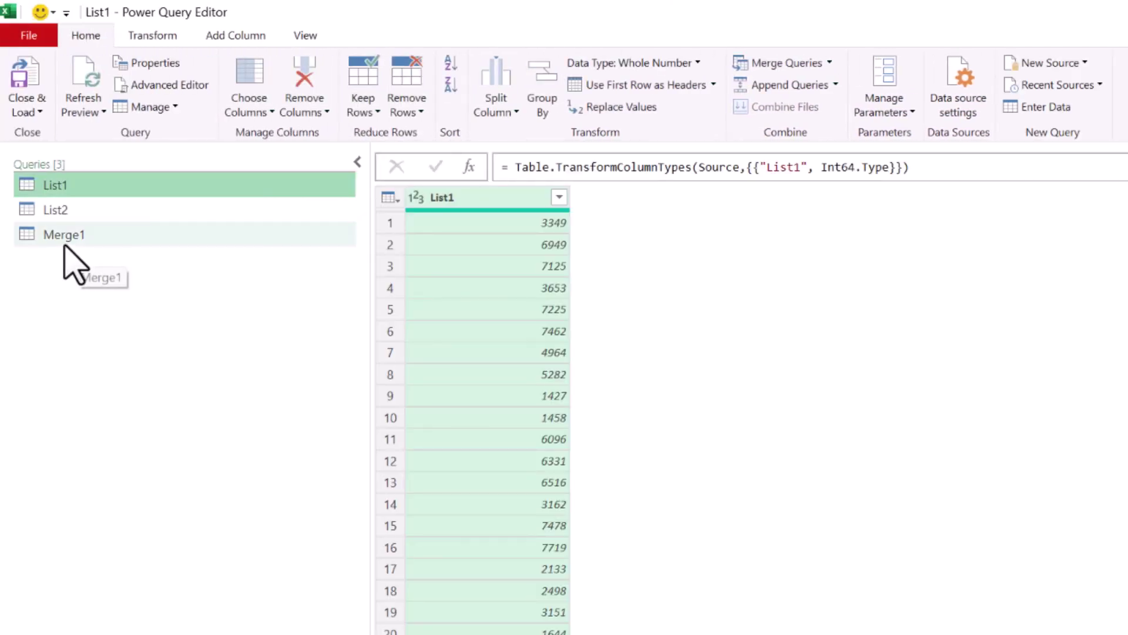
{"action": "left_click", "coordinate": [94, 212]}
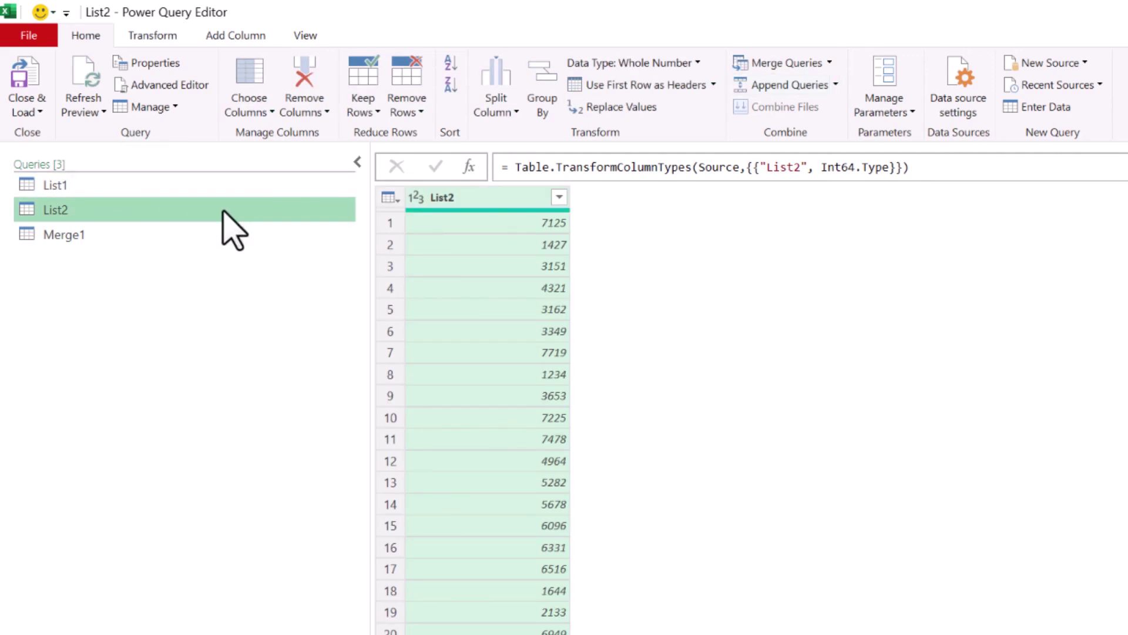
{"action": "left_click", "coordinate": [829, 62]}
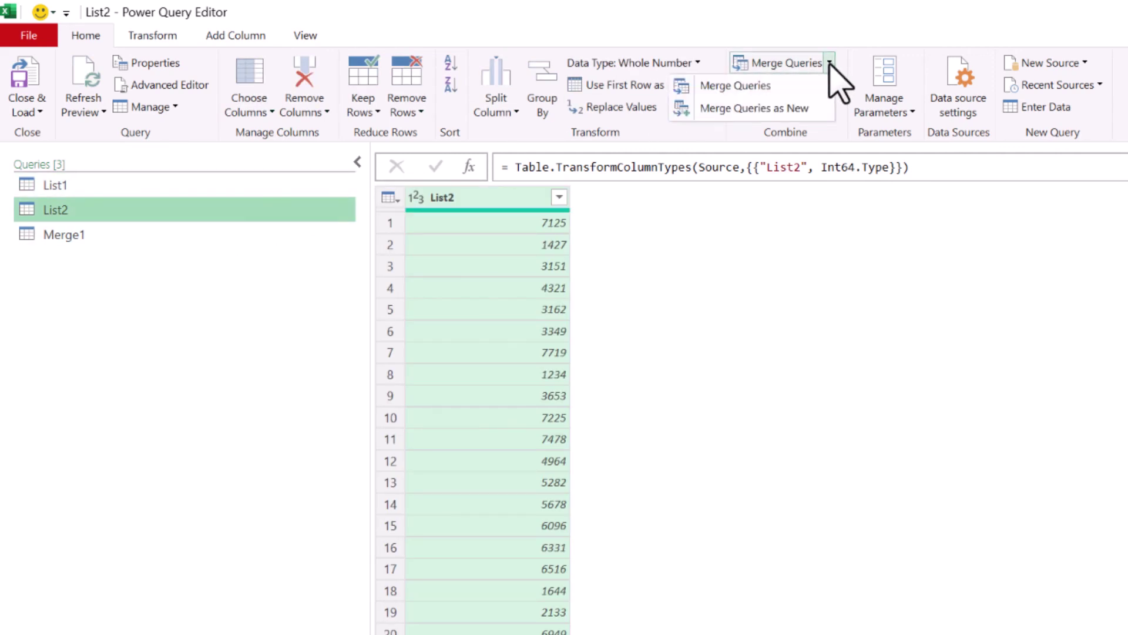
{"action": "left_click", "coordinate": [811, 109]}
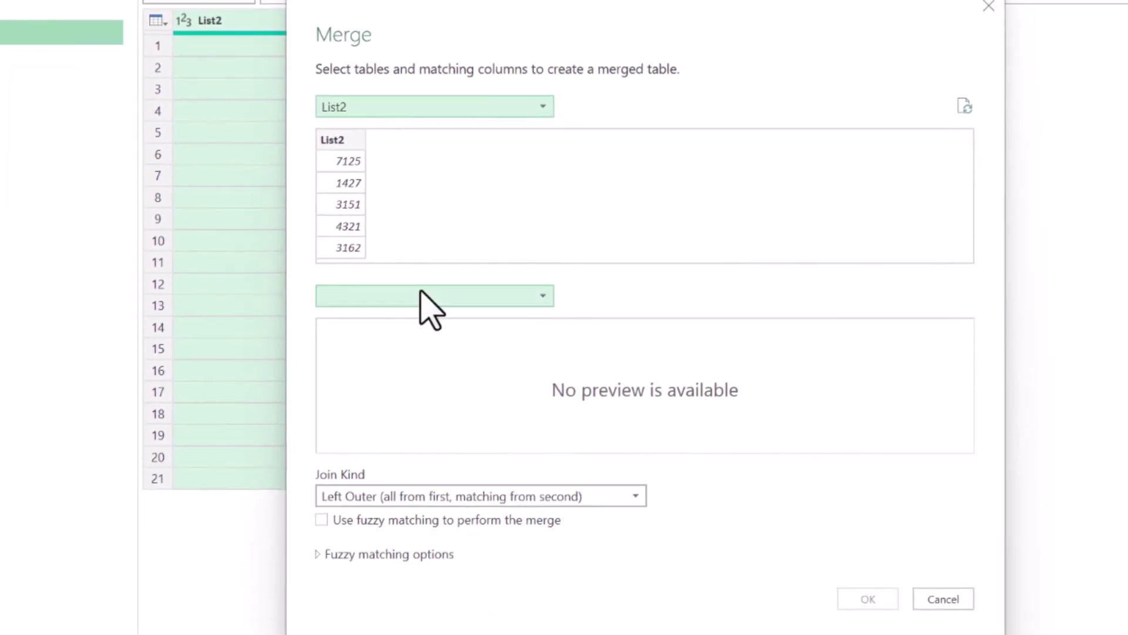
{"action": "left_click", "coordinate": [421, 294]}
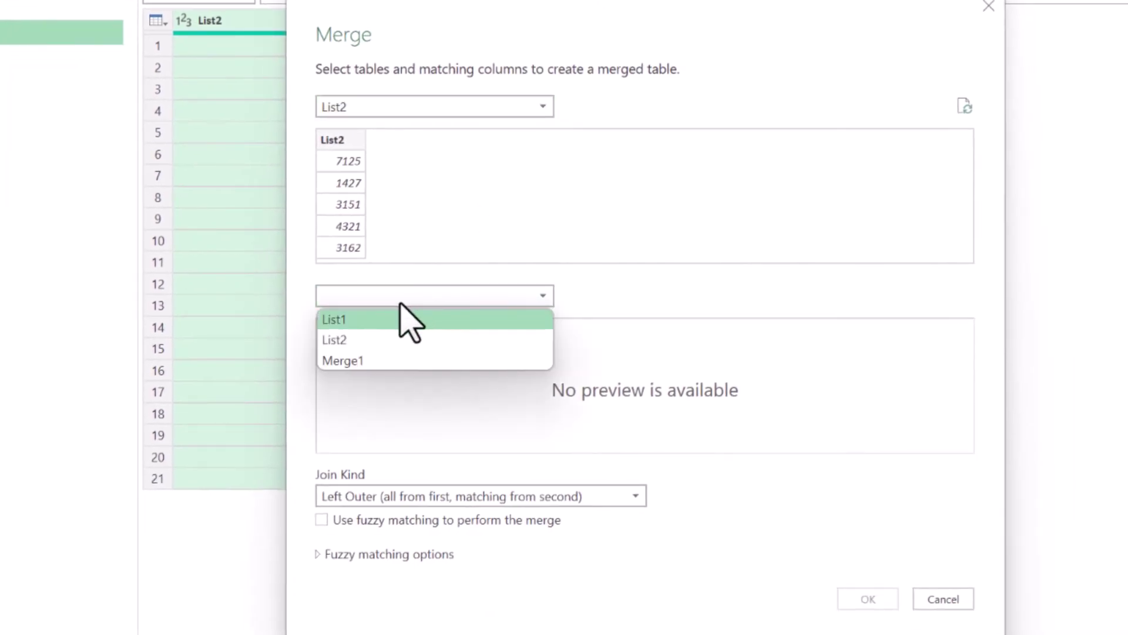
{"action": "left_click", "coordinate": [370, 318]}
{"action": "left_click", "coordinate": [341, 140]}
{"action": "left_click", "coordinate": [339, 320]}
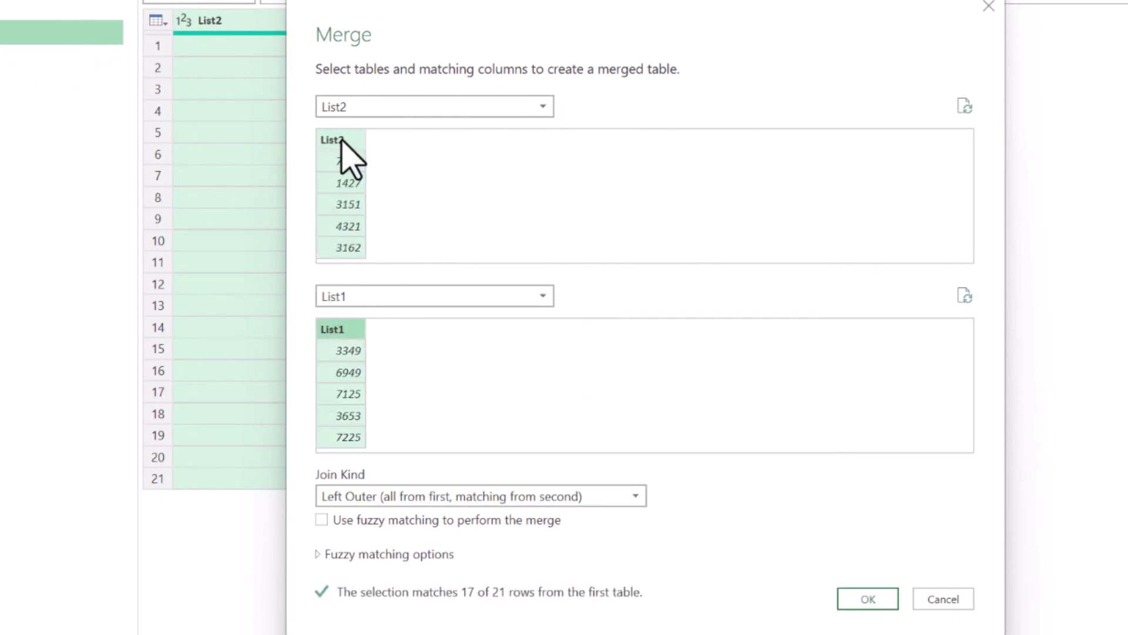
Step: Choose Left Anti (rows only in first) as the join kind of the List2-to-List1 merge and create the query
{"action": "left_click", "coordinate": [446, 497]}
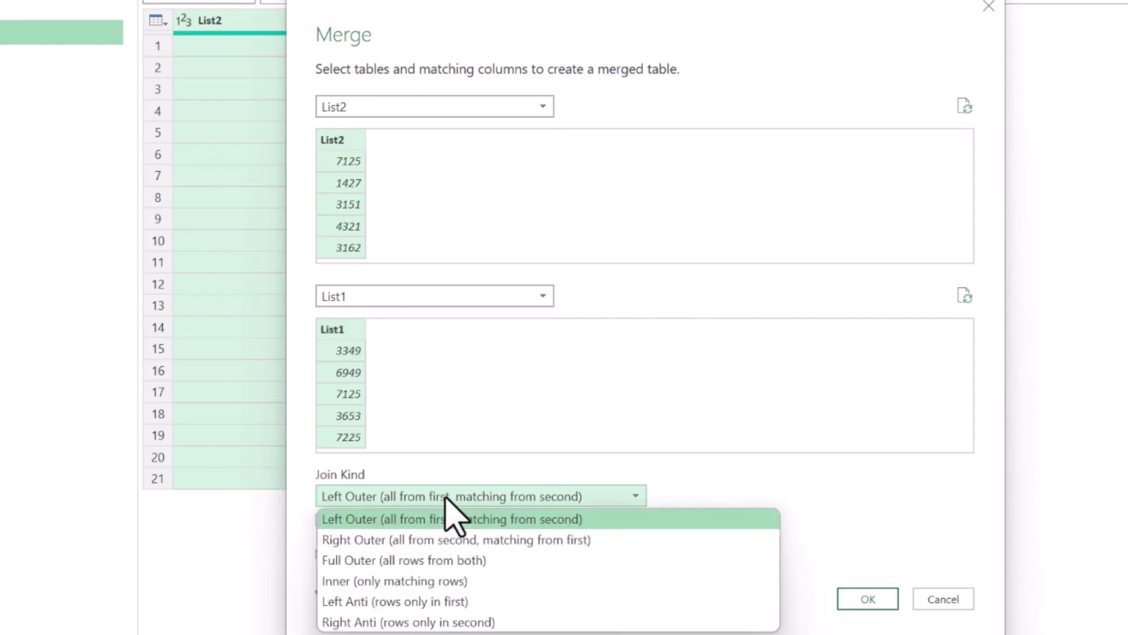
{"action": "key", "text": "Down"}
{"action": "key", "text": "Down"}
{"action": "key", "text": "Down"}
{"action": "key", "text": "Down"}
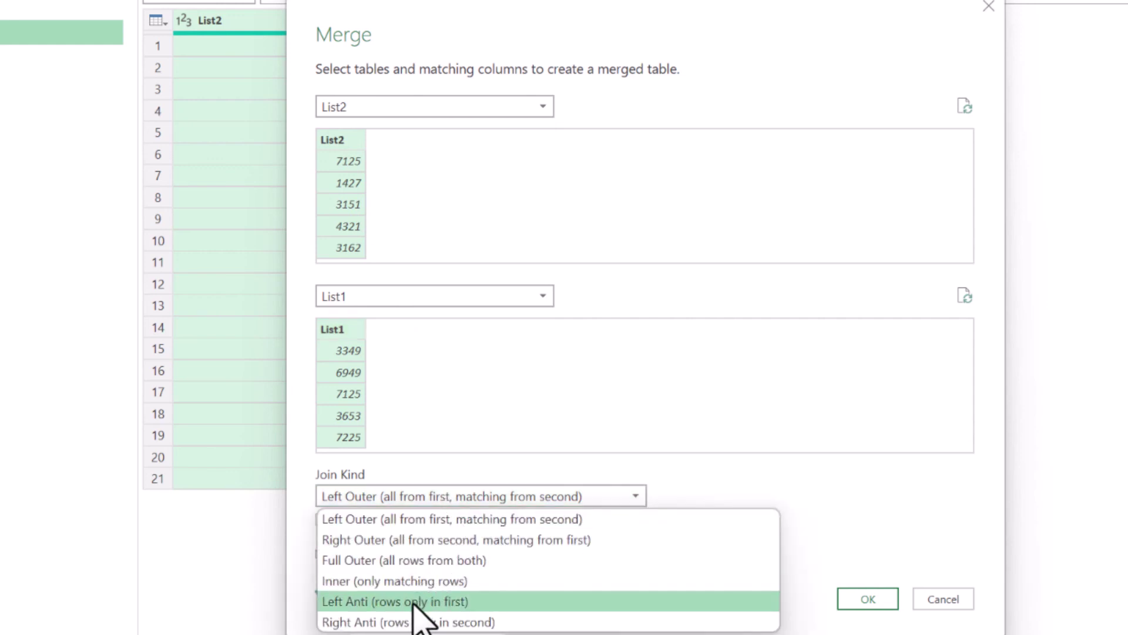
{"action": "left_click", "coordinate": [451, 600]}
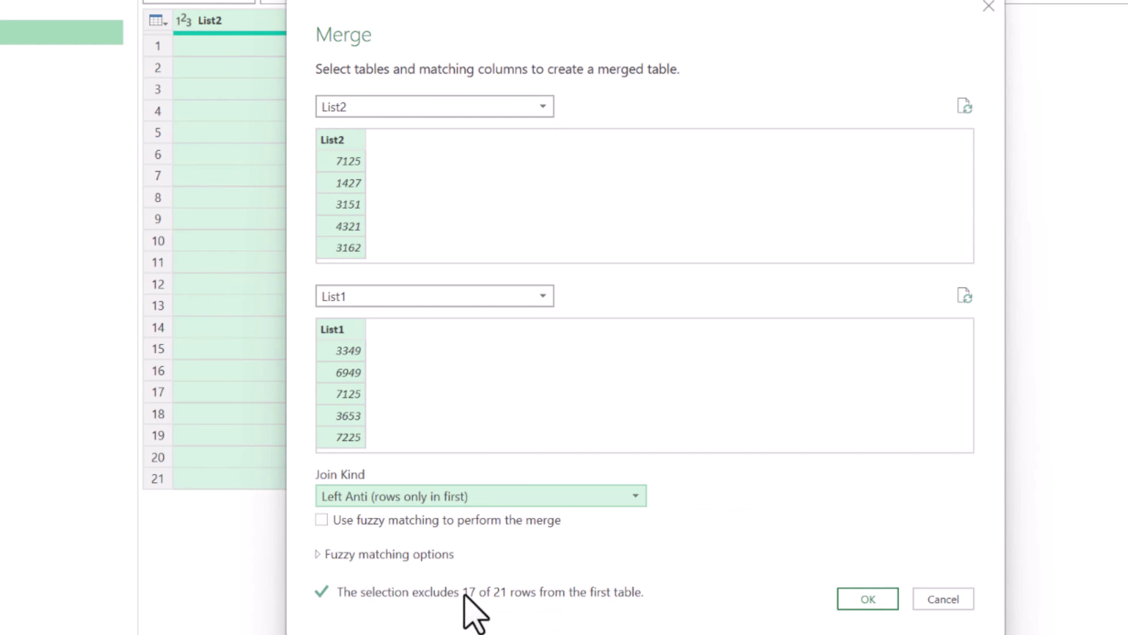
{"action": "left_click", "coordinate": [857, 603]}
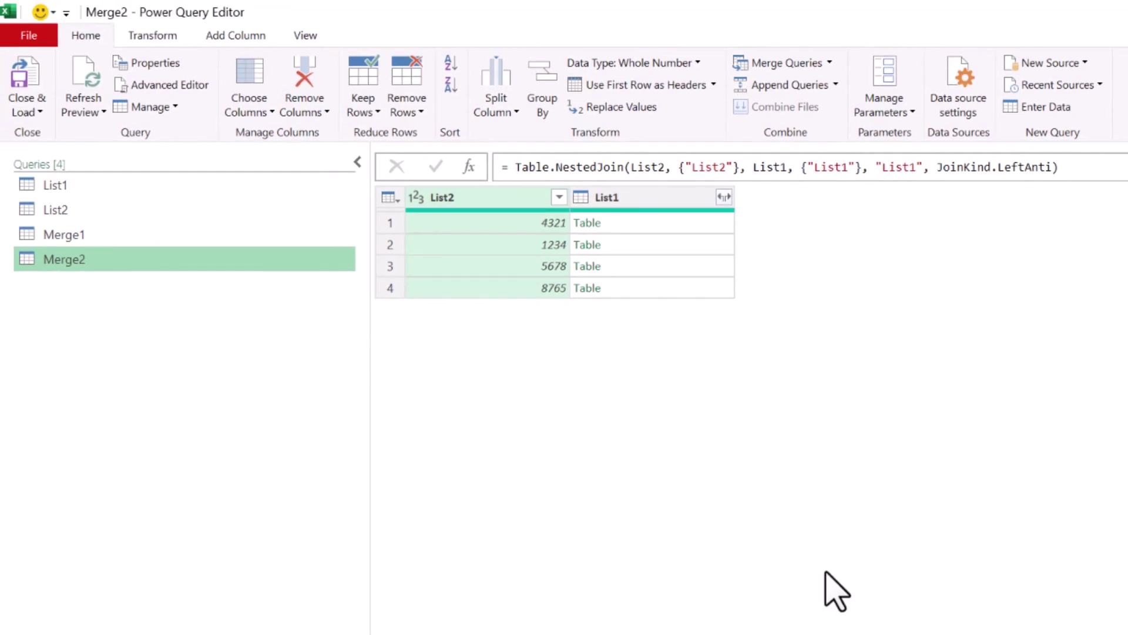
Step: Rename the List2 column of the new merged query to "in List2 Only"
{"action": "double_click", "coordinate": [484, 197]}
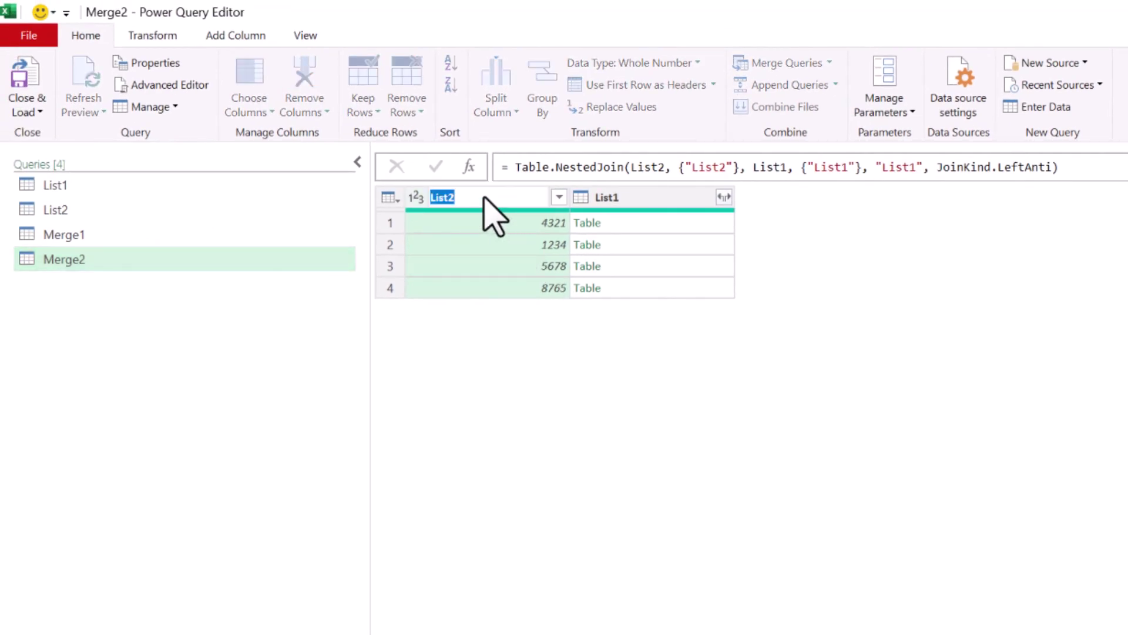
{"action": "key", "text": "Home"}
{"action": "type", "text": "in"}
{"action": "key", "text": "End"}
{"action": "type", "text": "Only"}
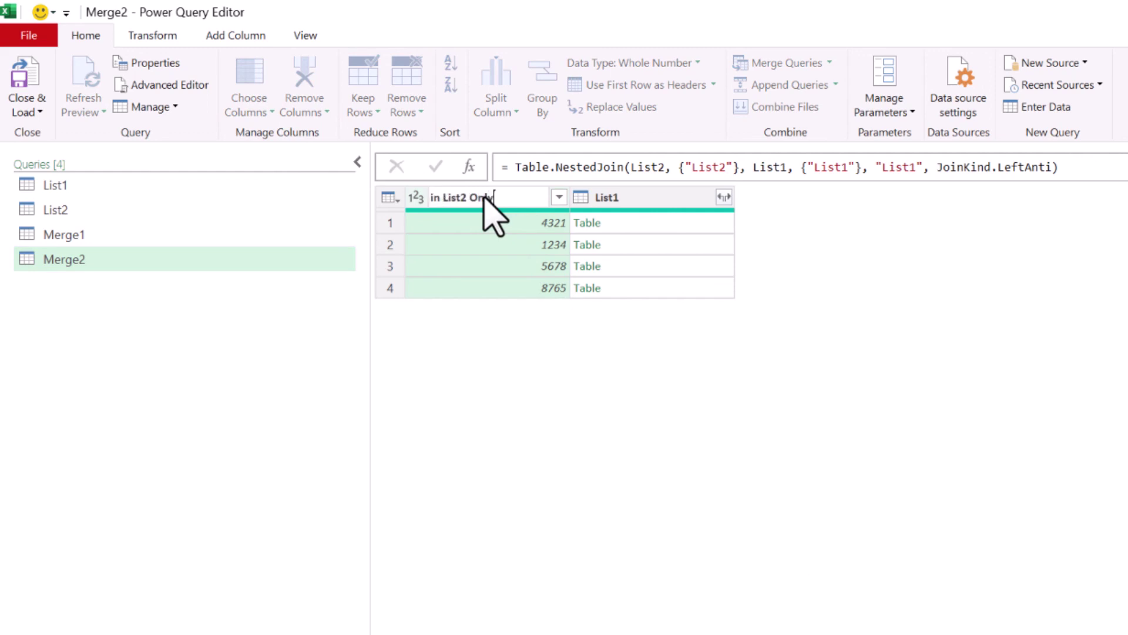
{"action": "key", "text": "Return"}
Step: Close the editor and load the "in List2 Only" query as a table into the existing worksheet at cell I4
{"action": "left_click", "coordinate": [31, 112]}
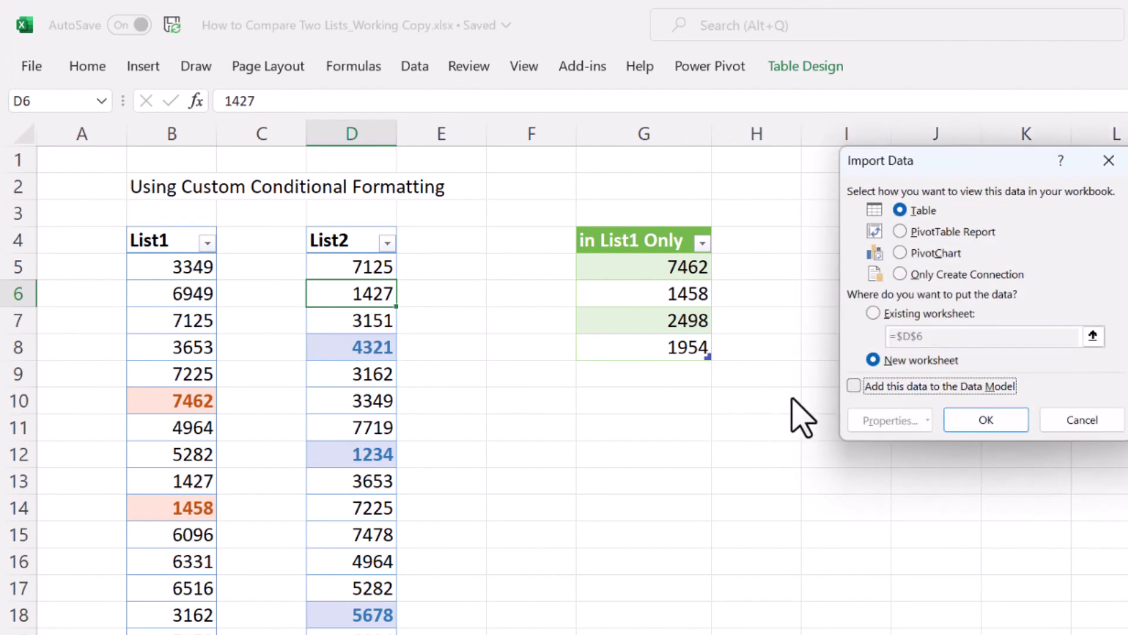
{"action": "left_click", "coordinate": [888, 313]}
{"action": "left_click_drag", "start_coordinate": [952, 171], "coordinate": [1048, 186]}
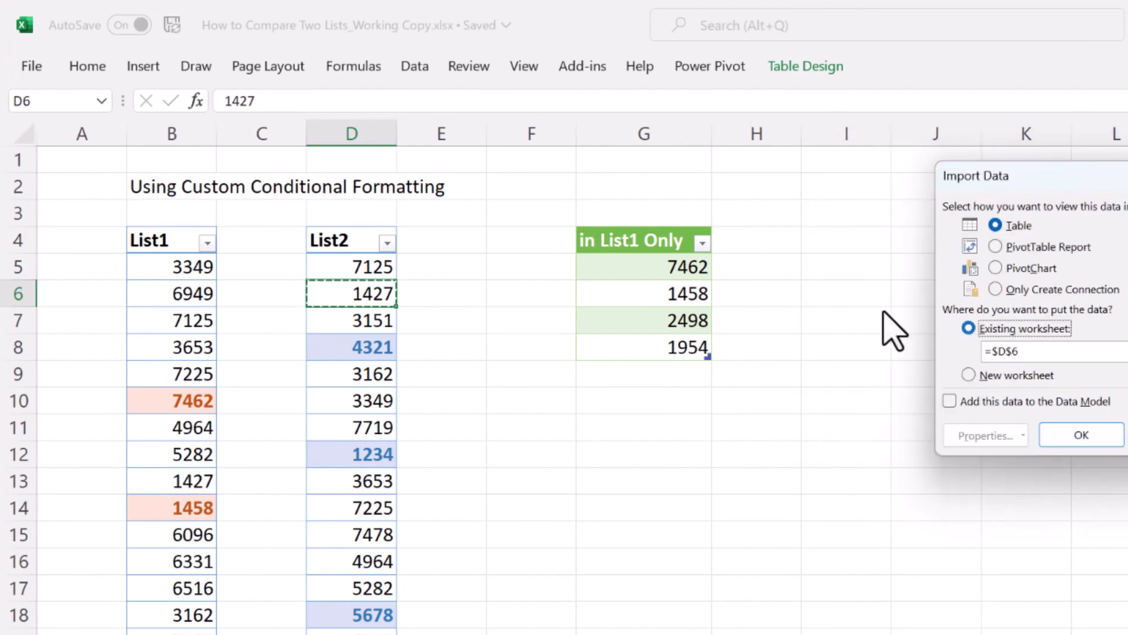
{"action": "left_click", "coordinate": [846, 243]}
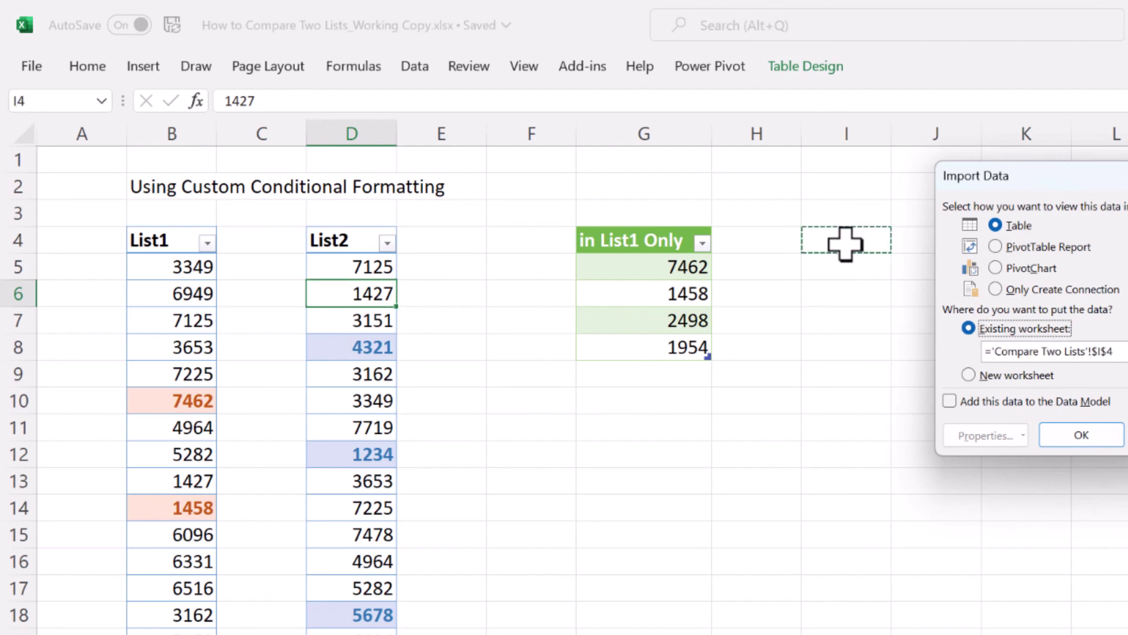
{"action": "left_click", "coordinate": [1082, 435]}
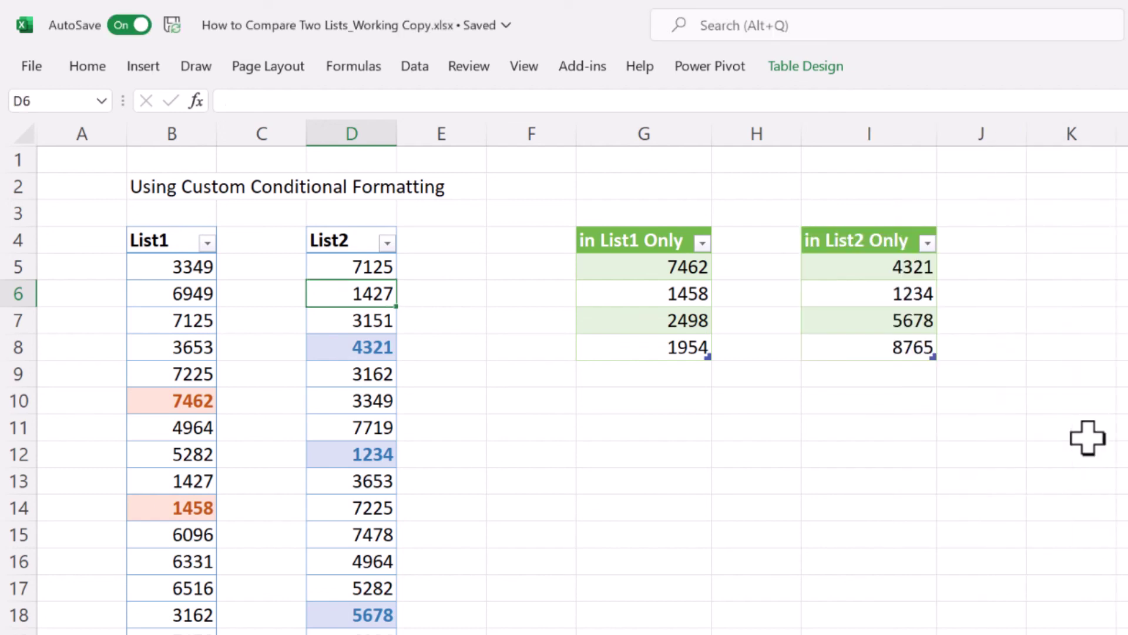